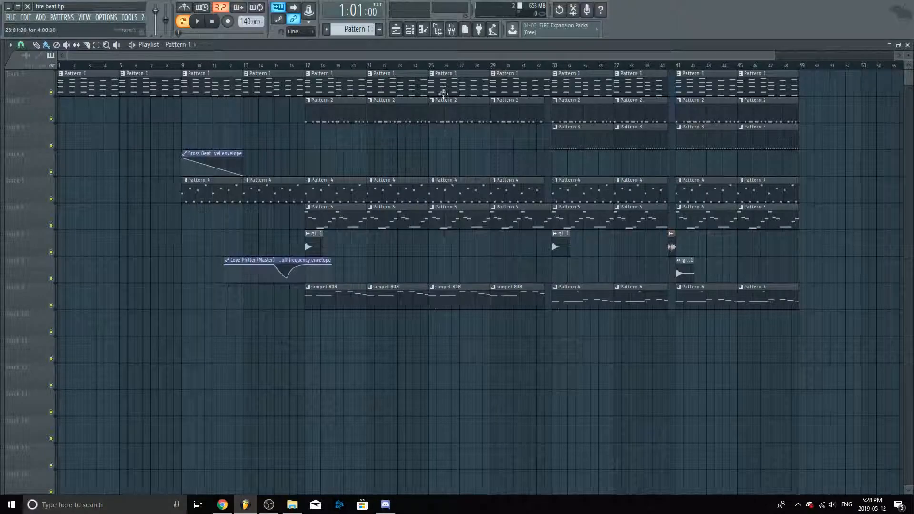
mouse_move(246, 503)
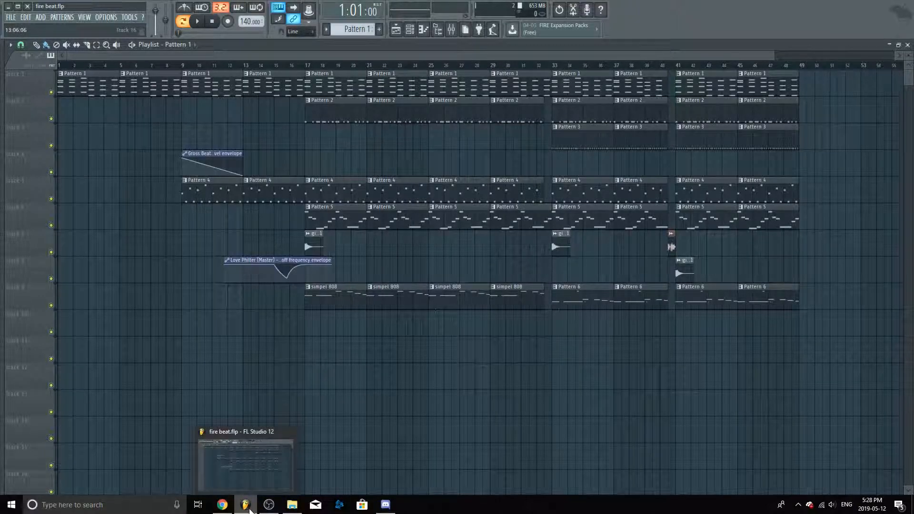
click(241, 469)
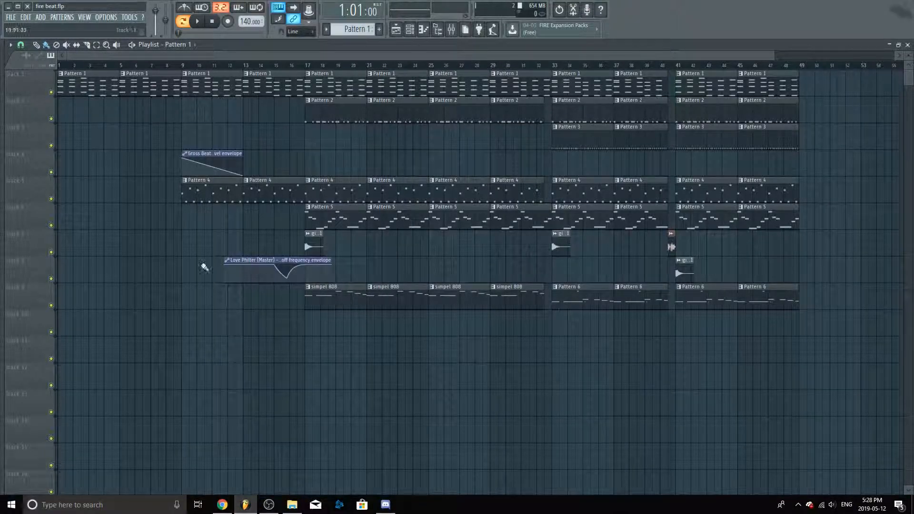
drag(124, 57, 67, 67)
click(398, 30)
click(398, 30)
click(398, 30)
click(398, 30)
drag(94, 55, 79, 23)
- Show the channel rack and add a new FL Keys instrument channel
click(409, 29)
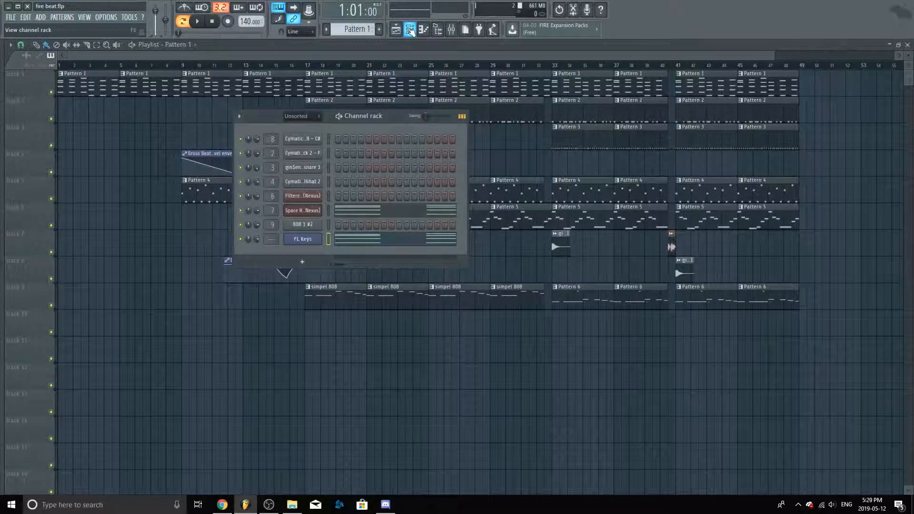
drag(404, 115, 413, 147)
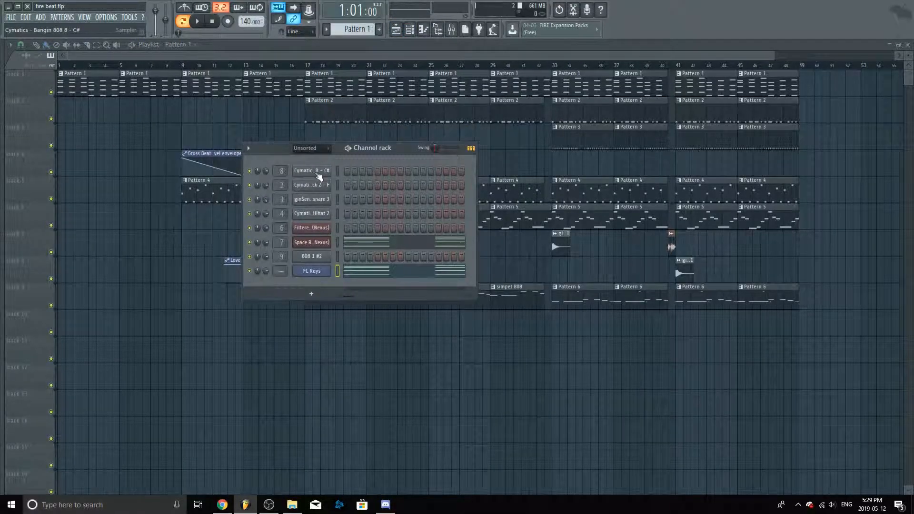
right_click(315, 275)
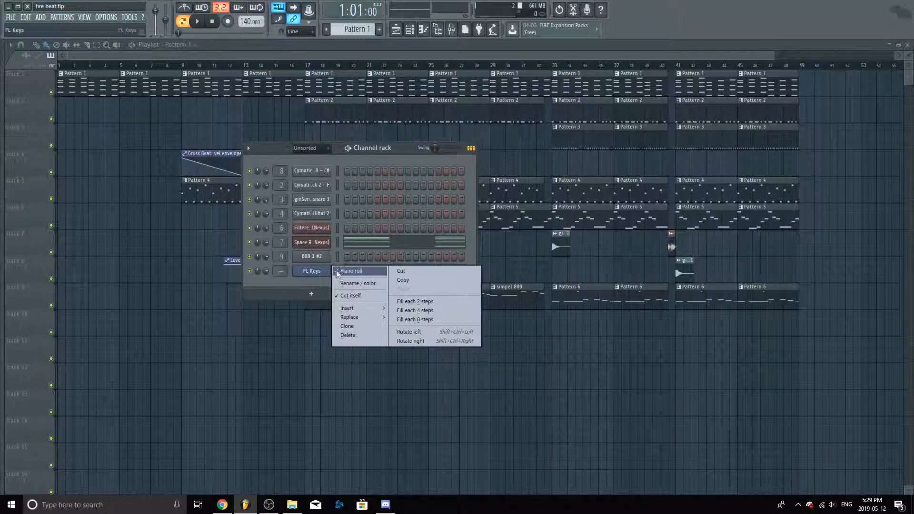
click(293, 281)
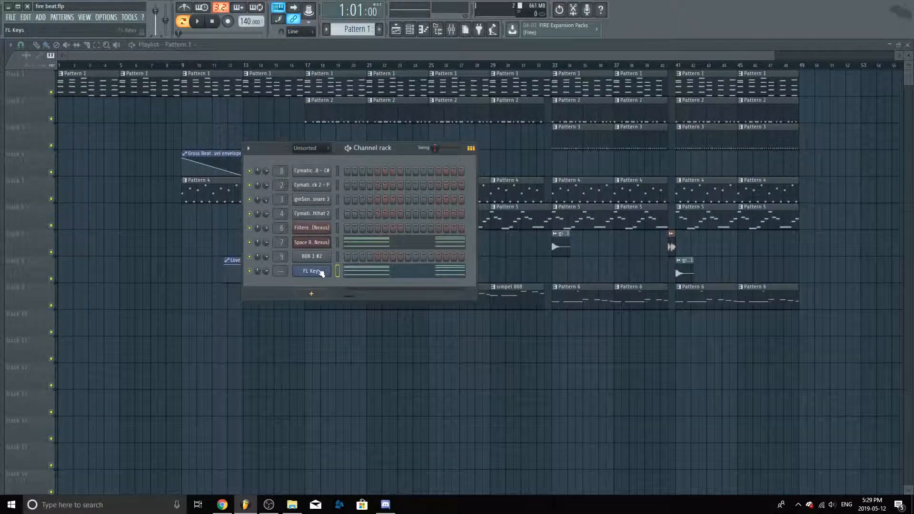
right_click(317, 272)
click(314, 294)
click(314, 296)
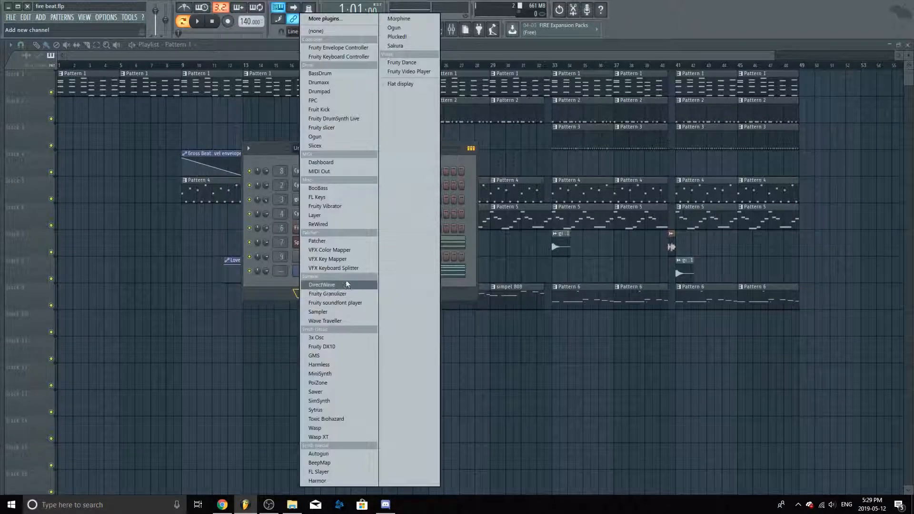
click(279, 292)
click(310, 292)
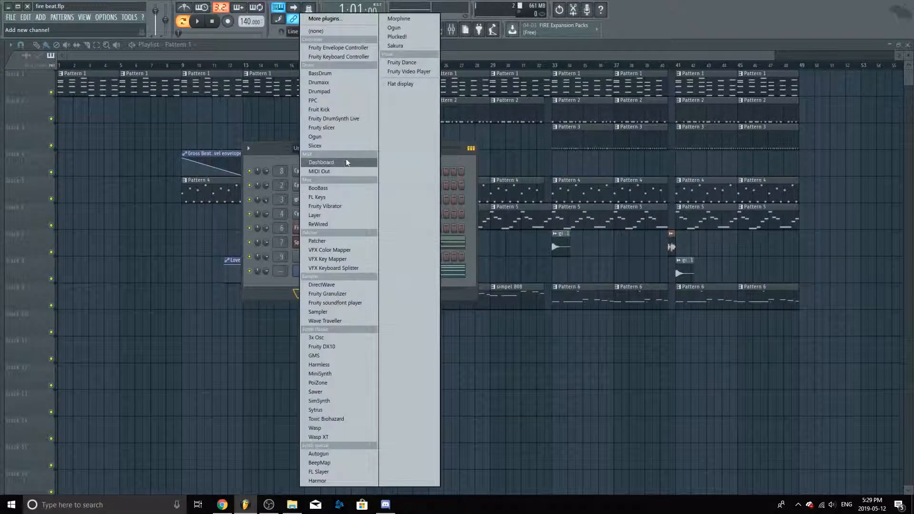
click(334, 198)
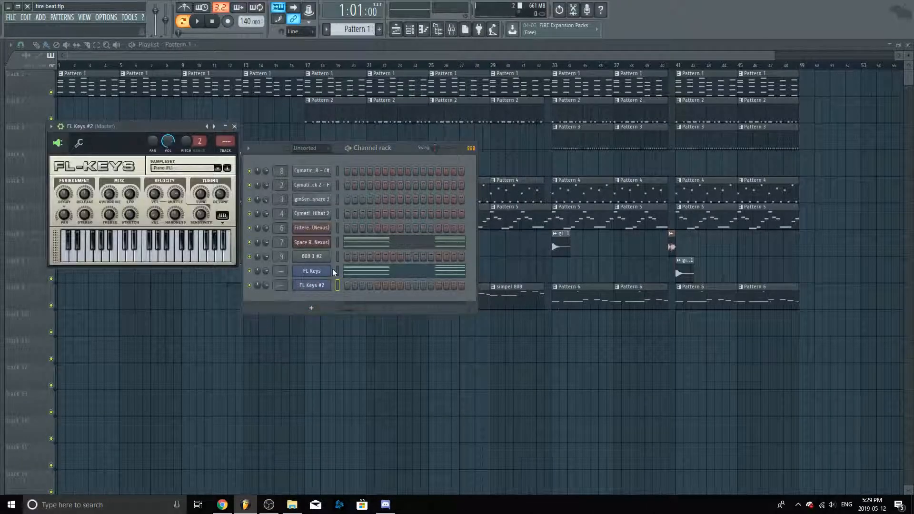
- Close the new FL Keys instrument's window and view the list of plugins available for new channels
click(320, 287)
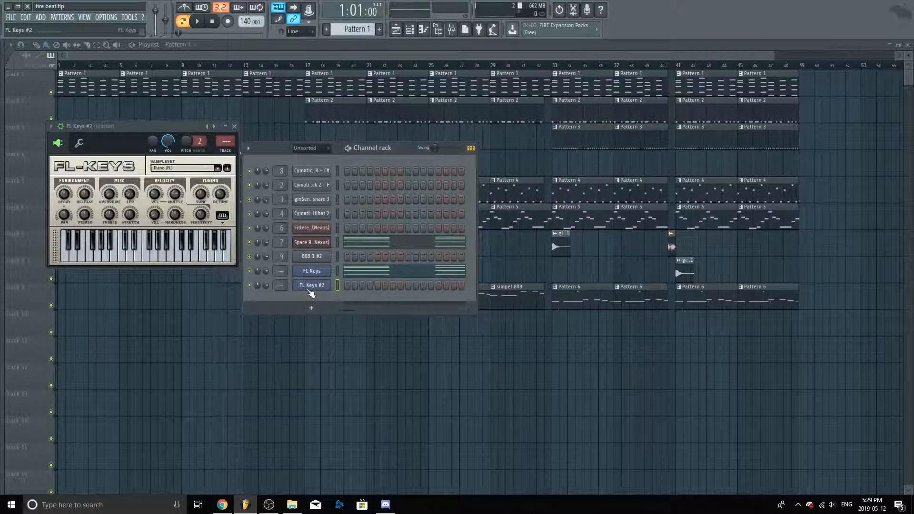
click(309, 286)
click(311, 307)
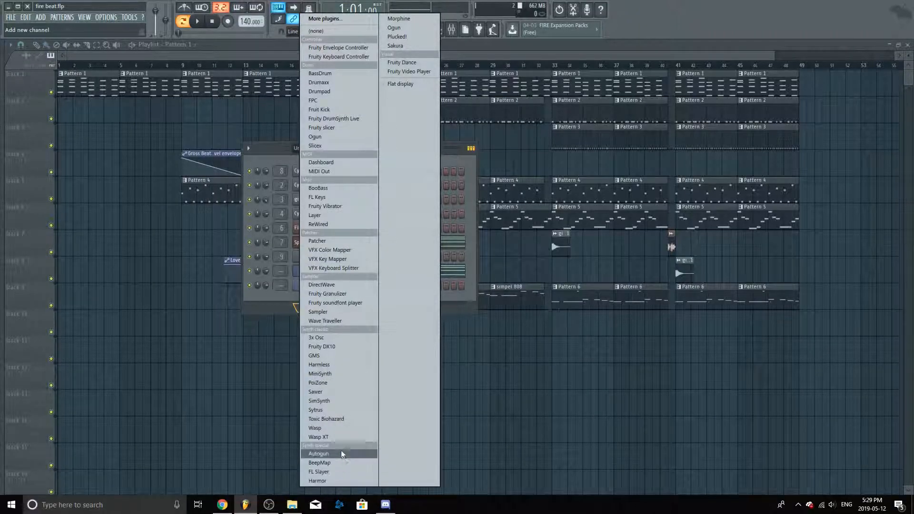
click(256, 311)
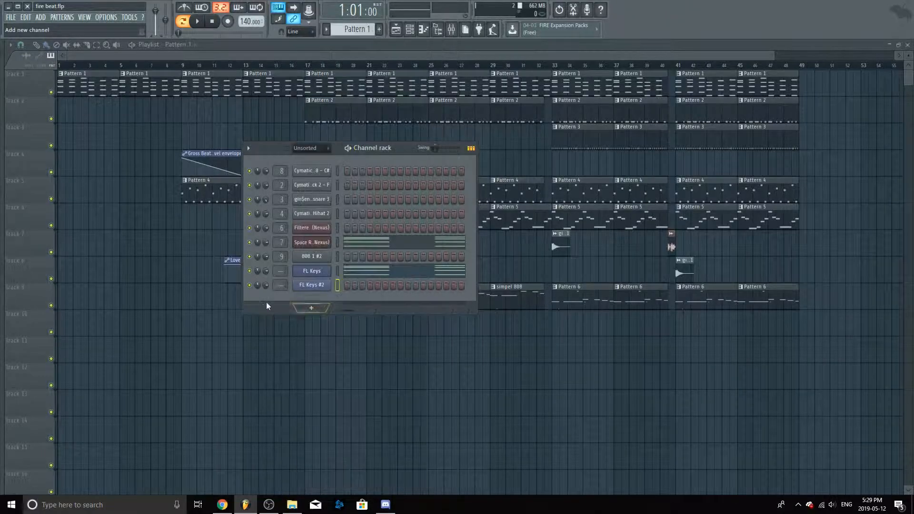
- Show the browser at a wider width, look through its sample and preset folders, and hide it again
click(438, 30)
click(438, 29)
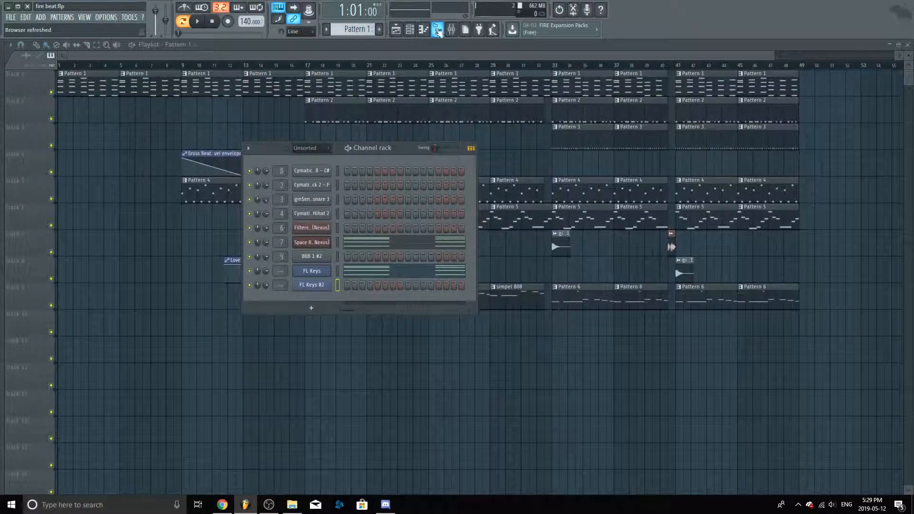
click(5, 123)
drag(3, 123, 72, 125)
click(105, 103)
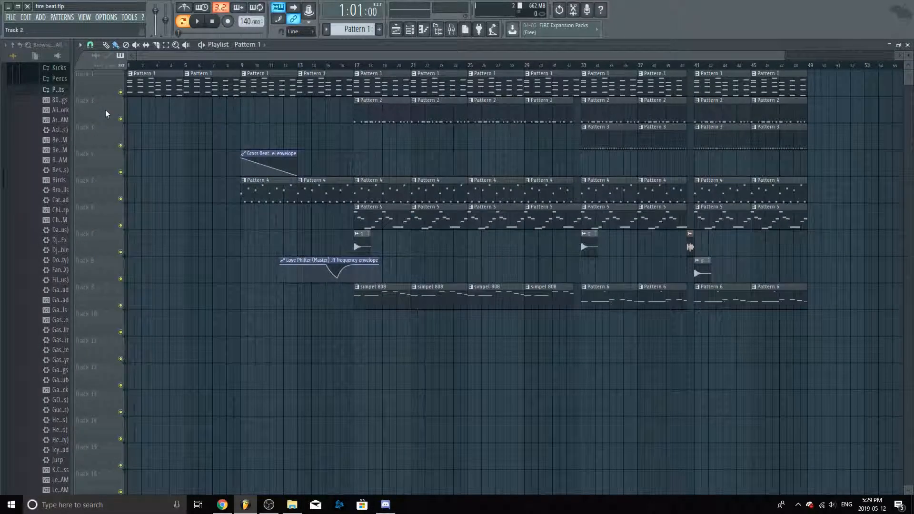
drag(71, 159, 161, 168)
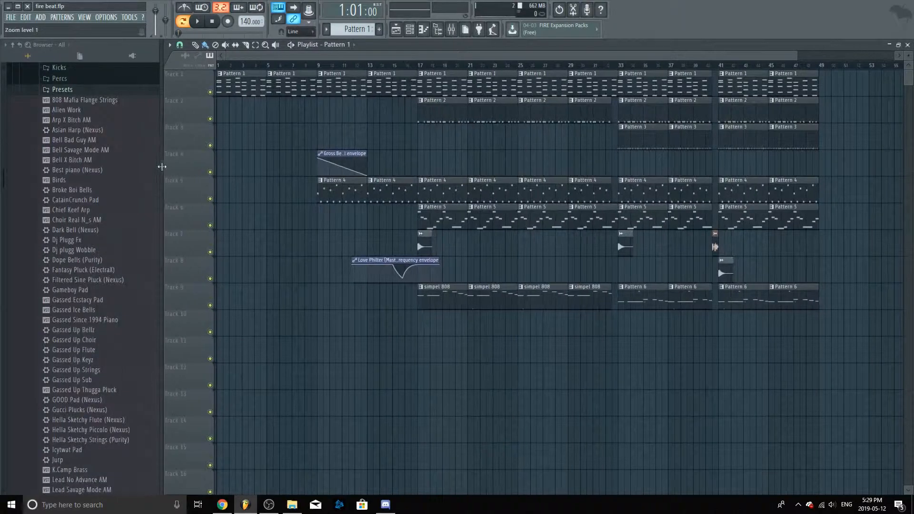
scroll(87, 171, up, 6)
scroll(87, 174, up, 2)
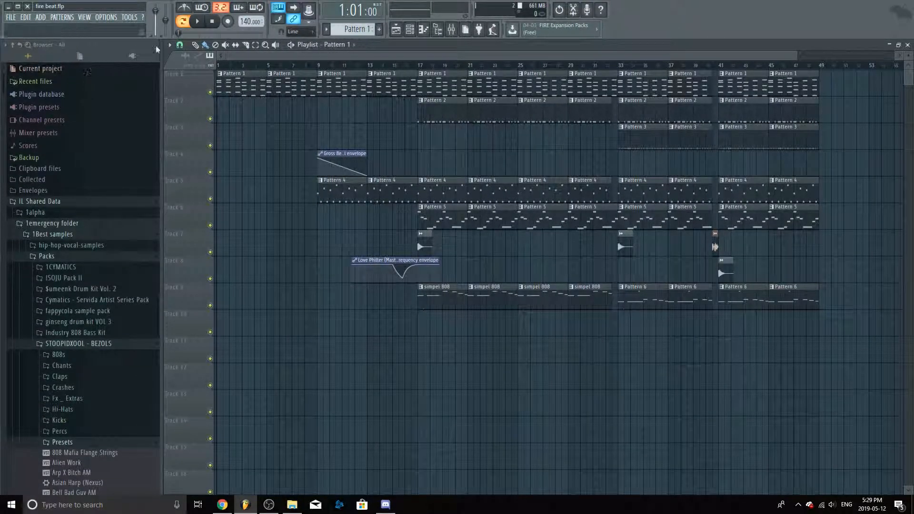
click(437, 29)
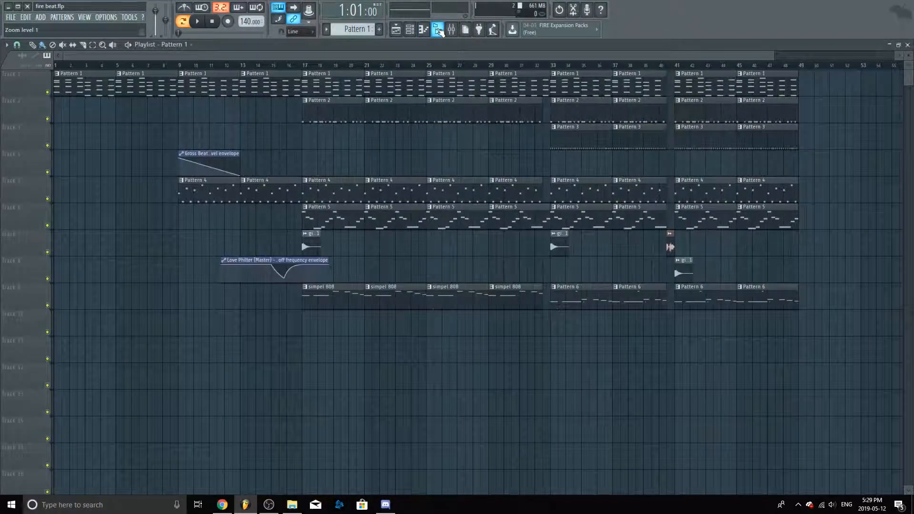
- Show the channel rack again and open the piano roll of the FL Keys #2 channel
click(409, 30)
drag(392, 152, 426, 165)
right_click(346, 299)
click(343, 298)
right_click(340, 298)
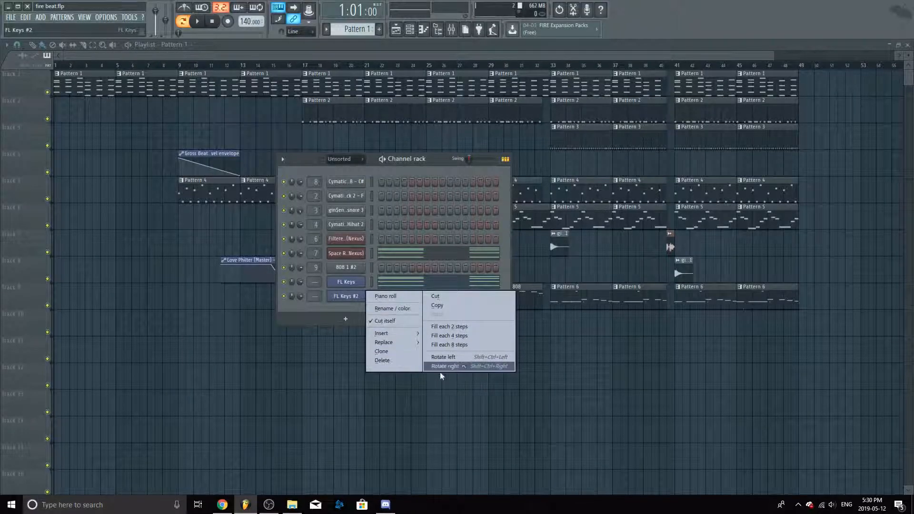
click(388, 298)
- Try out single notes at several pitches at the start of the FL Keys #2 piano roll and delete them
scroll(185, 259, up, 10)
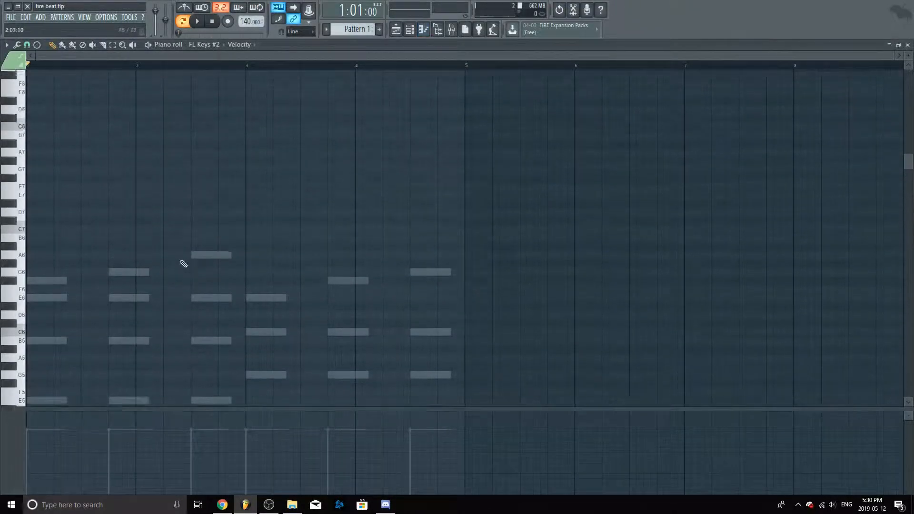
click(38, 229)
drag(38, 230, 32, 305)
scroll(77, 277, down, 2)
right_click(44, 253)
scroll(80, 277, down, 3)
scroll(80, 277, down, 3)
mouse_move(43, 229)
mouse_down()
mouse_move(24, 308)
mouse_move(20, 213)
mouse_up()
right_click(45, 213)
drag(43, 314, 34, 285)
right_click(35, 287)
scroll(173, 251, down, 2)
scroll(173, 251, down, 1)
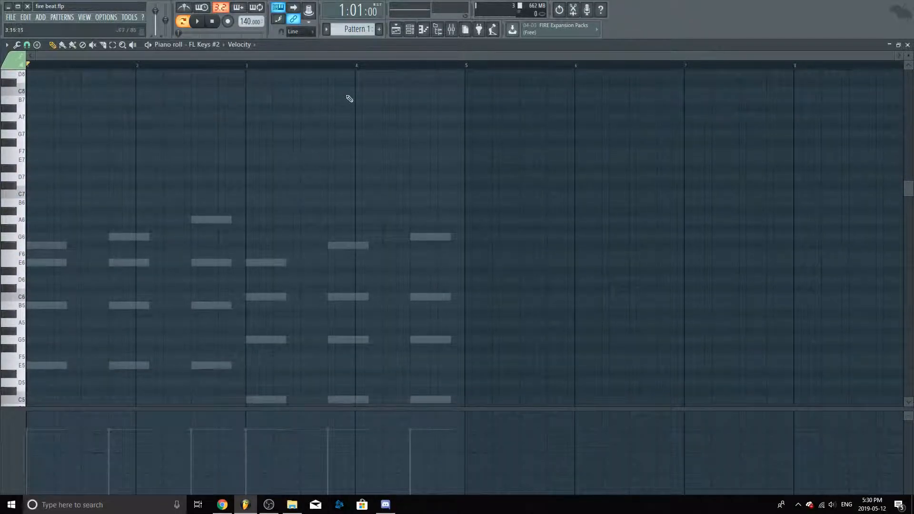
- Open Pattern 1's Space Rhodes notes from the playlist in the piano roll and play back the chord melody
click(395, 29)
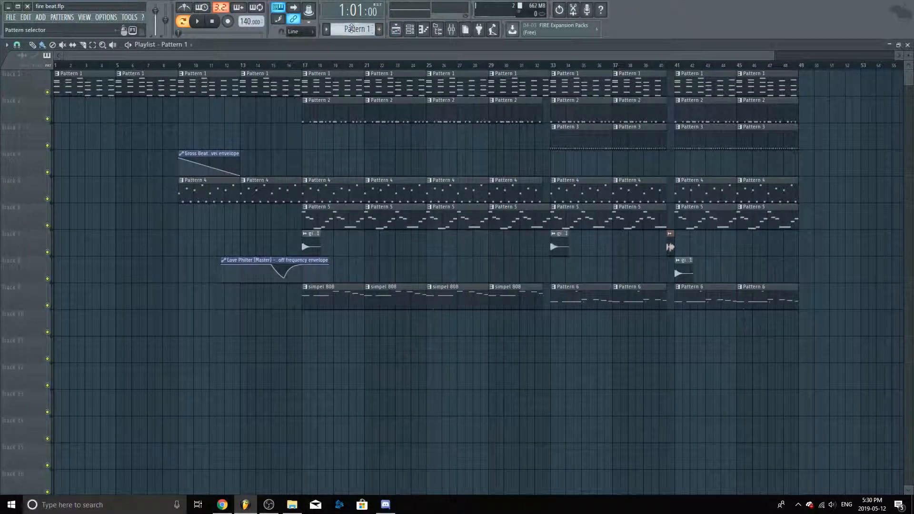
double_click(100, 87)
scroll(195, 203, down, 5)
scroll(205, 209, up, 2)
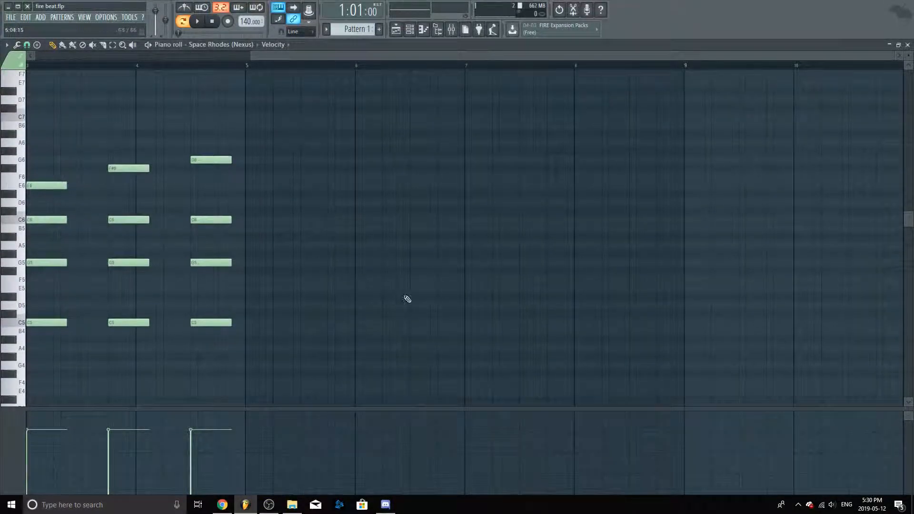
drag(316, 56, 22, 38)
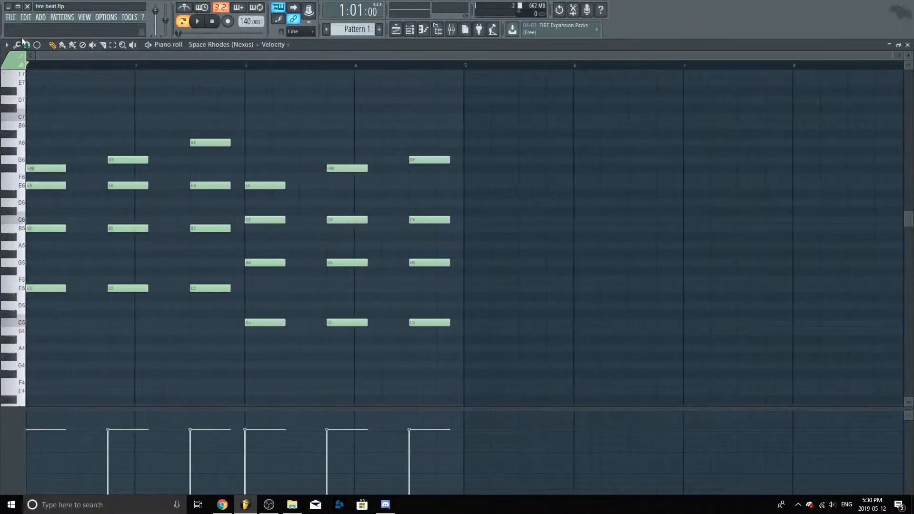
key(space)
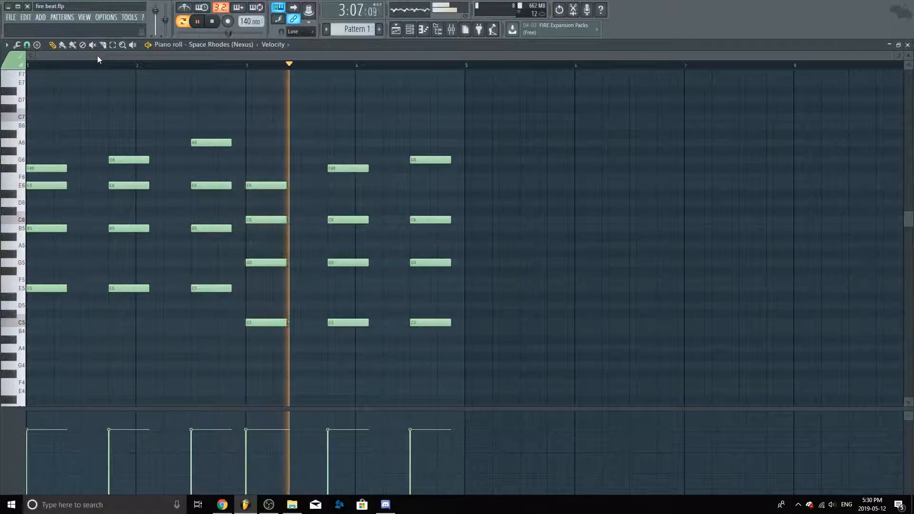
click(198, 22)
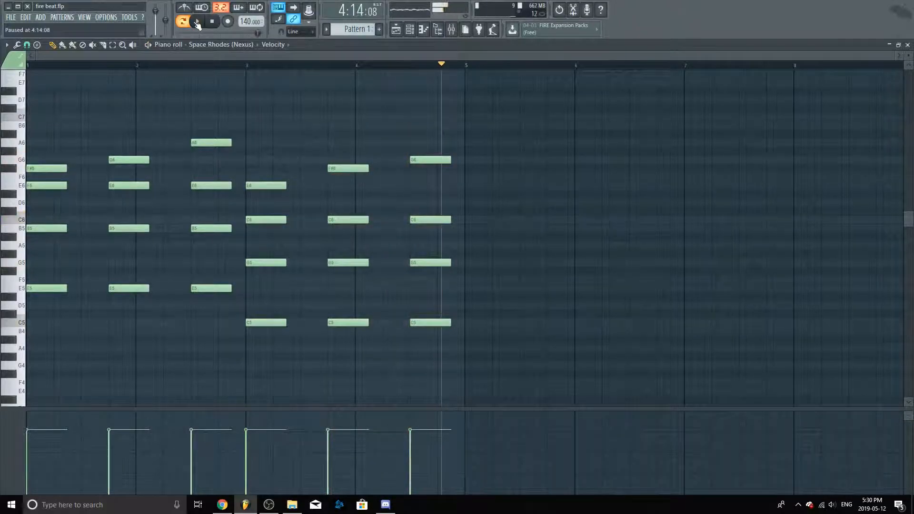
- Return to the playlist and pause the song's playback at bar 15
click(396, 36)
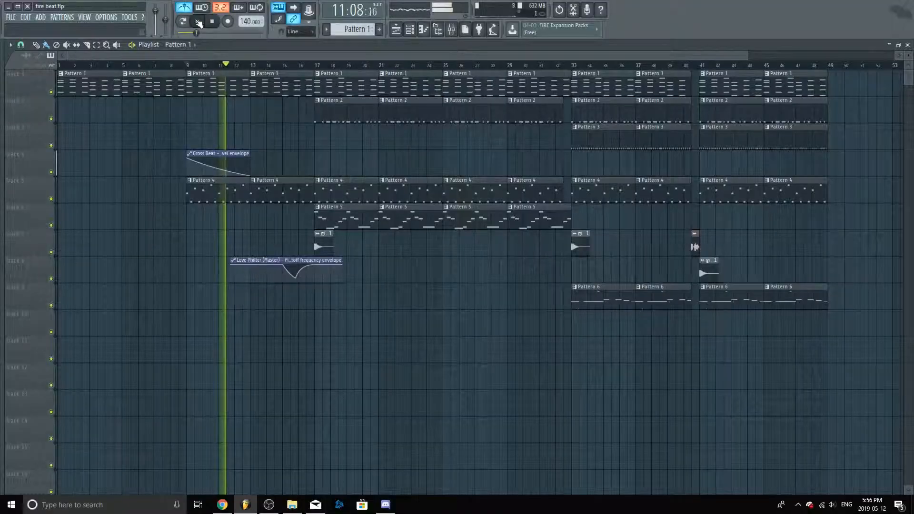
click(198, 23)
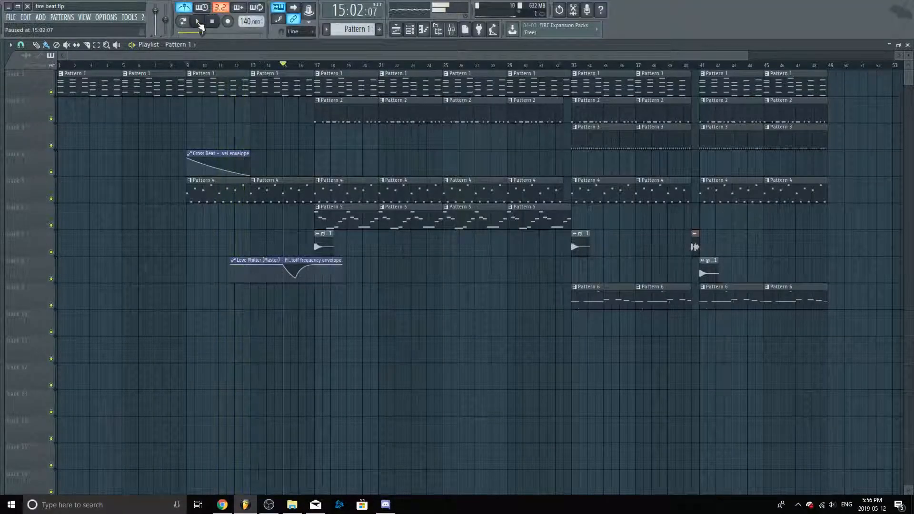
drag(267, 56, 206, 52)
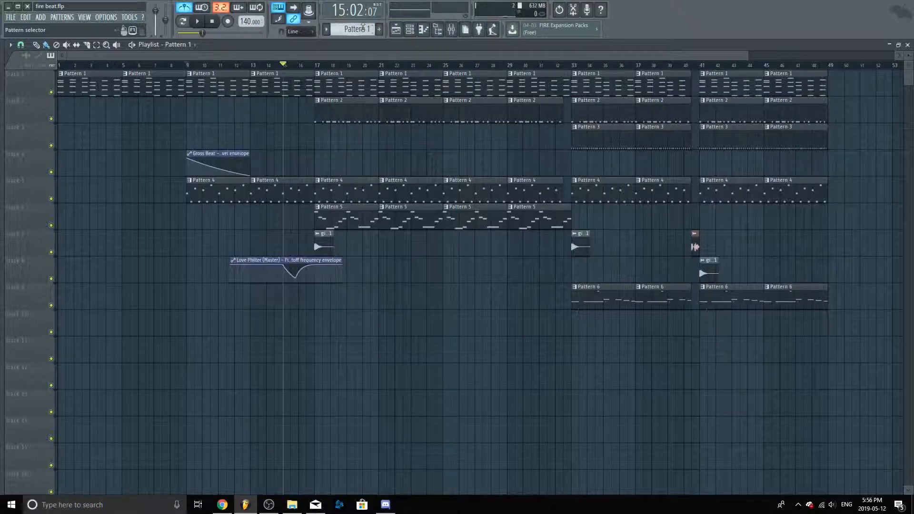
- Show the channel rack over the playlist, view its channels and options, and hide it again
scroll(364, 28, up, 1)
key(F6)
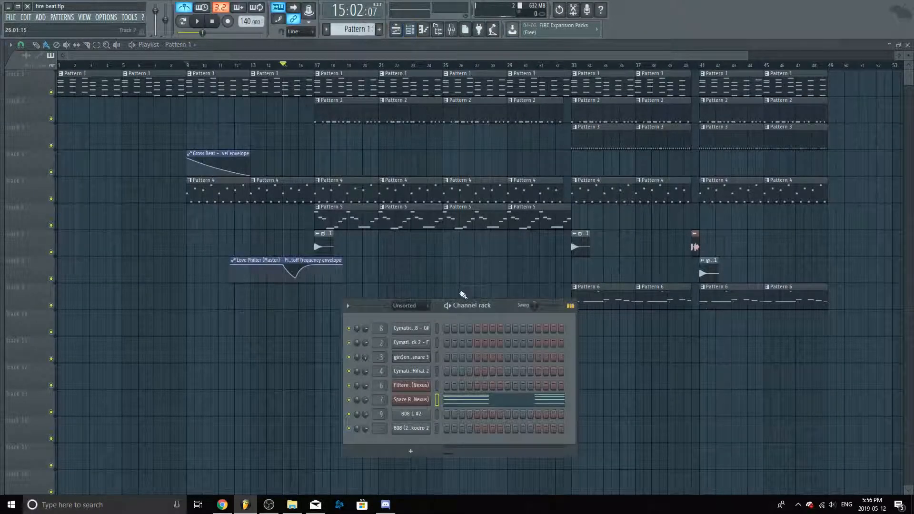
drag(480, 304, 461, 265)
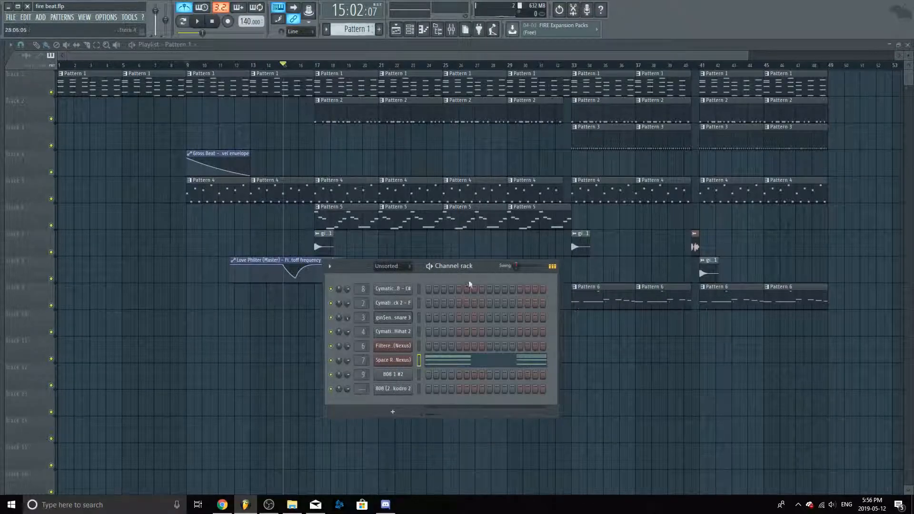
drag(439, 267, 453, 287)
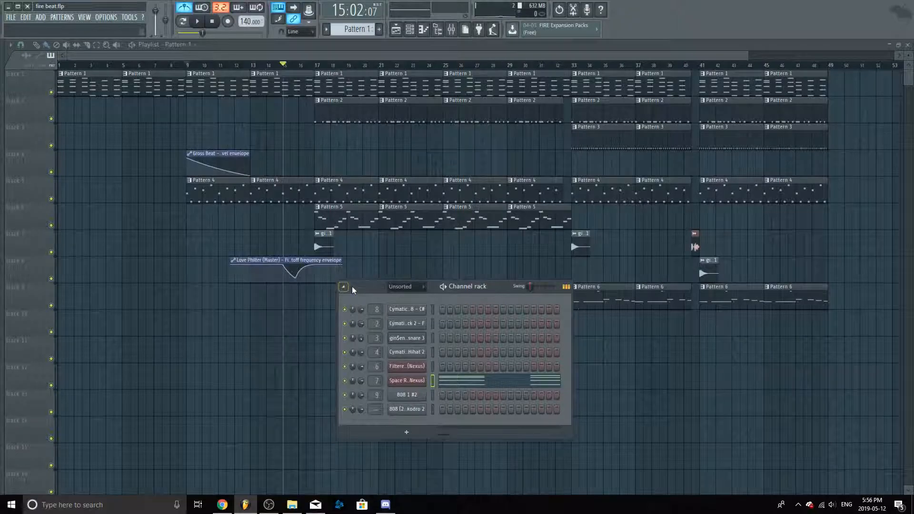
click(343, 289)
click(343, 289)
click(367, 269)
right_click(379, 261)
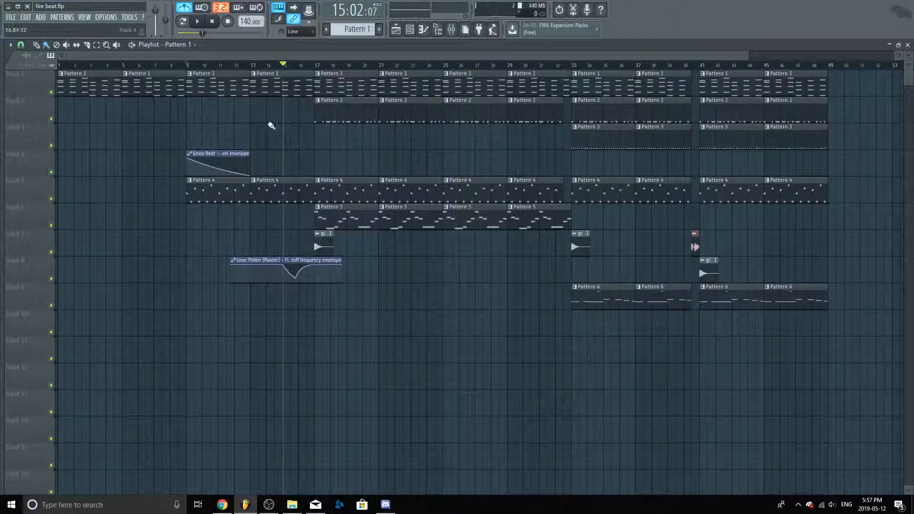
- Move the playhead back to bar 11 and play the transition through to bar 14
drag(288, 66, 228, 66)
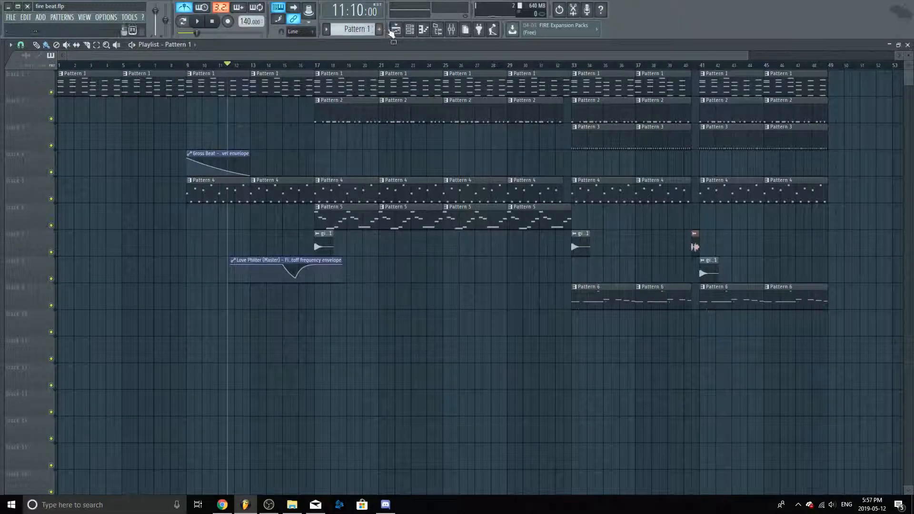
click(409, 30)
click(199, 24)
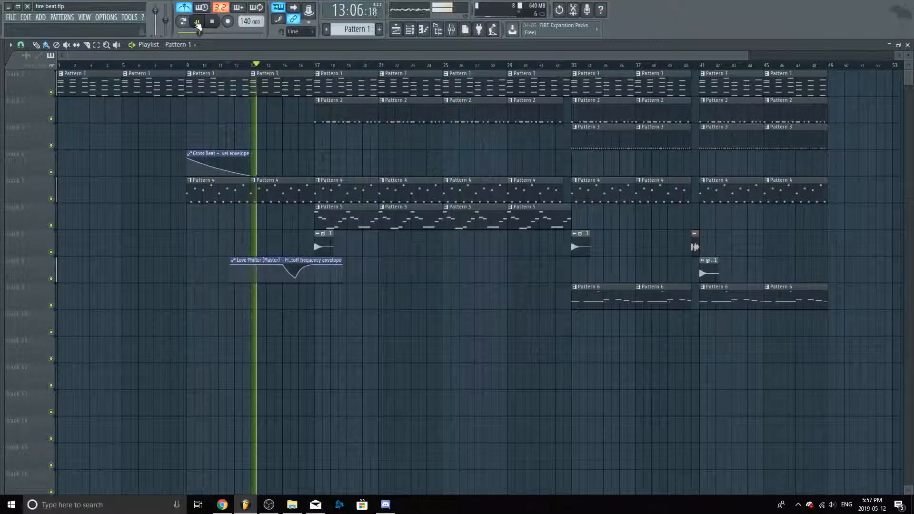
click(199, 23)
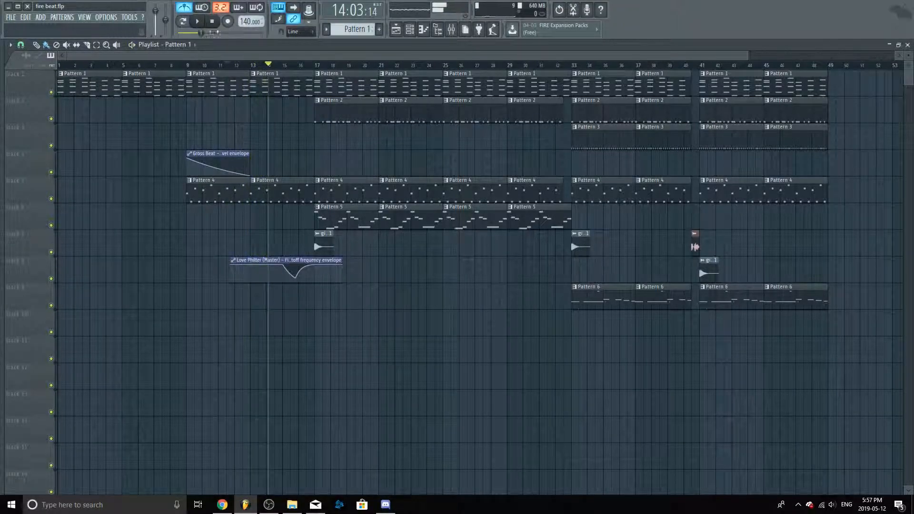
- Stop the transition playback, return the playhead to bar 1 and briefly play the song's opening with the metronome off
click(214, 23)
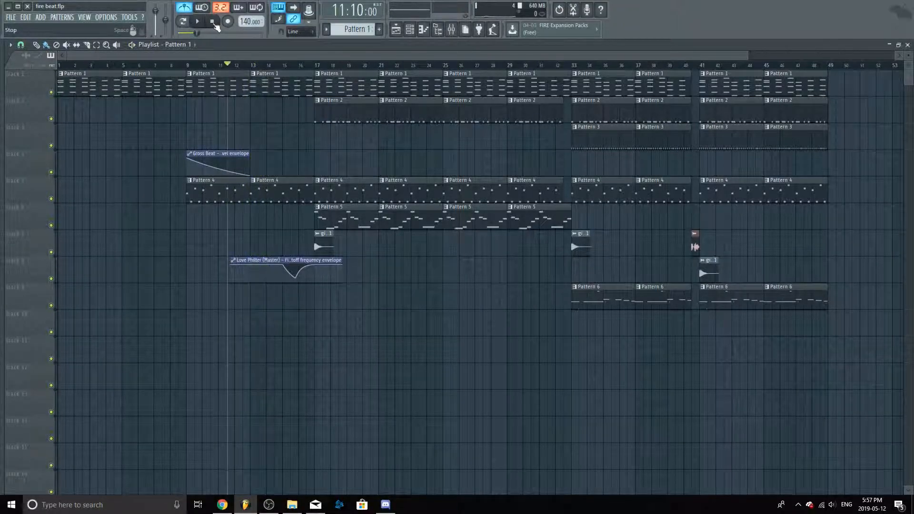
drag(229, 58, 34, 62)
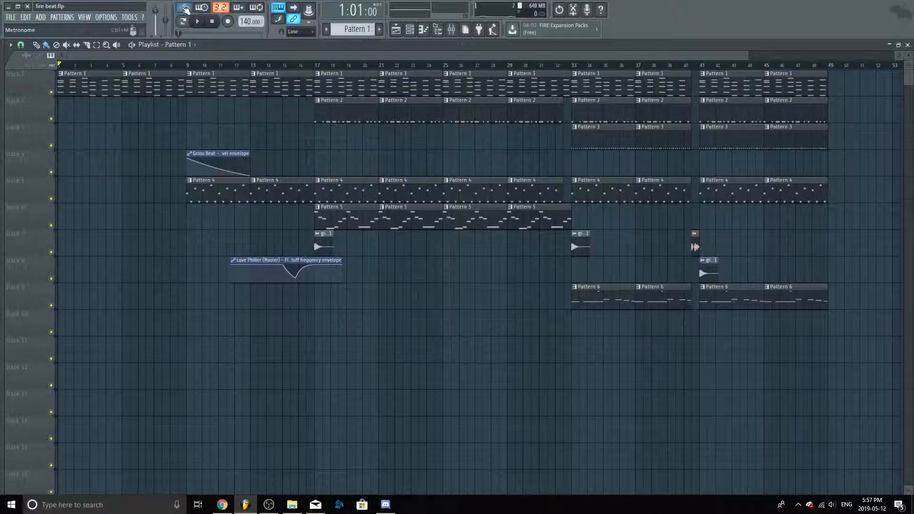
key(space)
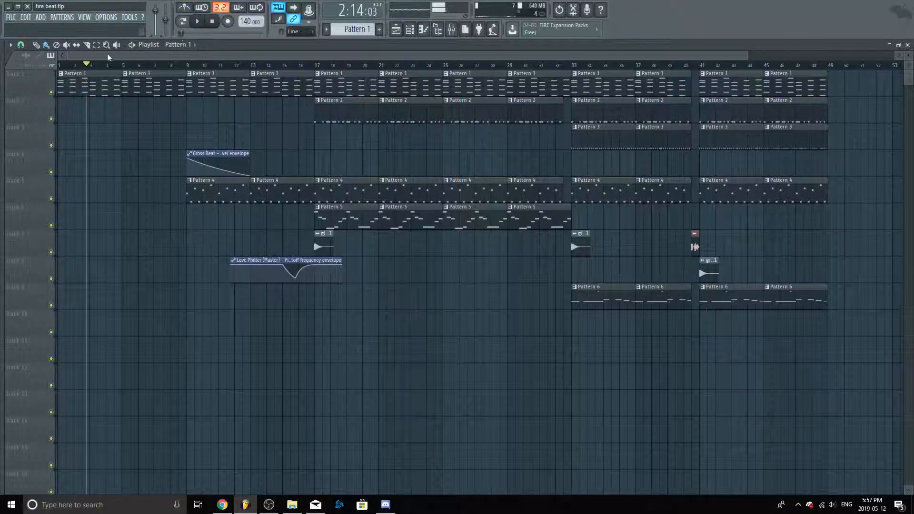
key(space)
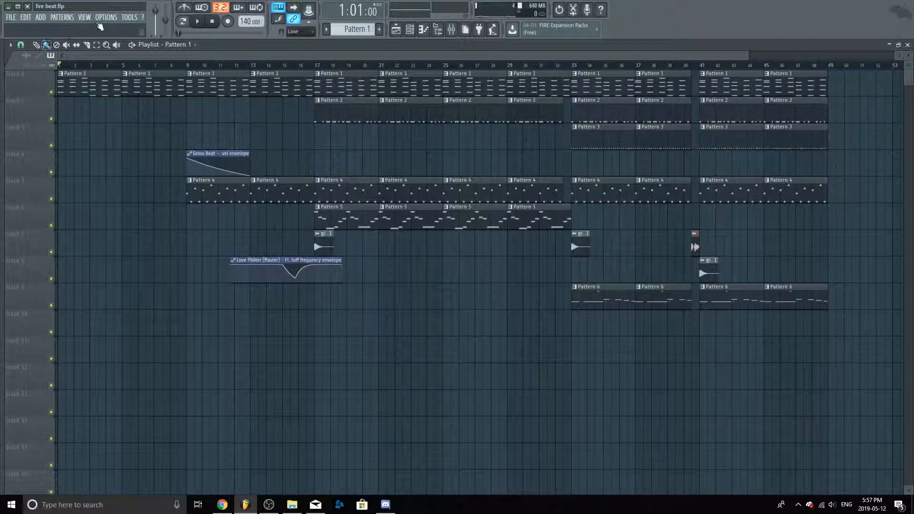
- Play Pattern 1 alone in pattern mode, and switch back to song mode before stopping playback
click(184, 22)
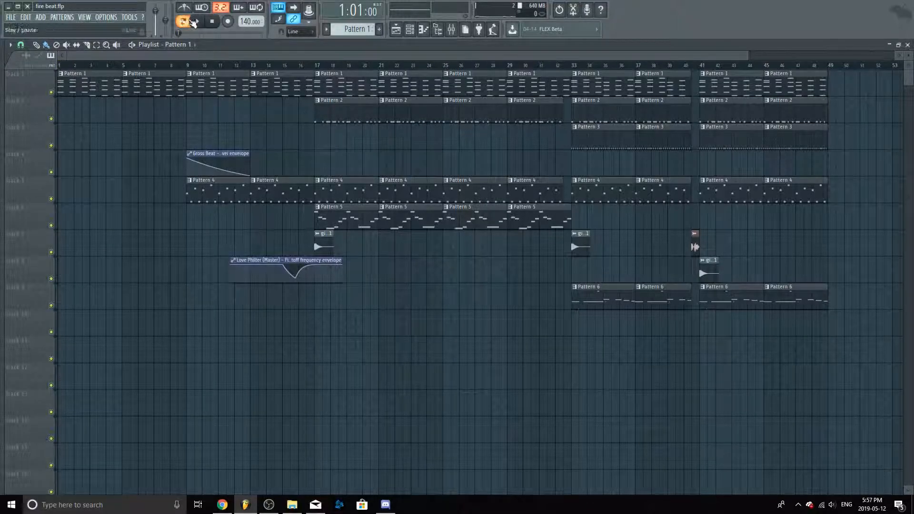
key(space)
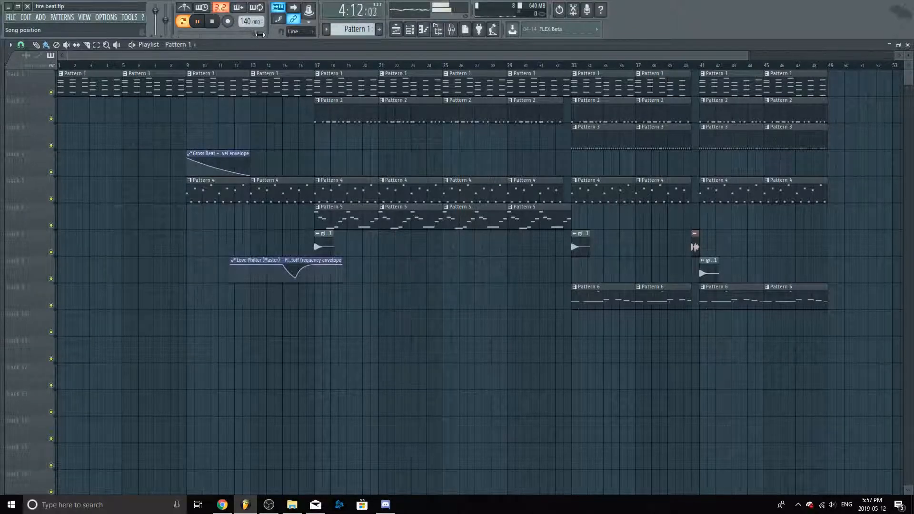
key(l)
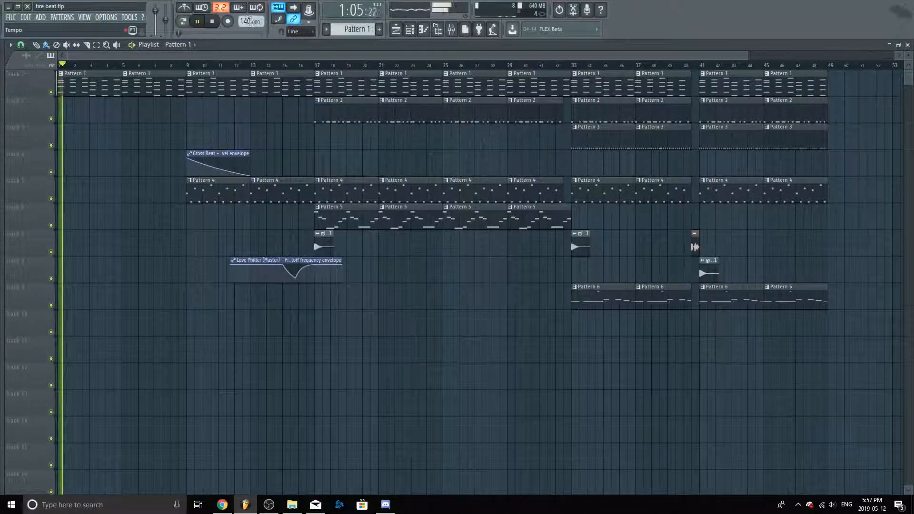
key(ctrl+space)
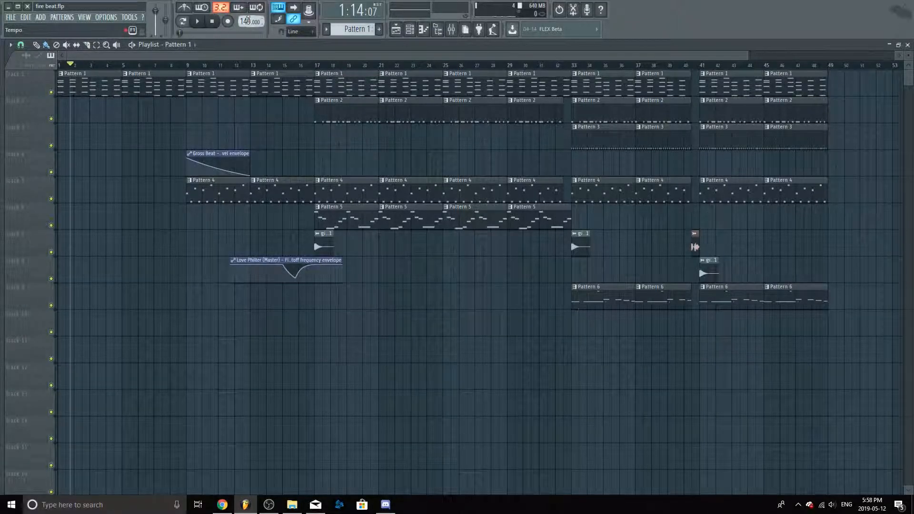
mouse_move(242, 56)
mouse_down()
mouse_move(324, 56)
mouse_move(359, 35)
mouse_move(241, 42)
mouse_up()
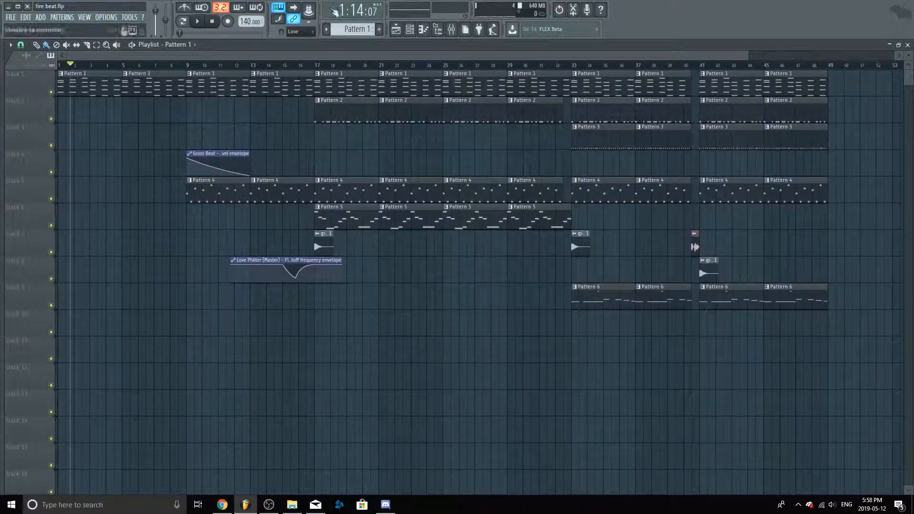
drag(356, 56, 503, 4)
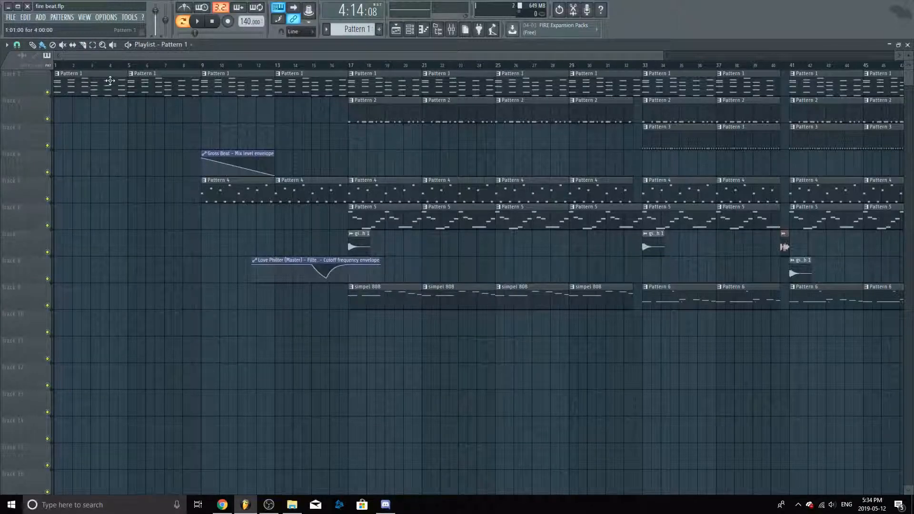
- Show the channel rack and open the Space Rhodes channel's Nexus instrument
click(410, 31)
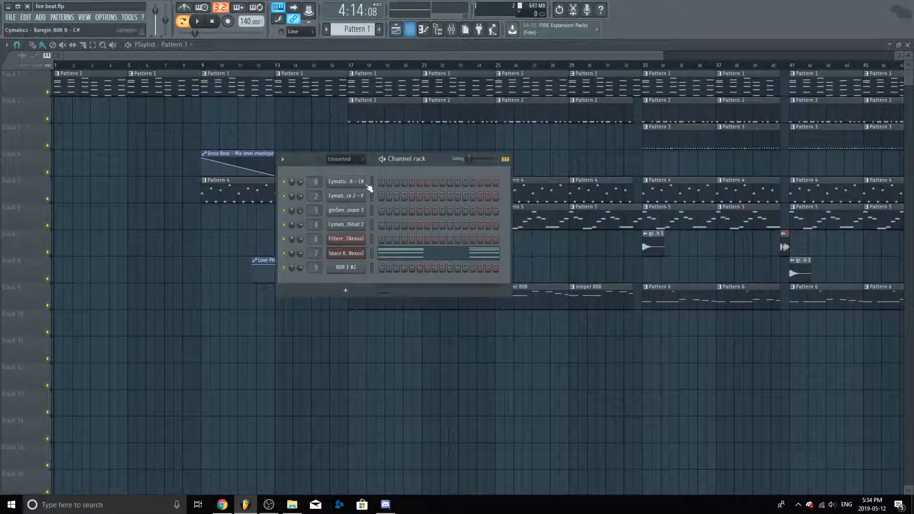
click(349, 255)
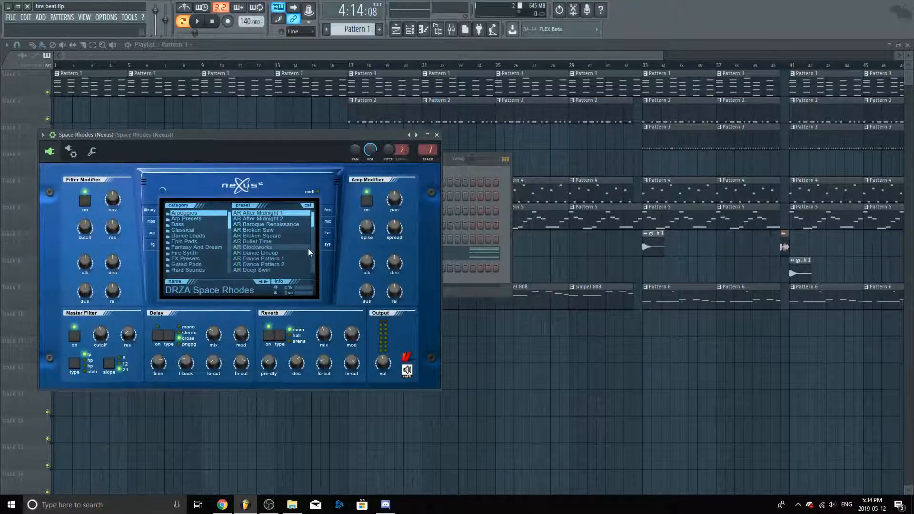
click(437, 134)
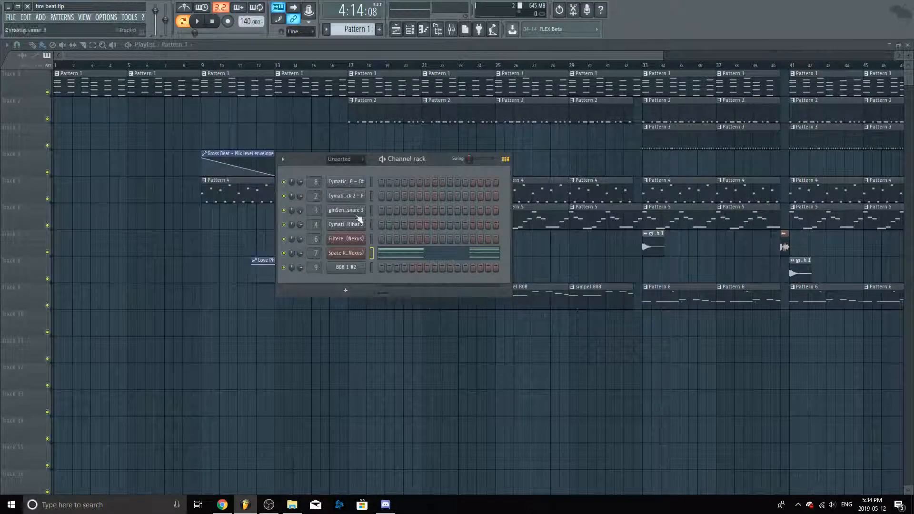
click(352, 256)
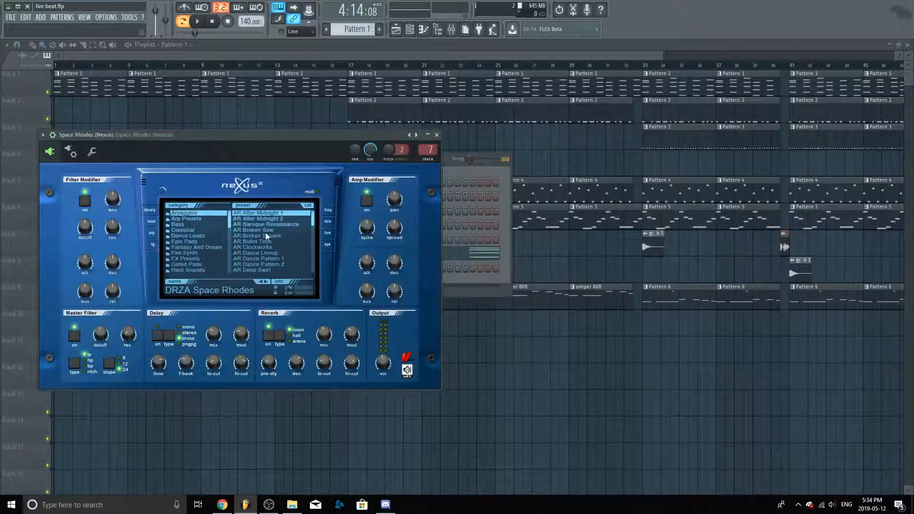
- Browse the Nexus preset categories, including XP 808 Mafia, without loading another preset, and close the instrument
scroll(265, 233, down, 4)
scroll(286, 233, up, 4)
click(196, 224)
click(196, 230)
scroll(198, 259, down, 4)
click(196, 229)
scroll(198, 258, down, 3)
click(199, 259)
click(201, 265)
click(201, 270)
click(203, 247)
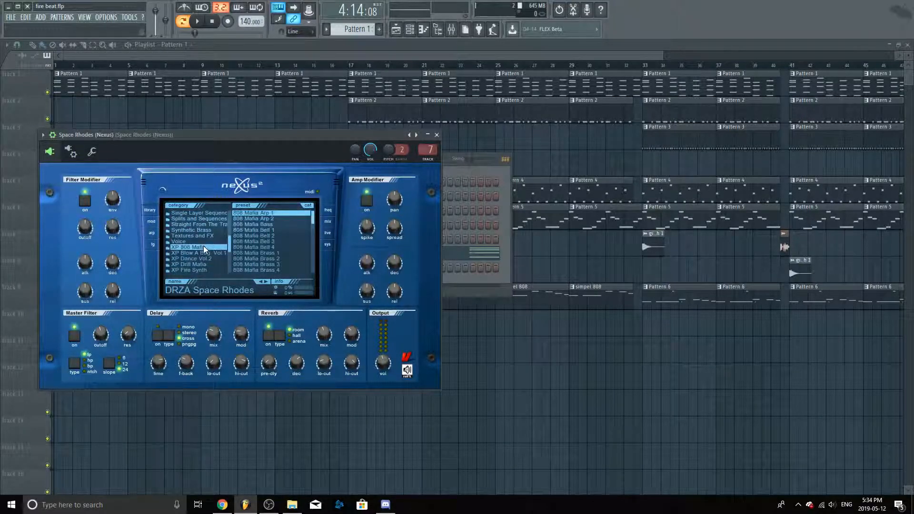
scroll(203, 242, up, 1)
click(196, 242)
scroll(210, 253, up, 5)
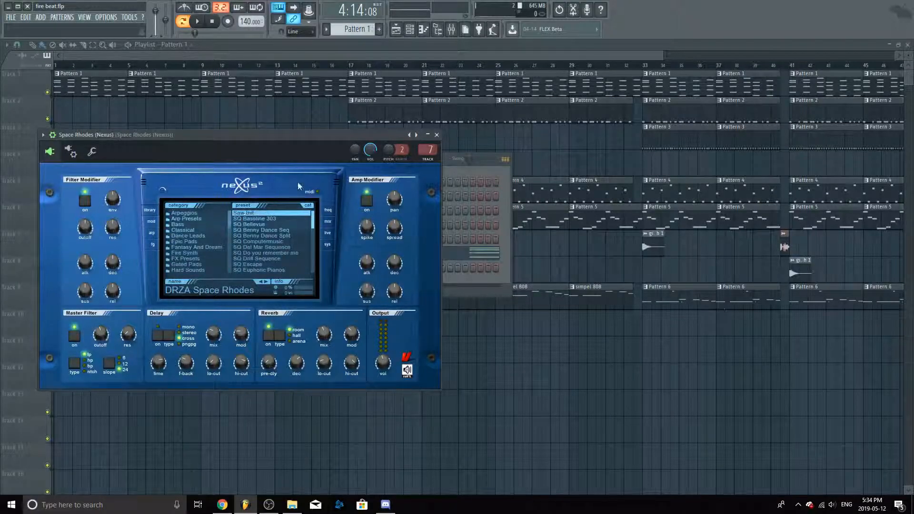
click(436, 135)
- Open the Space Rhodes channel's notes in the piano roll from the channel rack, showing the whole chord progression
right_click(343, 252)
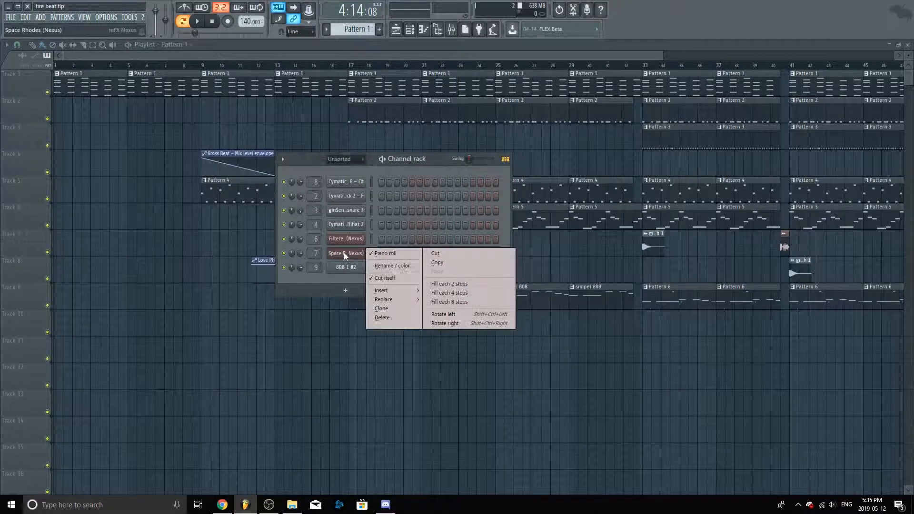
click(357, 254)
right_click(360, 254)
click(348, 254)
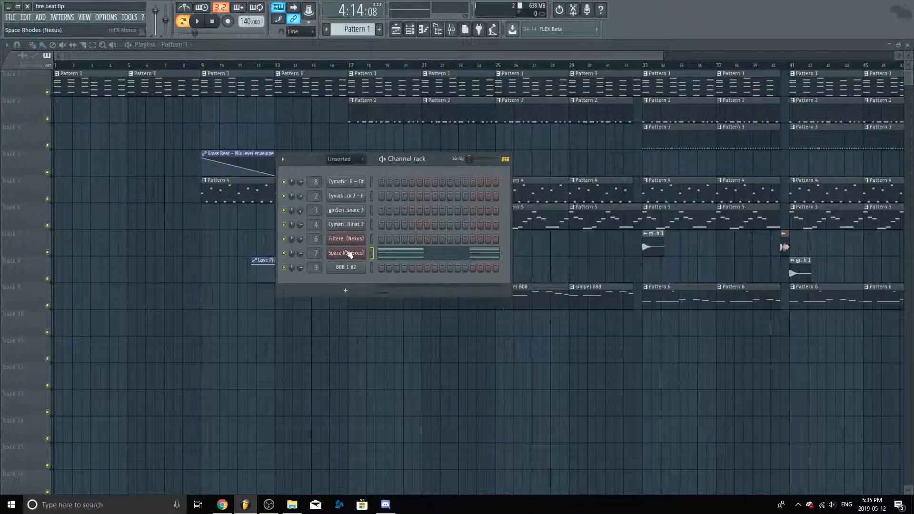
right_click(346, 251)
click(383, 253)
right_click(343, 251)
click(384, 252)
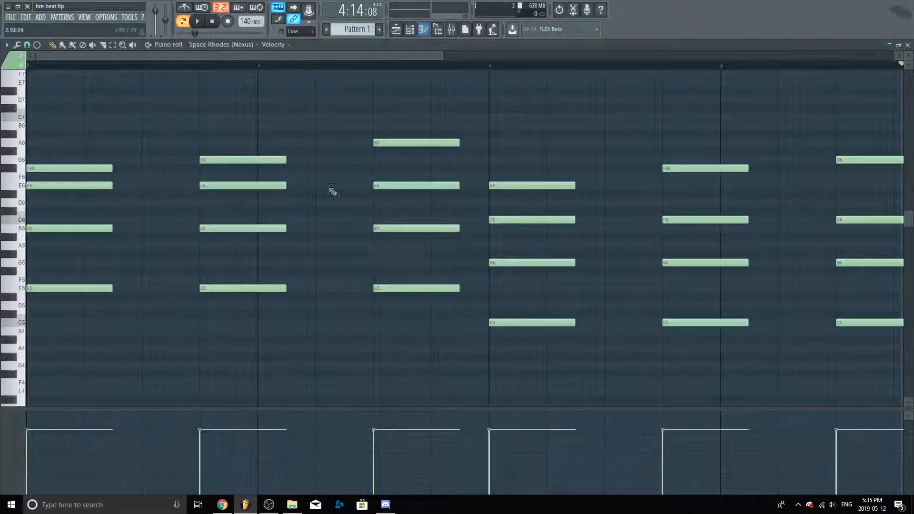
scroll(343, 181, down, 3)
scroll(398, 199, down, 2)
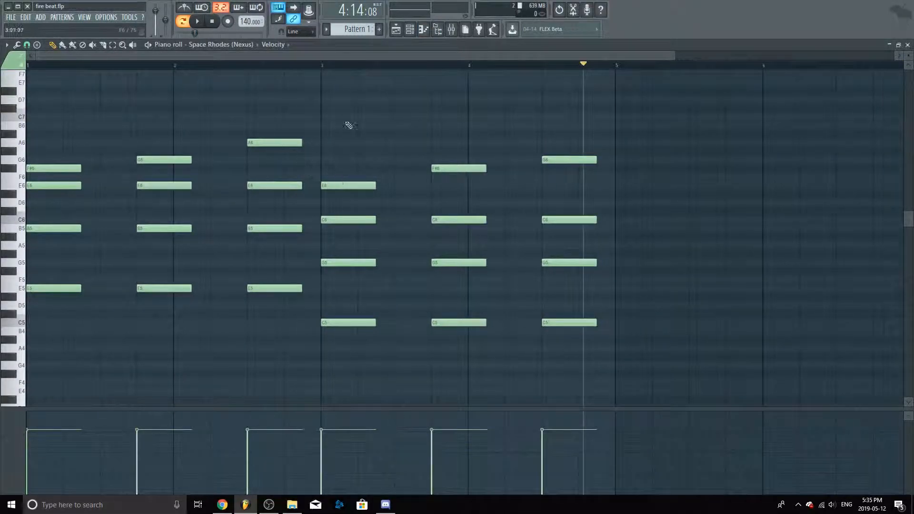
- Play the Space Rhodes chord melody in the piano roll and move the playhead back into bar 1
drag(269, 66, 87, 72)
click(81, 68)
key(space)
click(197, 21)
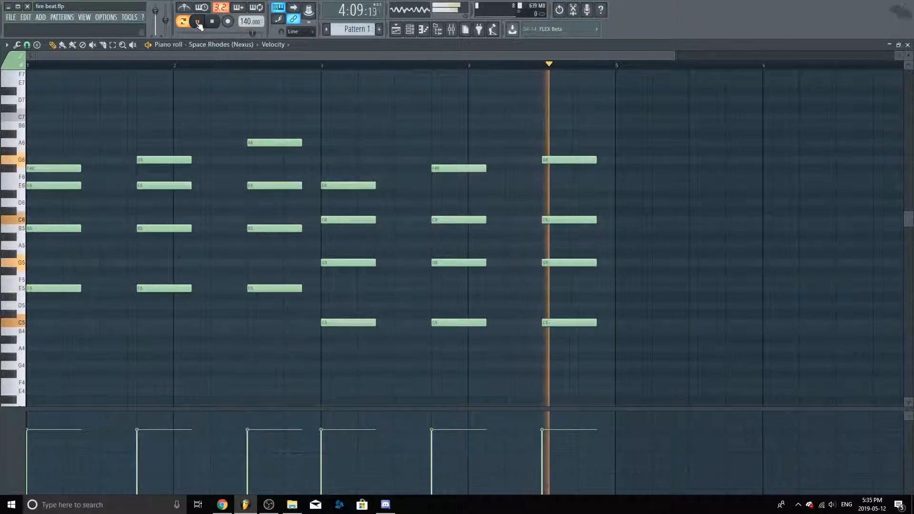
click(198, 22)
drag(136, 56, 6, 65)
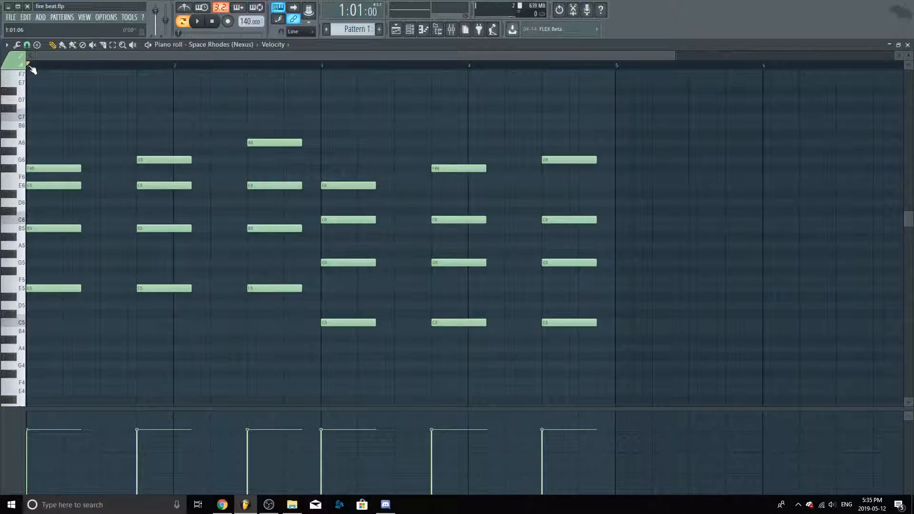
drag(33, 69, 63, 65)
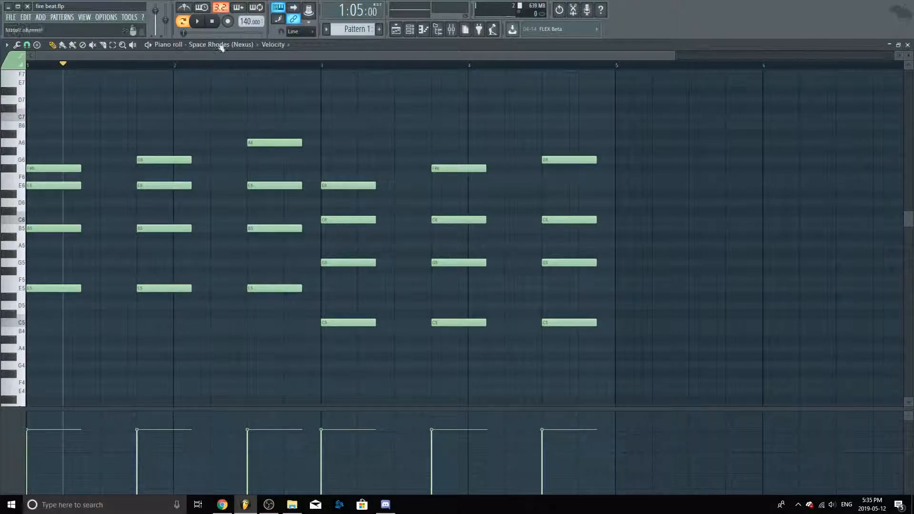
- Return briefly to the playlist, reopen the Space Rhodes notes and move the piano roll playhead to bar 2
click(398, 31)
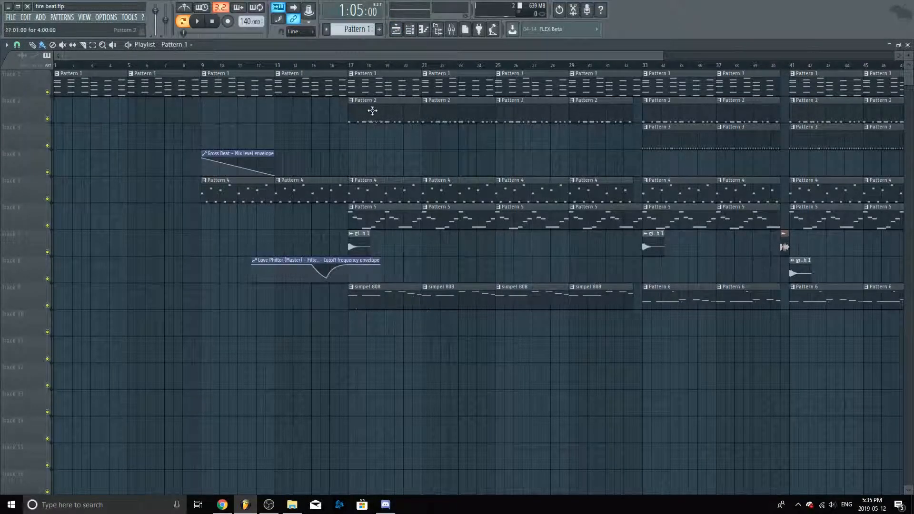
double_click(384, 100)
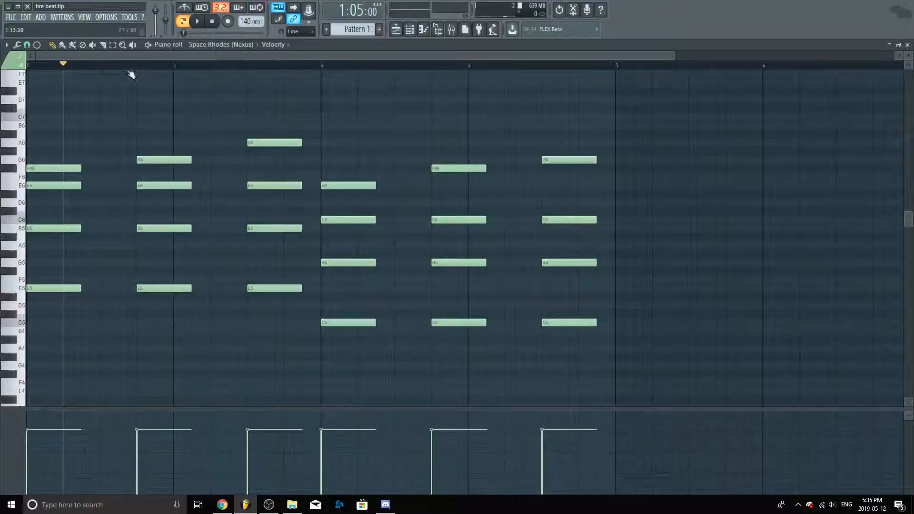
drag(64, 65, 174, 67)
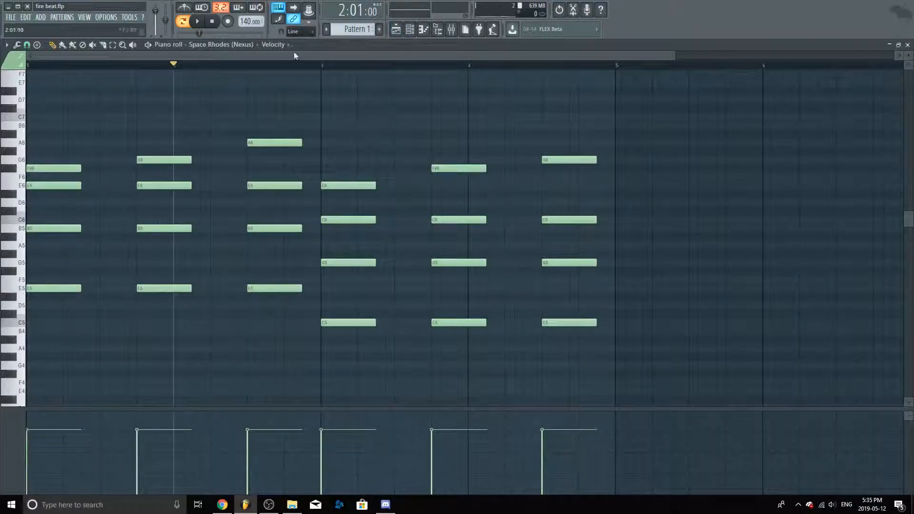
- Show the playlist and the Space Rhodes channel's options in the channel rack, and view its piano roll again
click(397, 30)
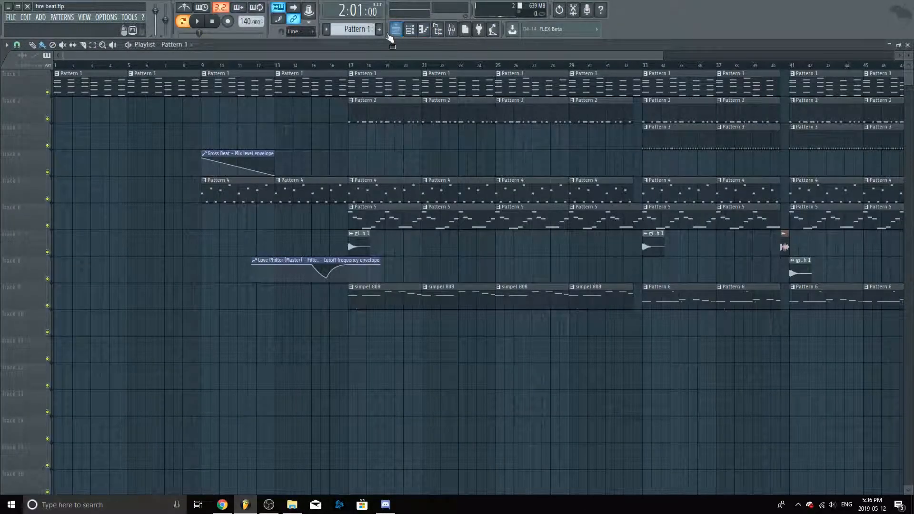
click(408, 29)
right_click(344, 254)
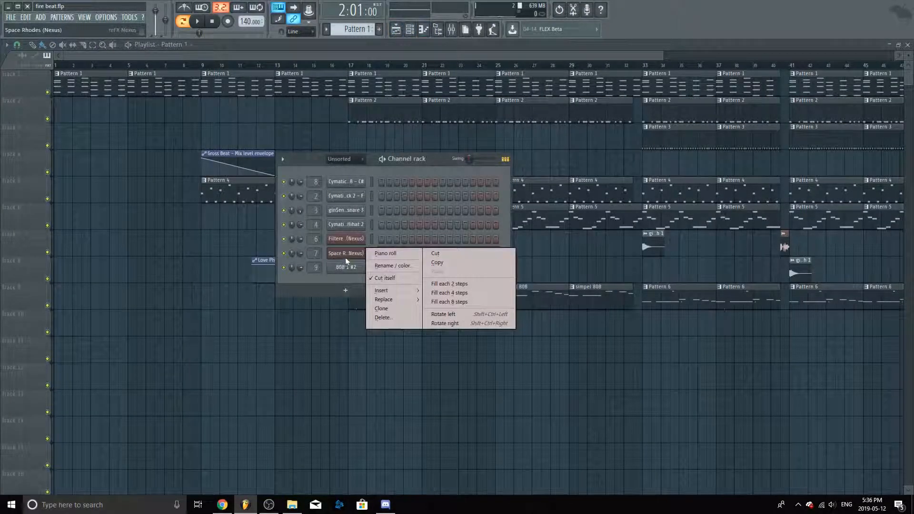
click(415, 254)
click(429, 30)
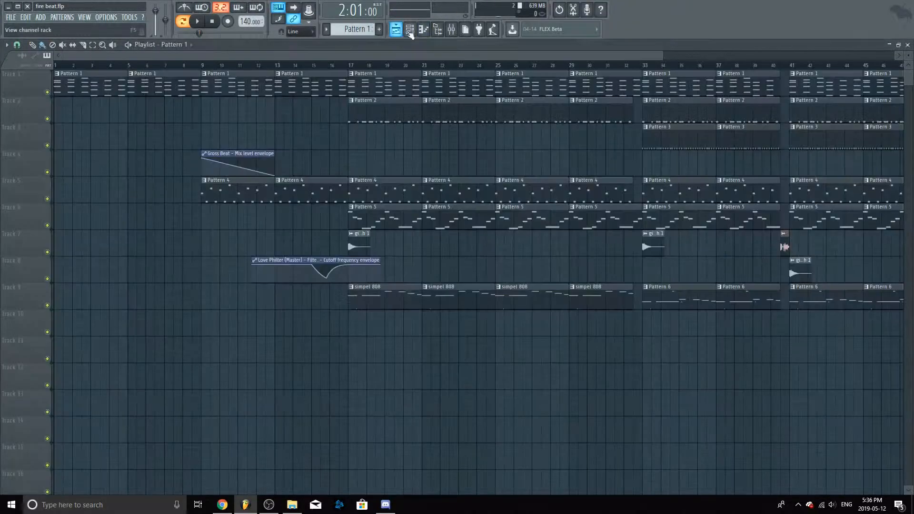
click(429, 30)
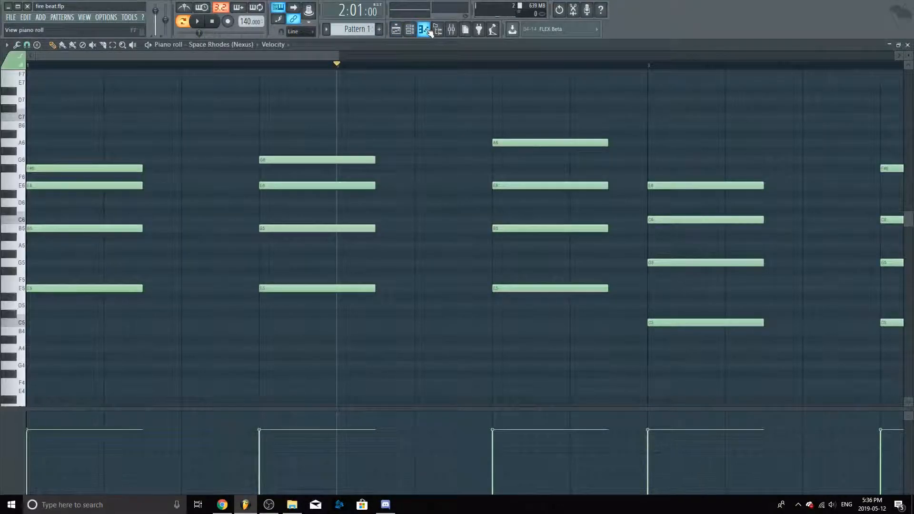
- Return to the playlist and play Pattern 2's kick and snare rhythm with the channel rack shown
click(396, 30)
drag(233, 55, 328, 58)
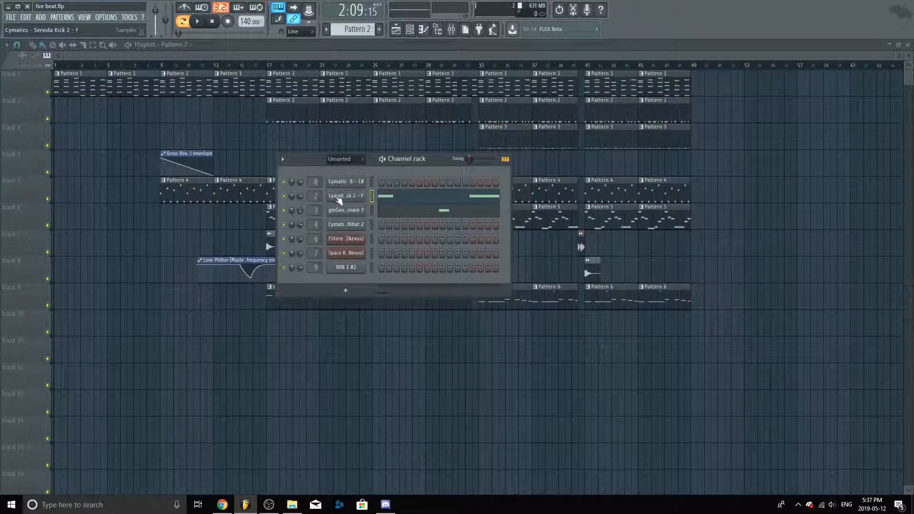
click(198, 21)
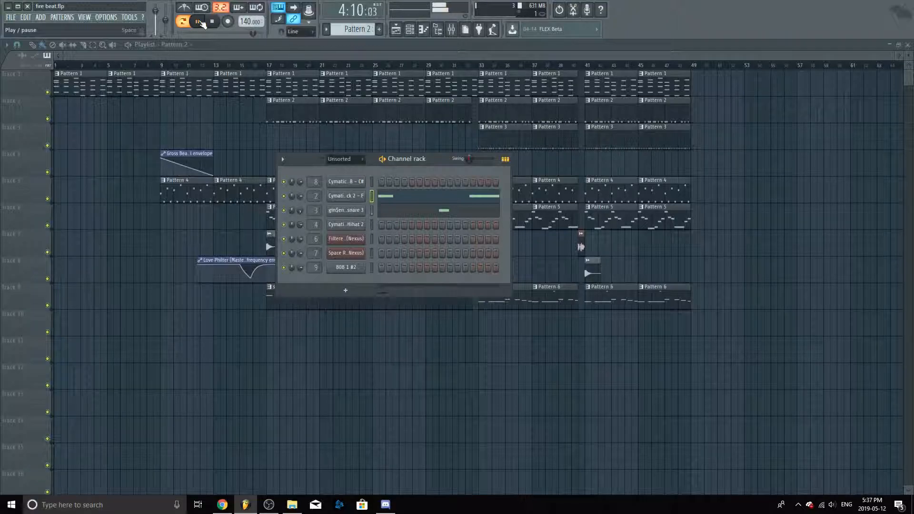
click(198, 22)
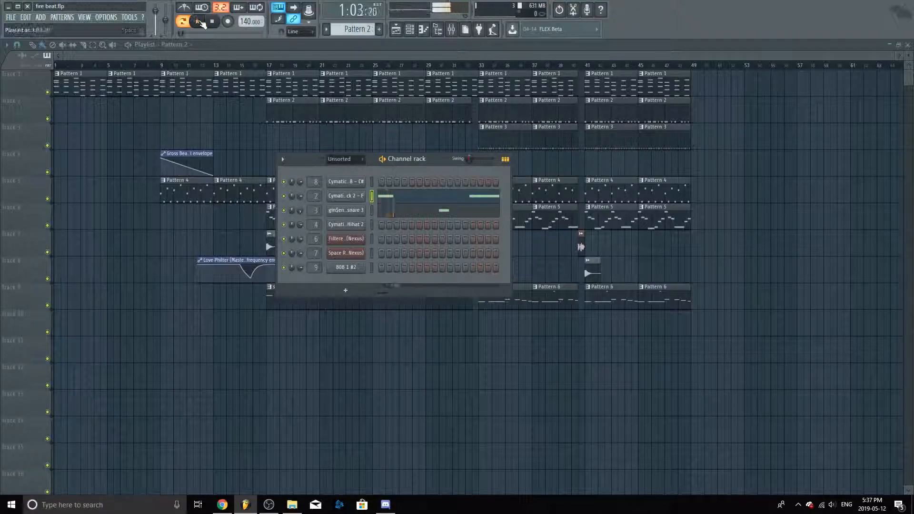
- Open Pattern 2's Servida Kick 2 channel in the piano roll and place a six-step C5 note in bar 1
right_click(349, 199)
click(380, 198)
right_click(352, 198)
click(386, 196)
scroll(241, 285, down, 3)
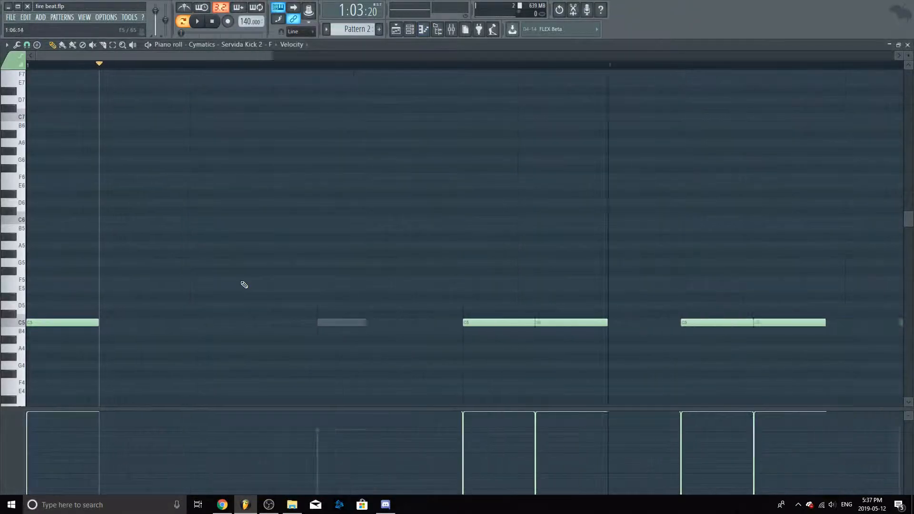
scroll(62, 326, up, 3)
click(56, 323)
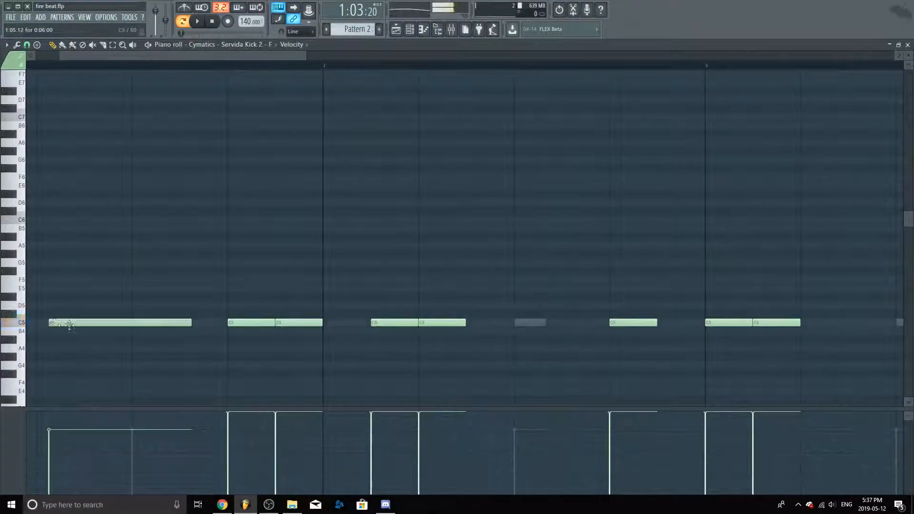
- Raise the velocity of the long C5 kick note in bar 1, and delete that note from the pattern
scroll(53, 445, down, 4)
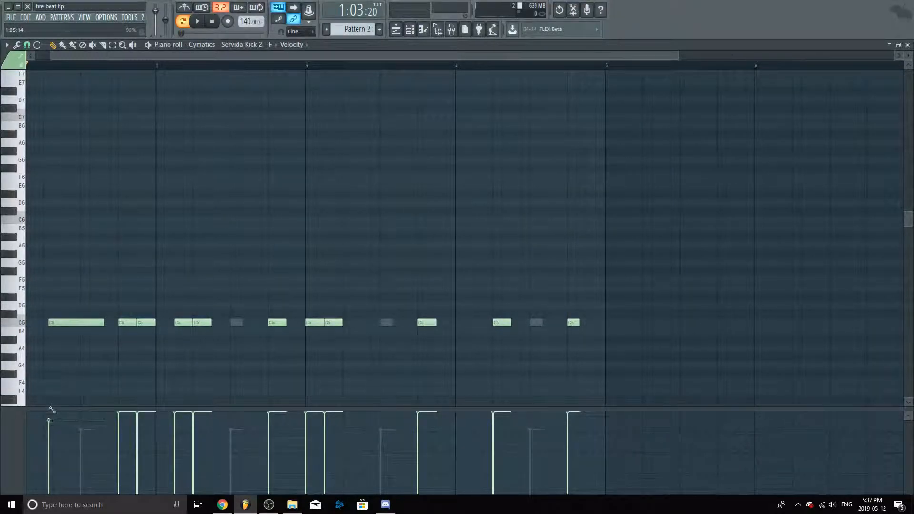
drag(59, 421, 56, 418)
right_click(72, 324)
scroll(78, 326, down, 2)
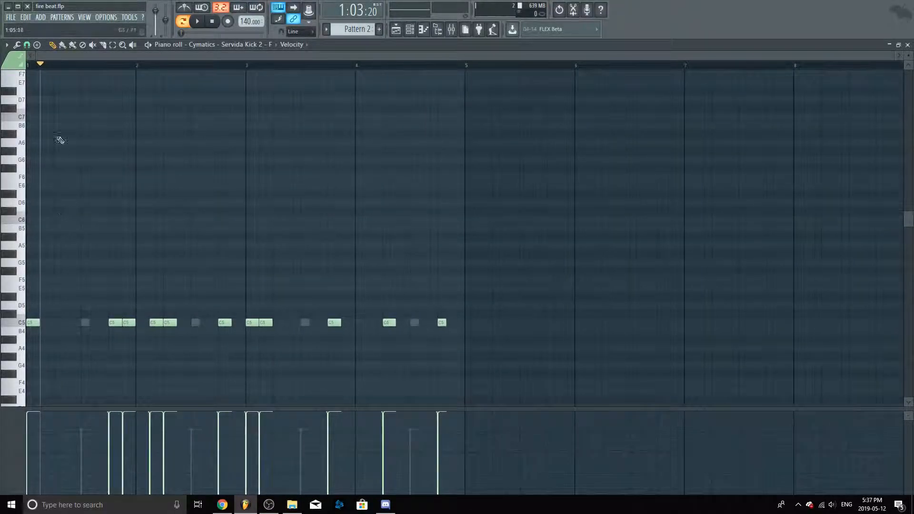
- Move the playhead to the start of bar 1 and briefly play the Servida Kick 2 notes
drag(43, 66, 25, 64)
key(space)
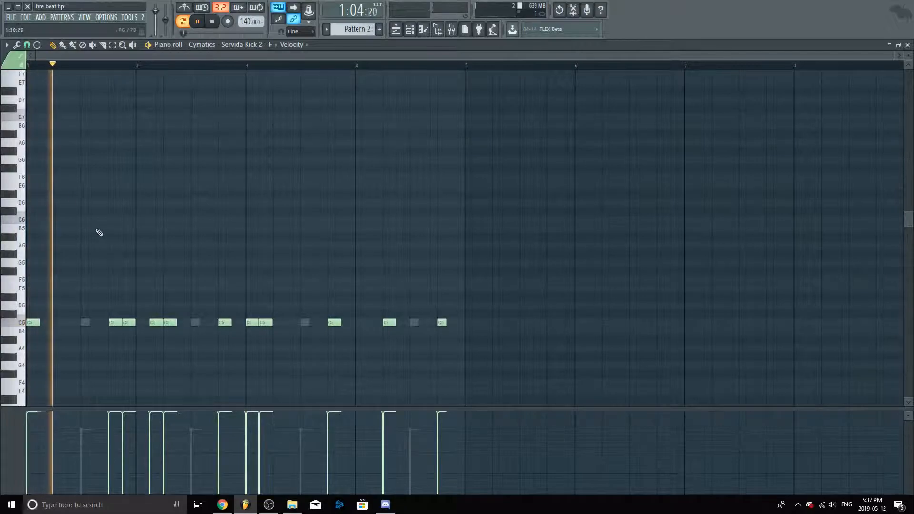
key(space)
- Return to the playlist, show the channel rack and view the Servida Kick 2 channel's sampler settings
click(396, 29)
click(410, 29)
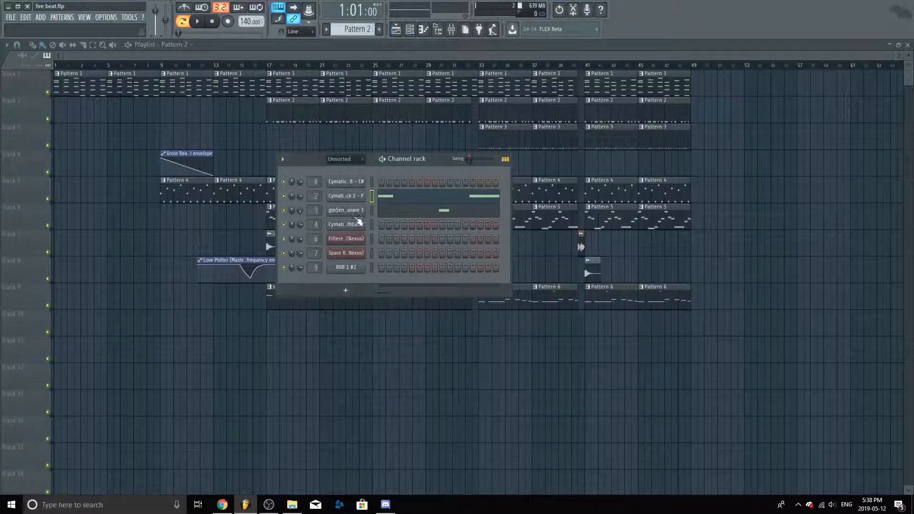
click(357, 200)
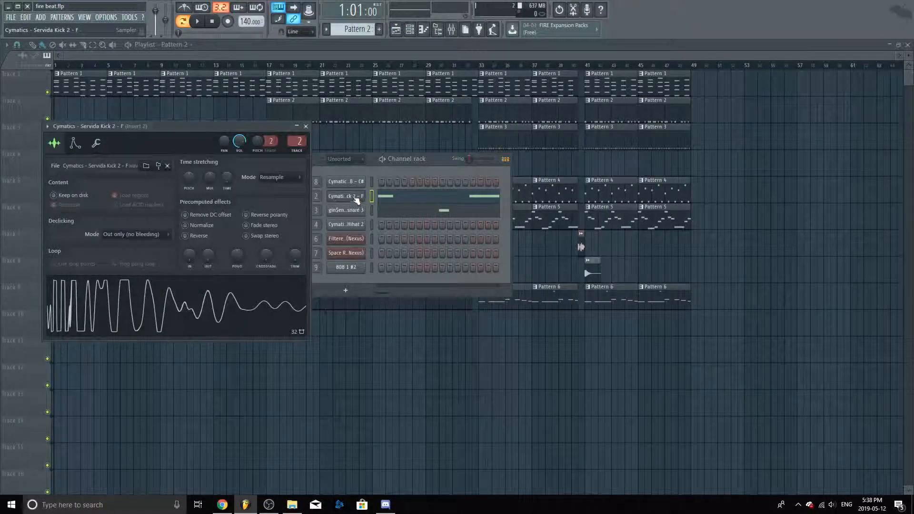
click(305, 126)
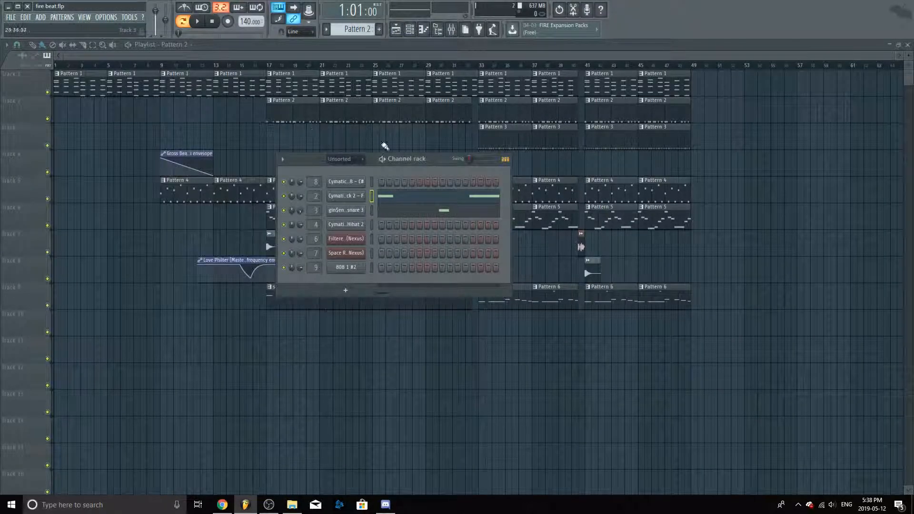
- Open the mixer and link the Servida Kick 2 channel to mixer insert 2
click(452, 31)
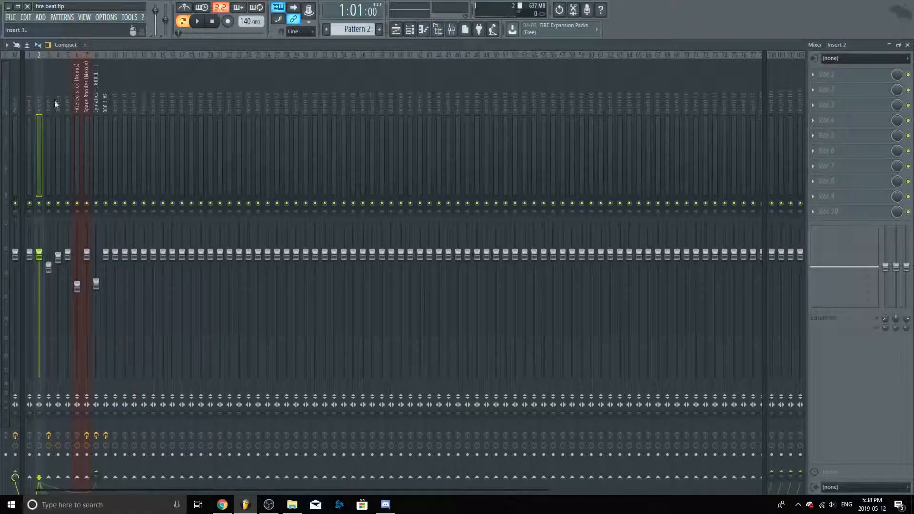
click(32, 103)
click(41, 103)
click(48, 102)
click(41, 105)
click(29, 109)
click(36, 107)
click(48, 108)
click(35, 110)
click(31, 107)
click(37, 107)
key(ctrl+l)
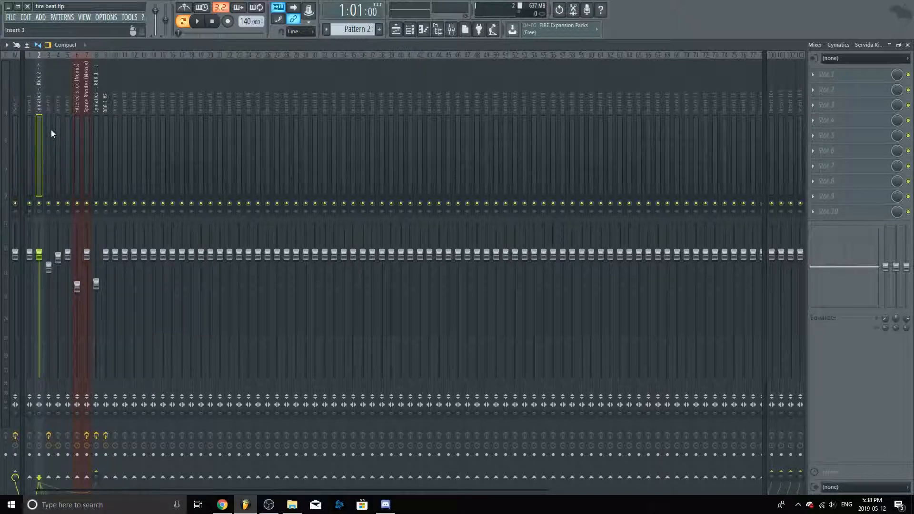
- Link the gin$eng snare 3 channel to mixer insert 3 and lower that insert's fader to about -5.1 dB
key(F9)
click(348, 211)
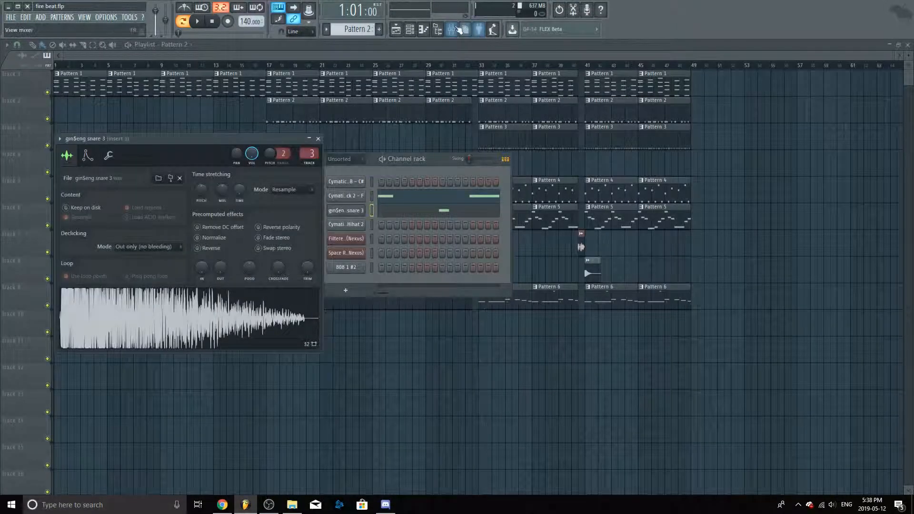
key(F9)
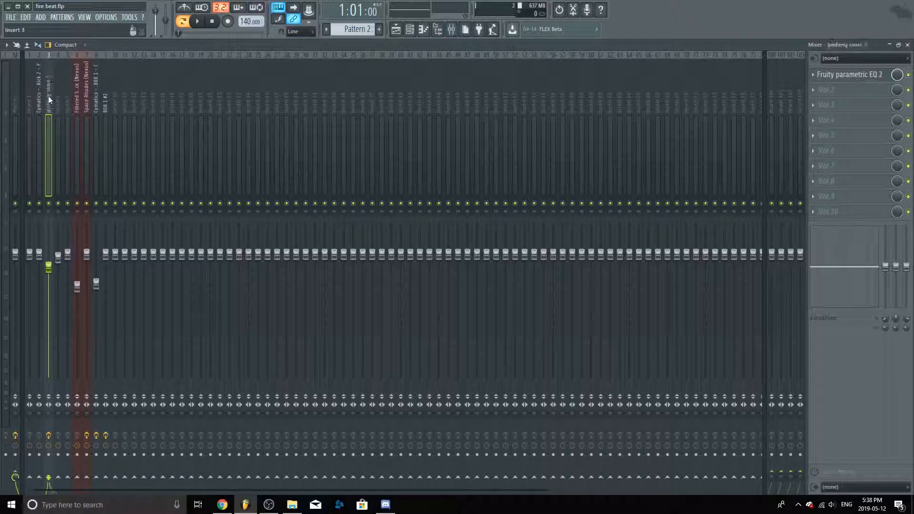
drag(48, 267, 49, 276)
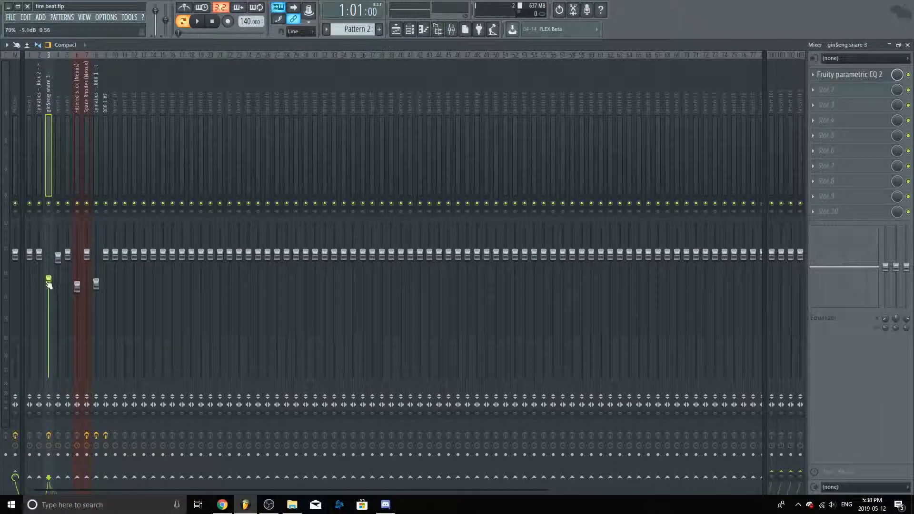
- Return to the playlist and place a Pattern 2 clip on Track 1 at bar 53
key(F9)
drag(341, 56, 388, 55)
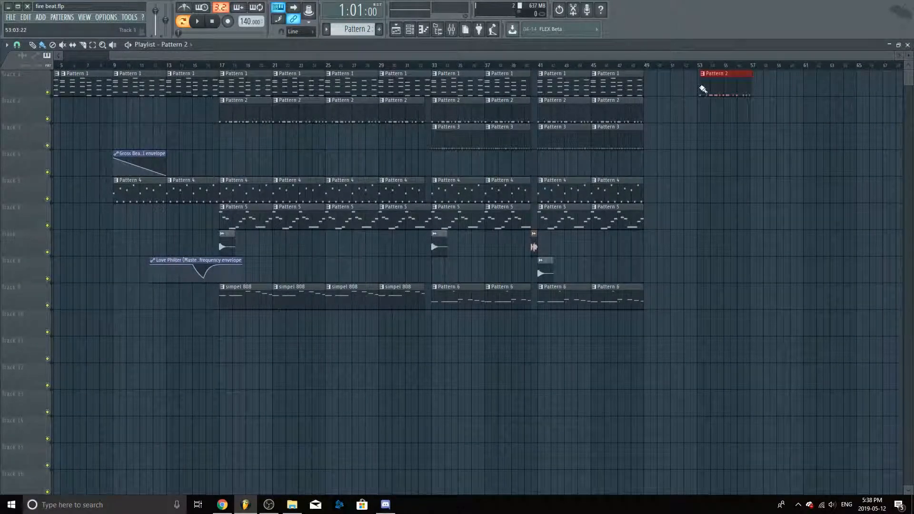
- Open Pattern 3's Servida Closed Hihat 2 notes in the piano roll and play them from bar 1
double_click(458, 142)
scroll(190, 217, left, 3)
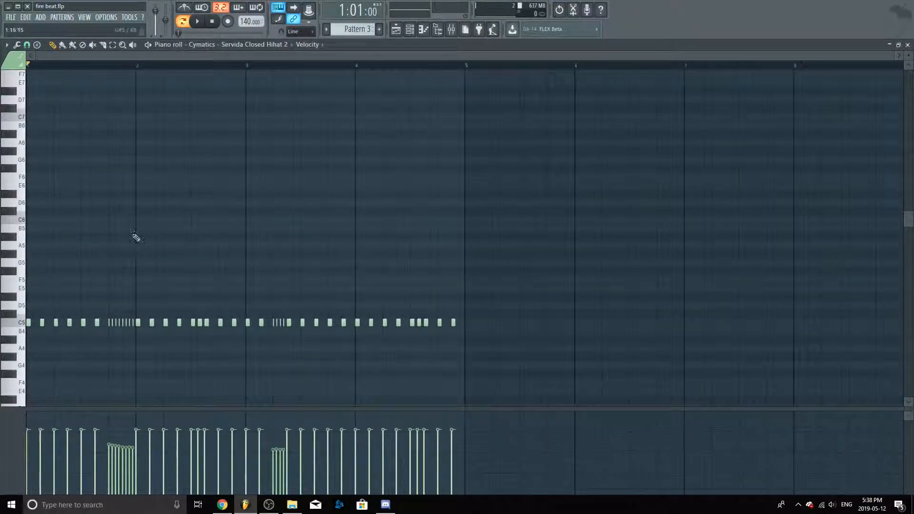
click(197, 21)
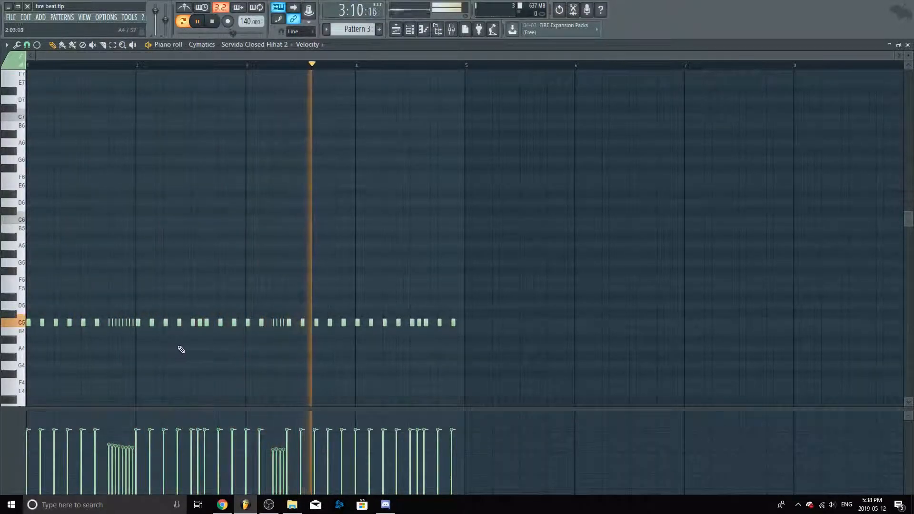
click(198, 21)
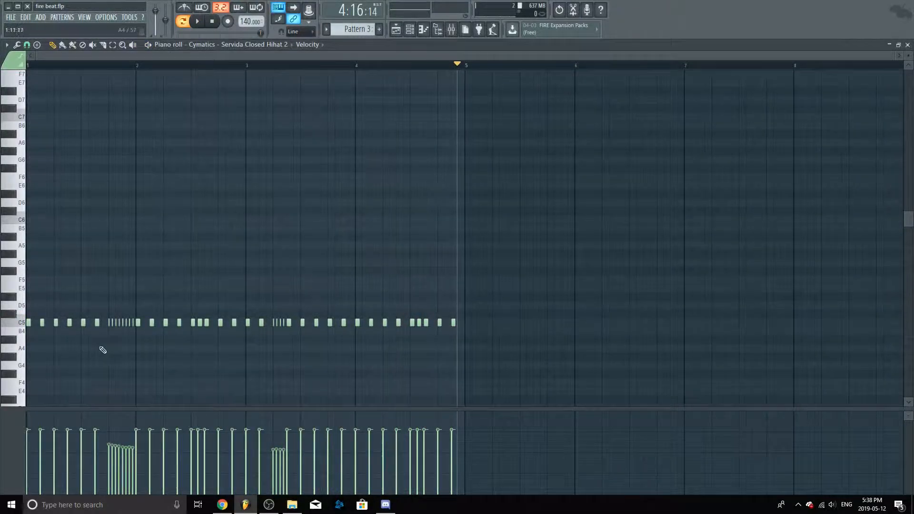
- Play the fast hi-hat roll at the end of bar 1 of Pattern 3
scroll(102, 350, up, 3)
scroll(130, 439, down, 3)
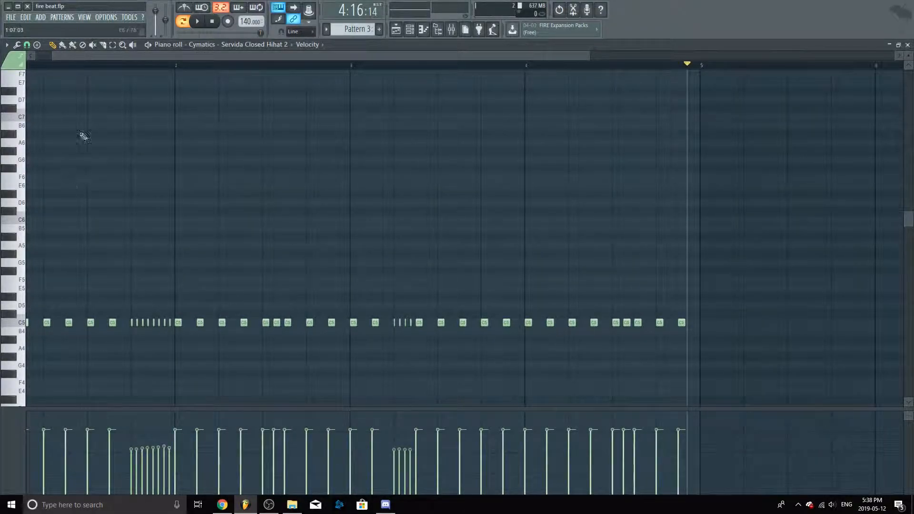
click(76, 60)
key(space)
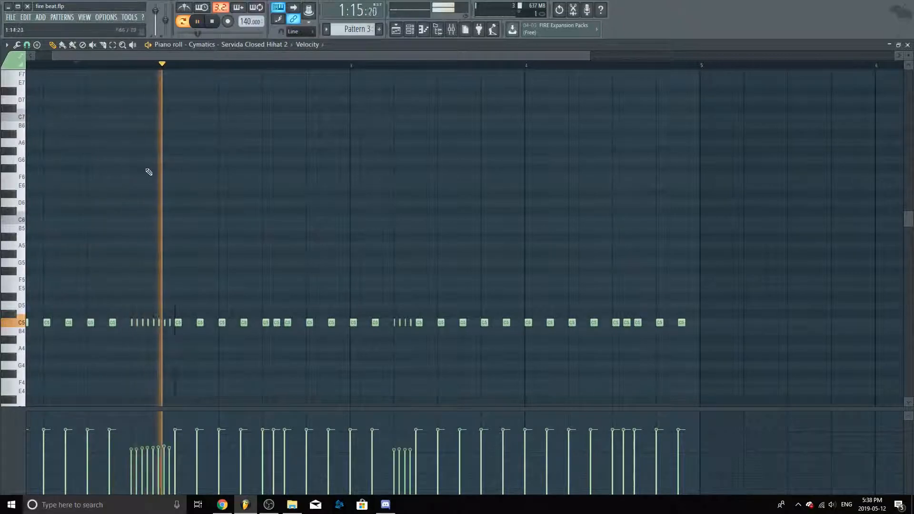
key(space)
- Place a Pattern 3 clip on playlist Track 2 at bar 53, under the Pattern 2 clip, and play from there
click(396, 30)
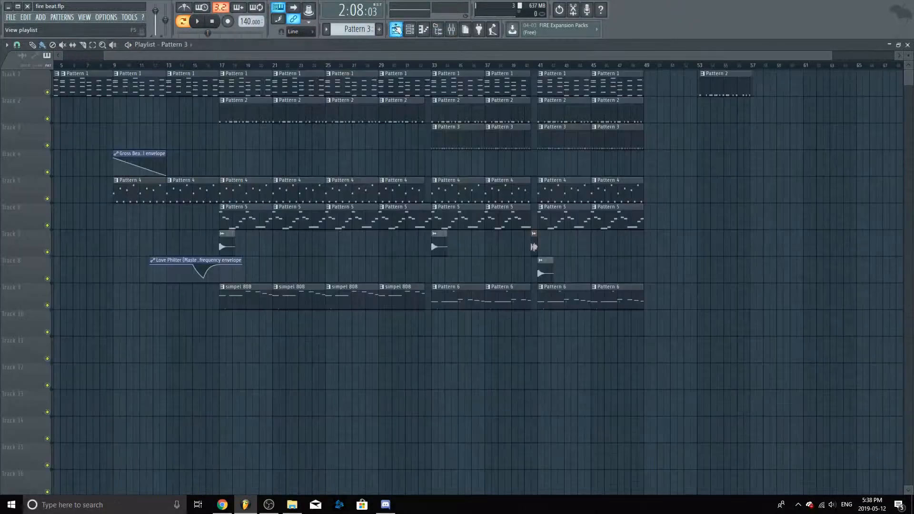
scroll(723, 120, up, 5)
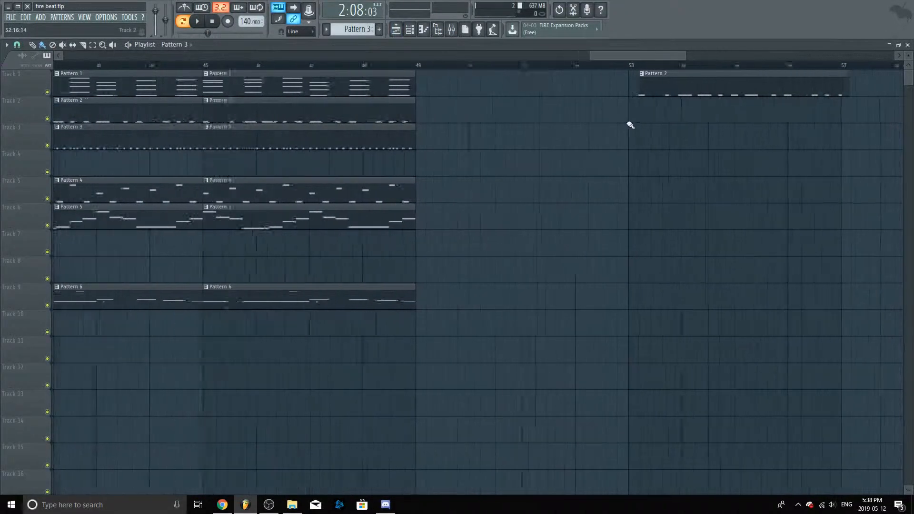
click(637, 115)
scroll(625, 84, down, 5)
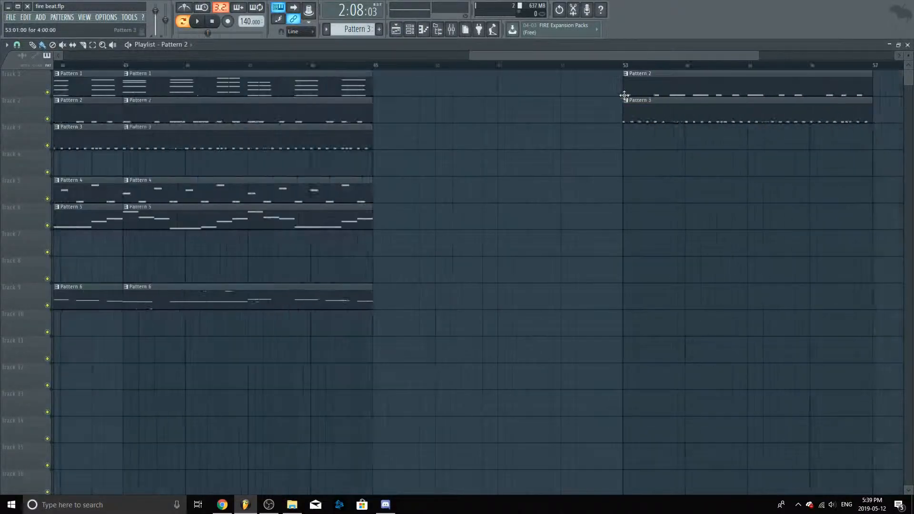
click(623, 66)
key(space)
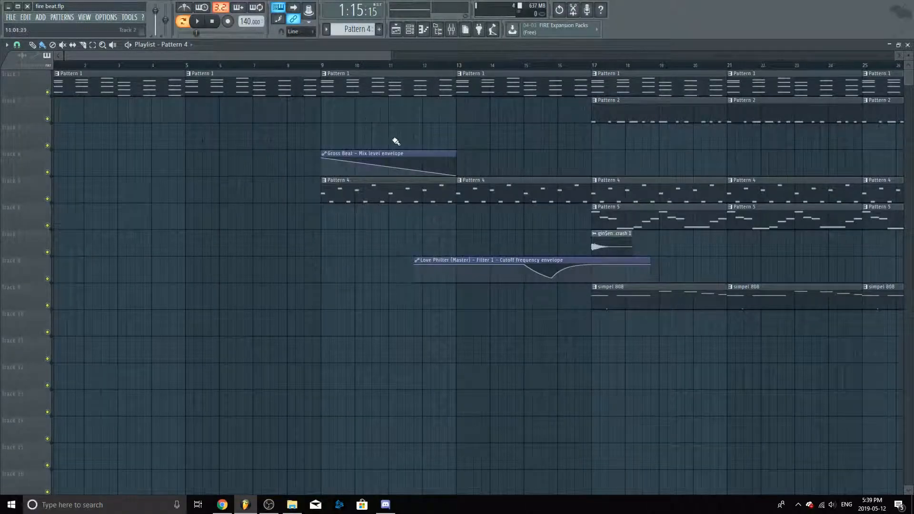
- Open Pattern 4's Space Rhodes melody in the piano roll and play it from bar 1
double_click(425, 200)
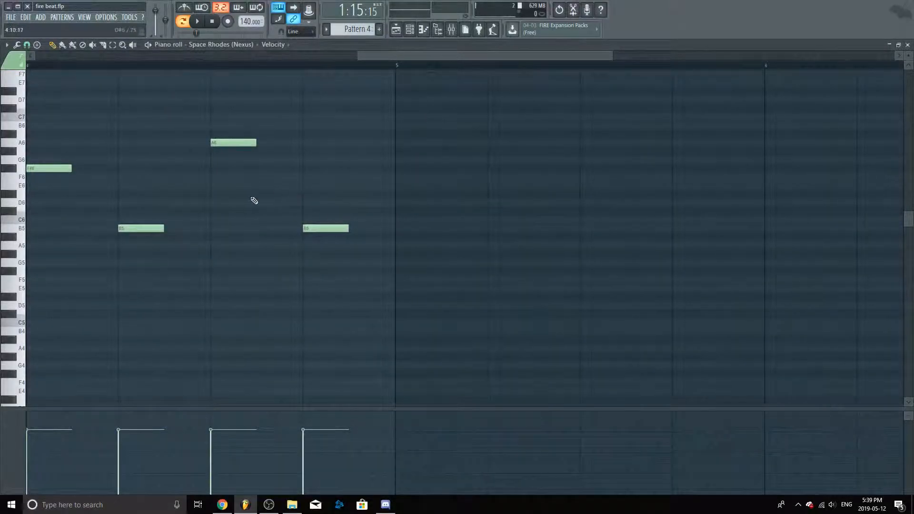
scroll(255, 201, down, 3)
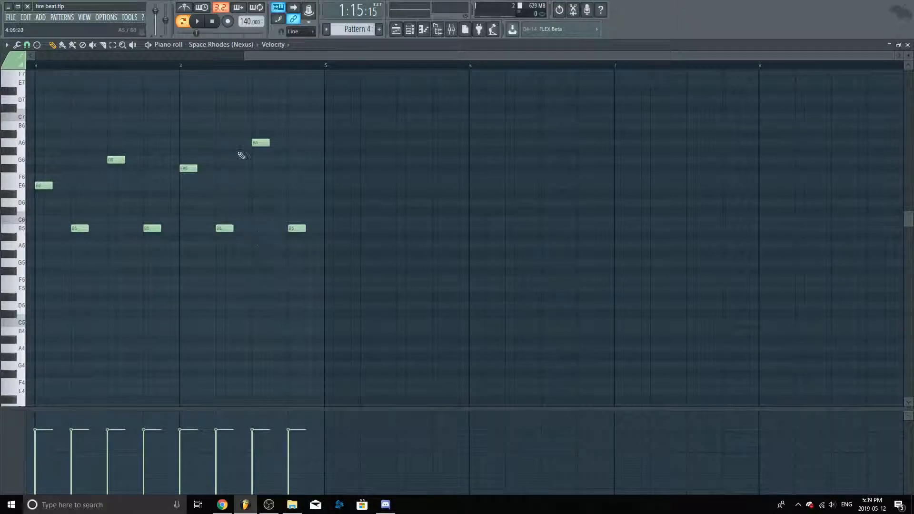
scroll(231, 114, down, 2)
click(183, 22)
click(183, 22)
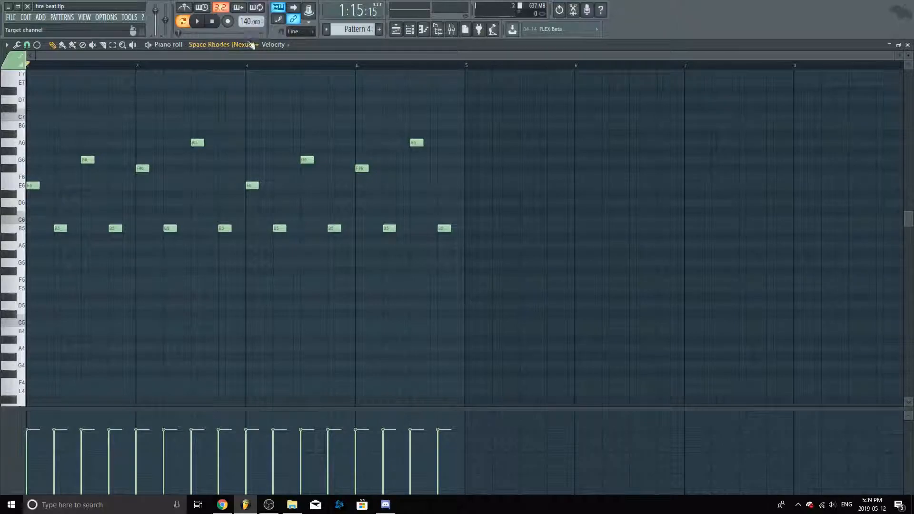
click(198, 21)
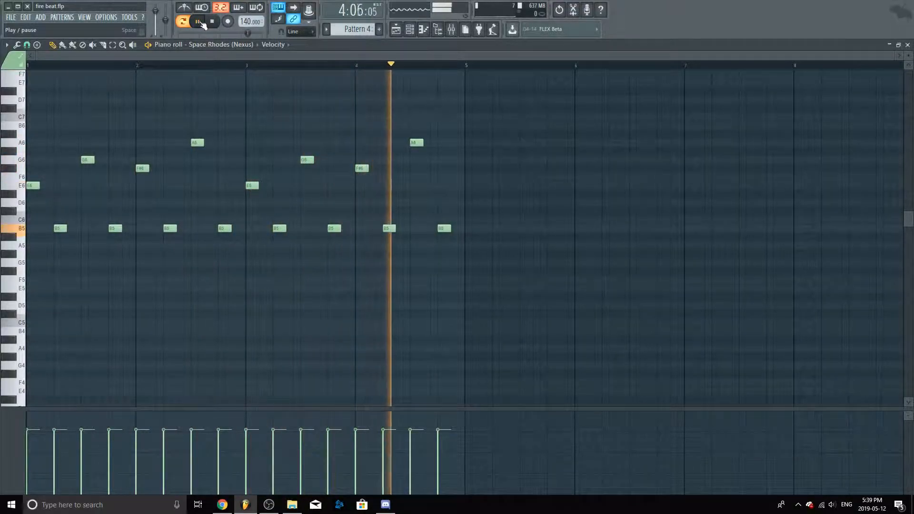
click(198, 21)
- View Pattern 5's Filtered Sine Pluck notes from the playlist, and reopen their piano roll from the channel rack
click(395, 30)
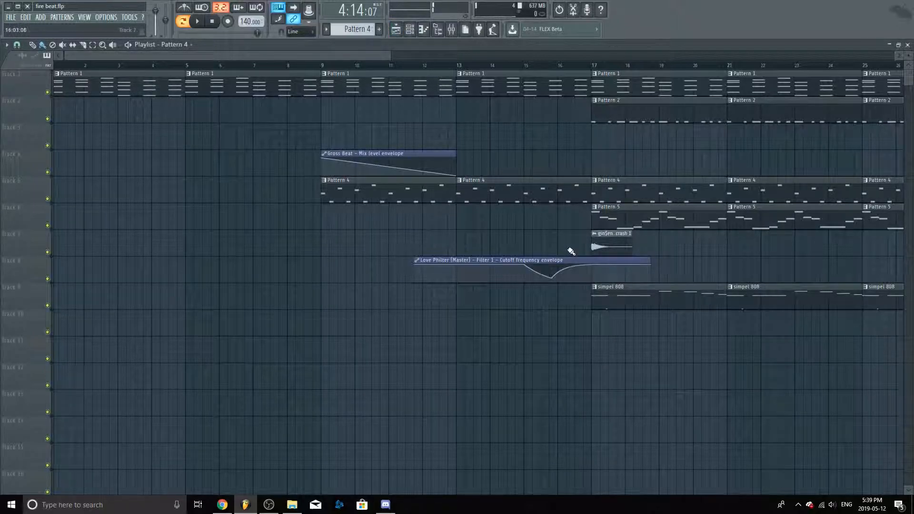
double_click(618, 223)
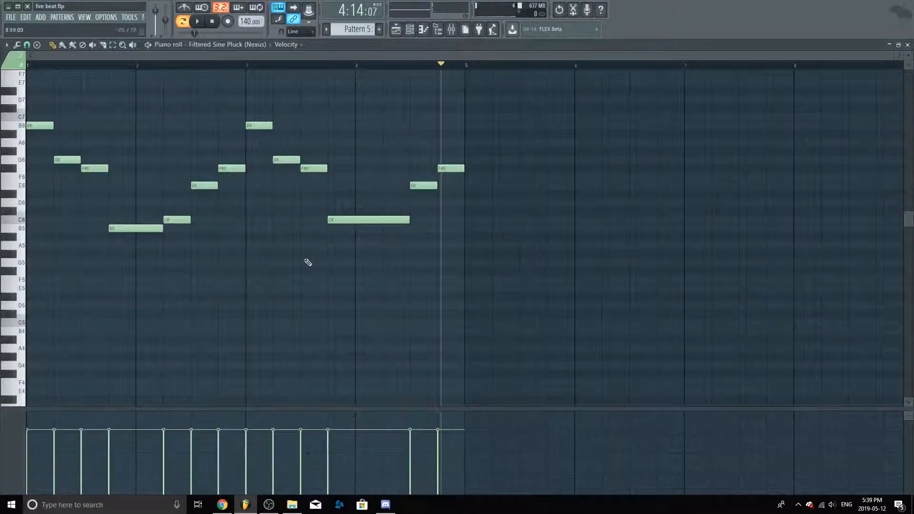
key(Escape)
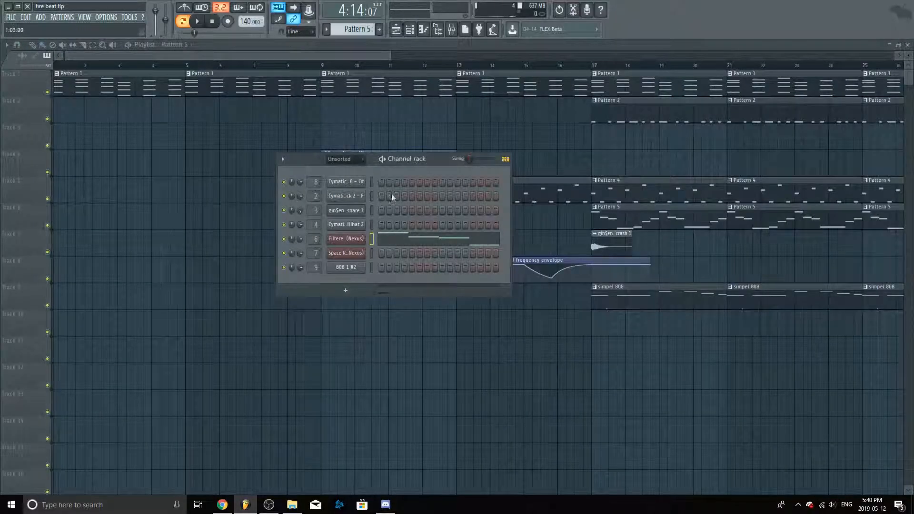
click(354, 241)
click(352, 242)
right_click(361, 240)
click(384, 239)
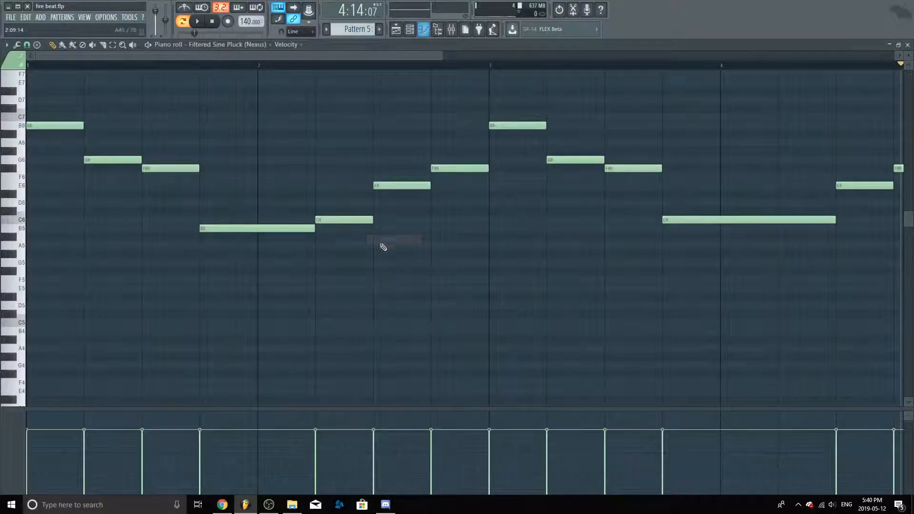
- Play Pattern 5's Filtered Sine Pluck melody with all four bars in view, and stop playback
key(space)
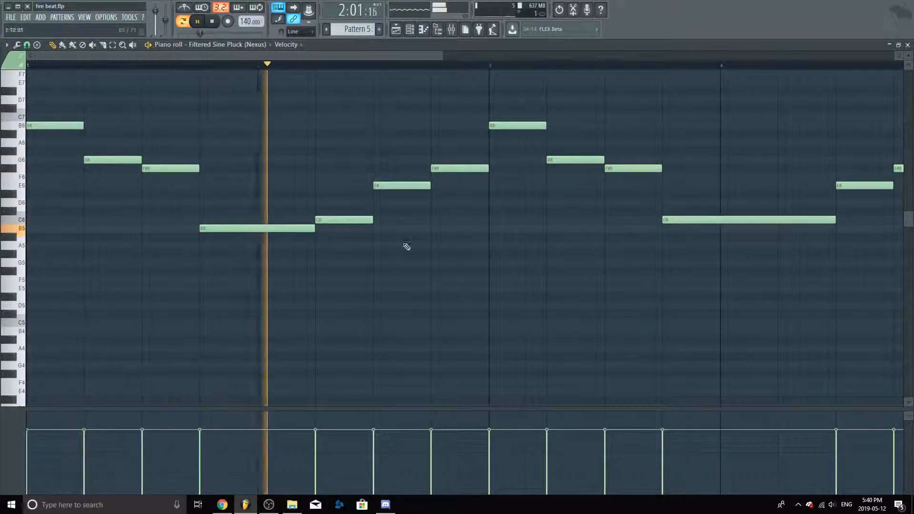
scroll(409, 247, down, 3)
scroll(429, 251, down, 2)
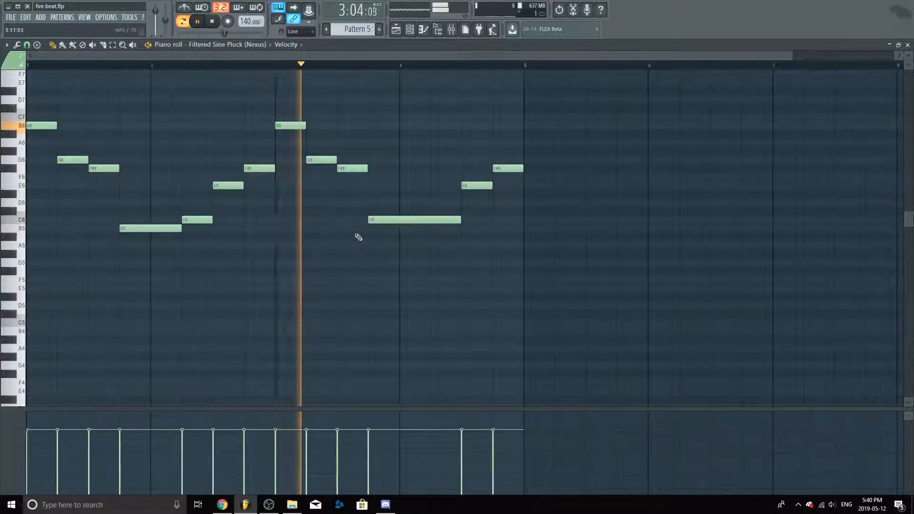
scroll(357, 240, up, 1)
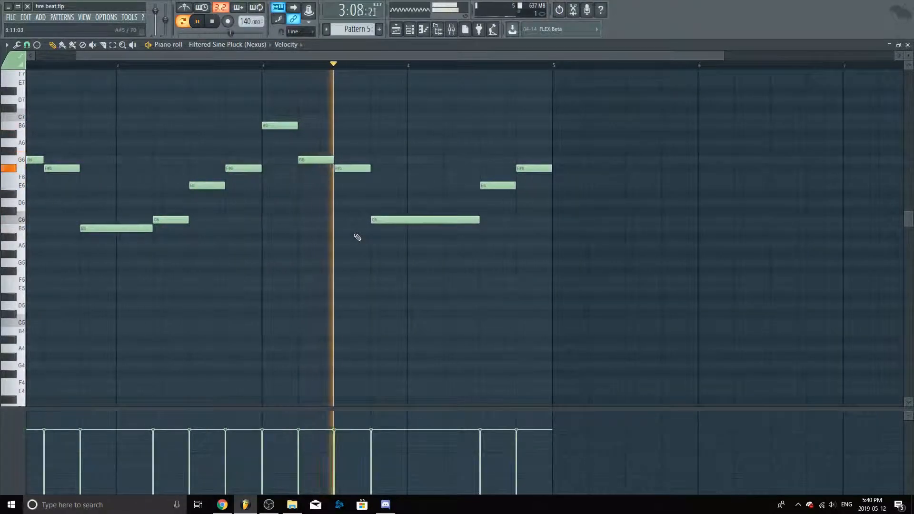
click(199, 22)
- View Pattern 6's Bangin 808 8 notes in the piano roll and play them from the start of bar 1
click(400, 30)
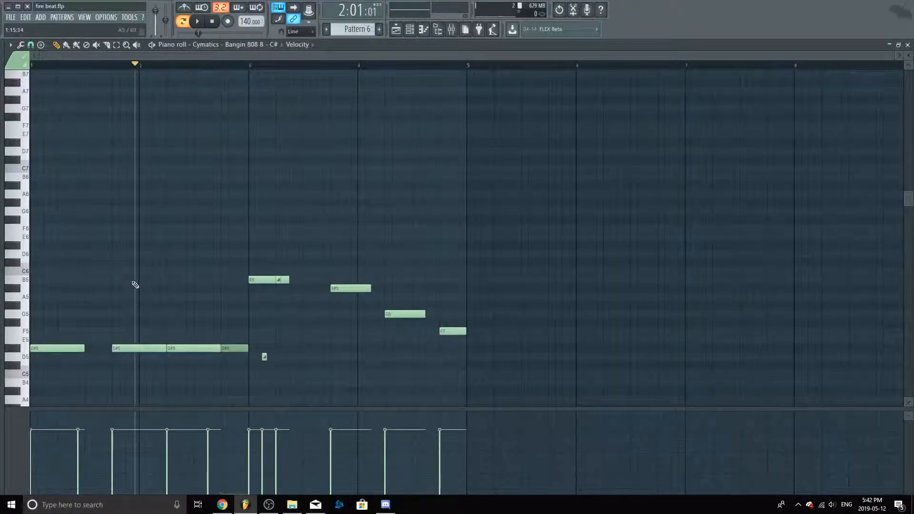
scroll(167, 277, down, 3)
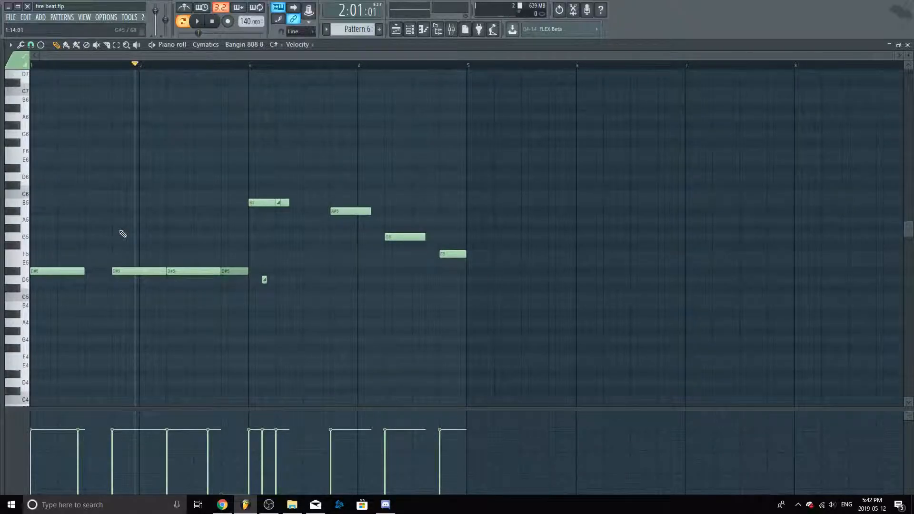
drag(111, 67, 16, 71)
key(space)
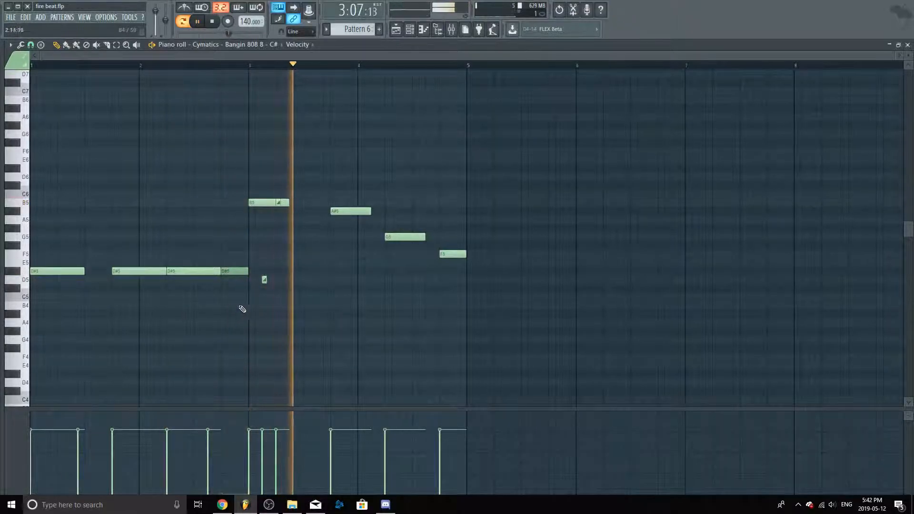
- Stop Pattern 6's 808 playback and examine the short D3 slide note at the end of the first 808 note
scroll(281, 314, up, 2)
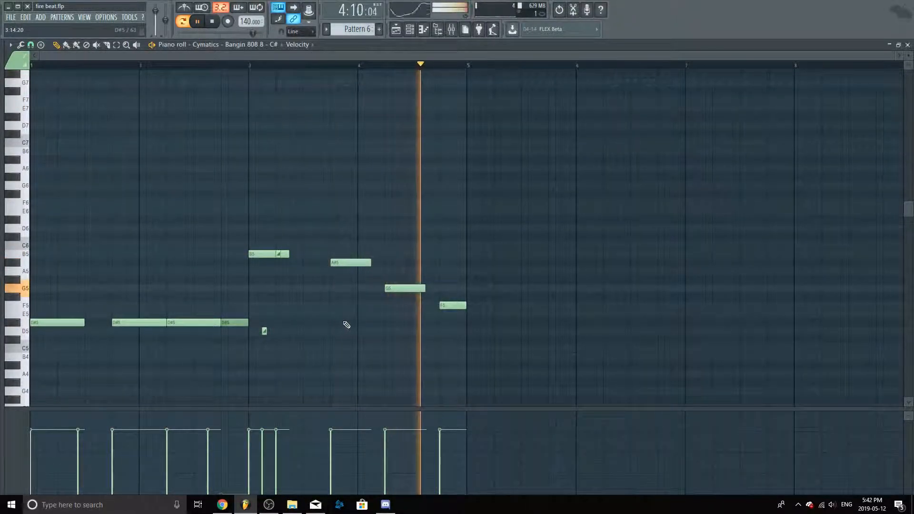
scroll(346, 325, up, 3)
key(space)
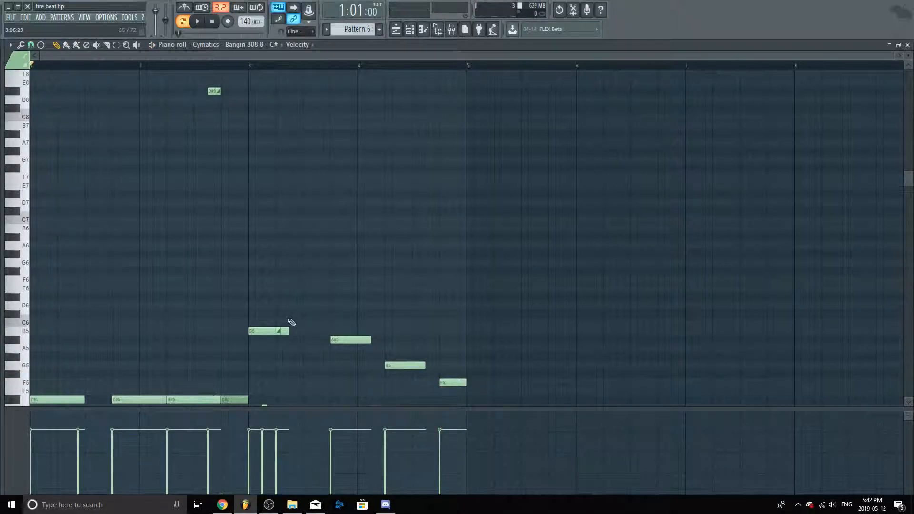
scroll(243, 321, down, 4)
click(57, 295)
scroll(95, 287, down, 6)
ctrl+scroll(69, 356, up, 1)
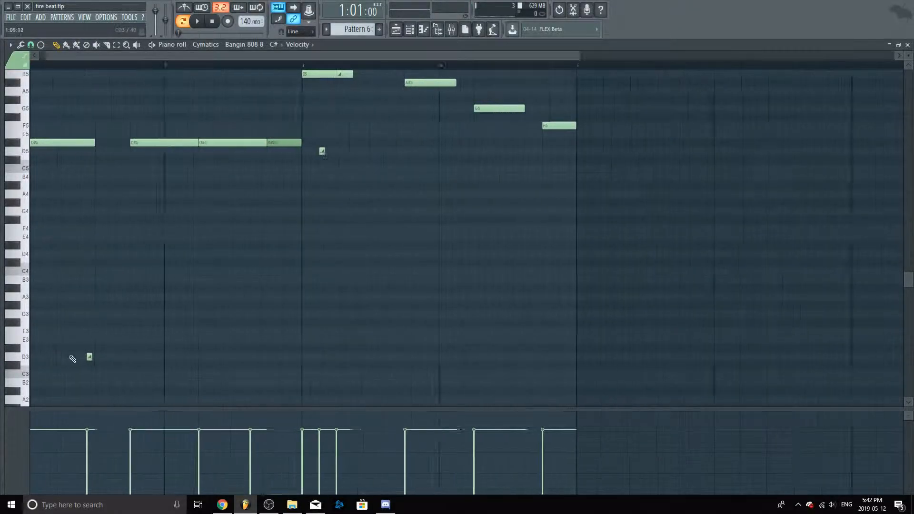
ctrl+scroll(68, 356, up, 2)
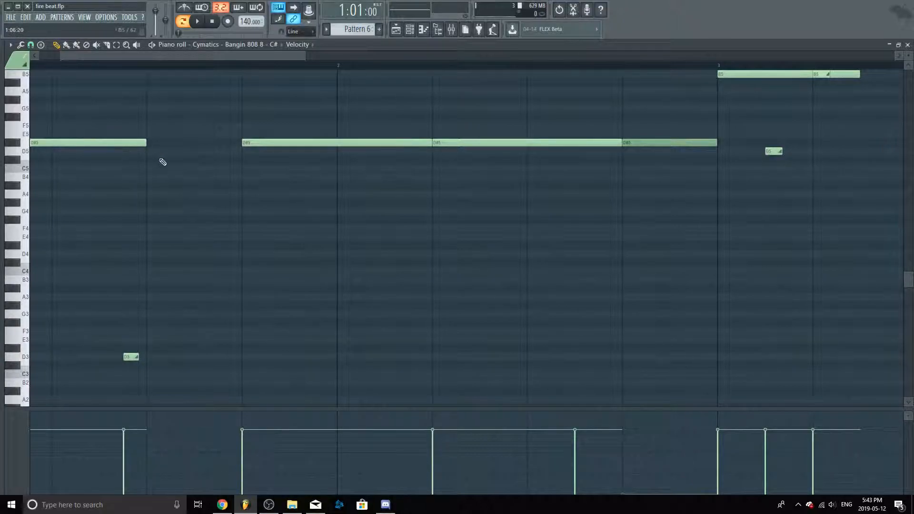
- Add an F#4 note at 1:06:00, enable slide in its note properties, and shorten it to 0:02:00
click(130, 355)
mouse_move(89, 211)
mouse_down()
mouse_move(39, 214)
mouse_move(85, 222)
mouse_up()
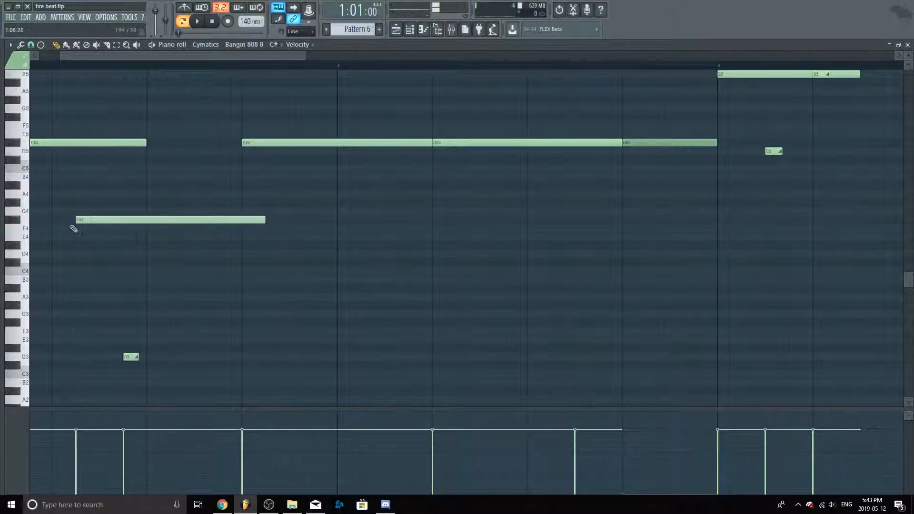
double_click(150, 220)
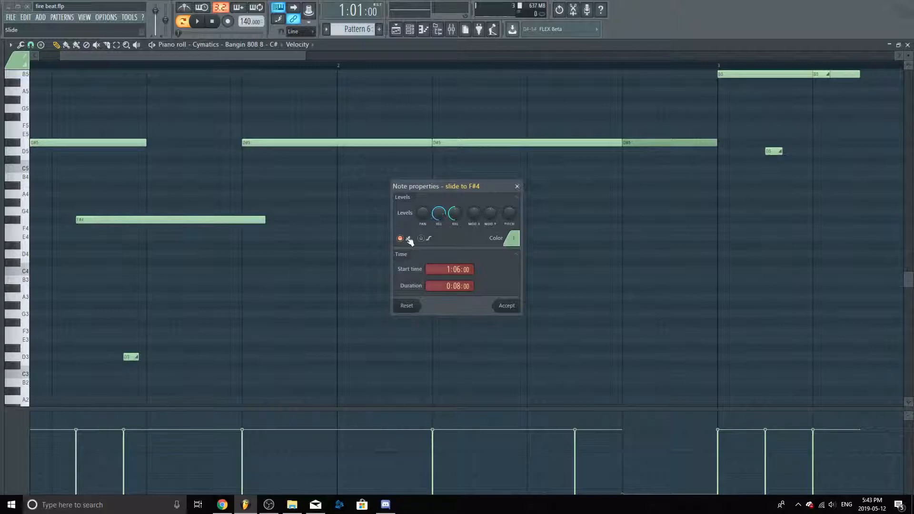
click(508, 307)
drag(266, 220, 119, 221)
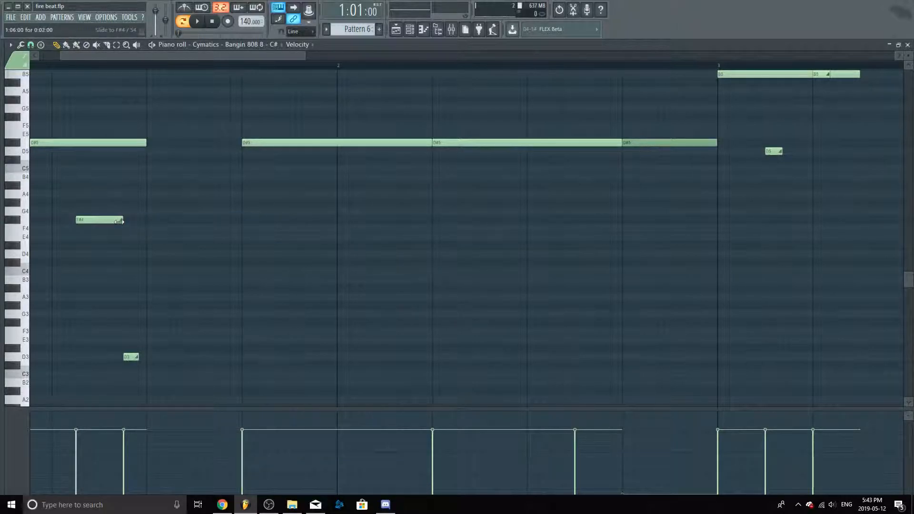
- Try the F#4 slide note at different lengths under the first D#5 note, and delete it
scroll(120, 226, down, 4)
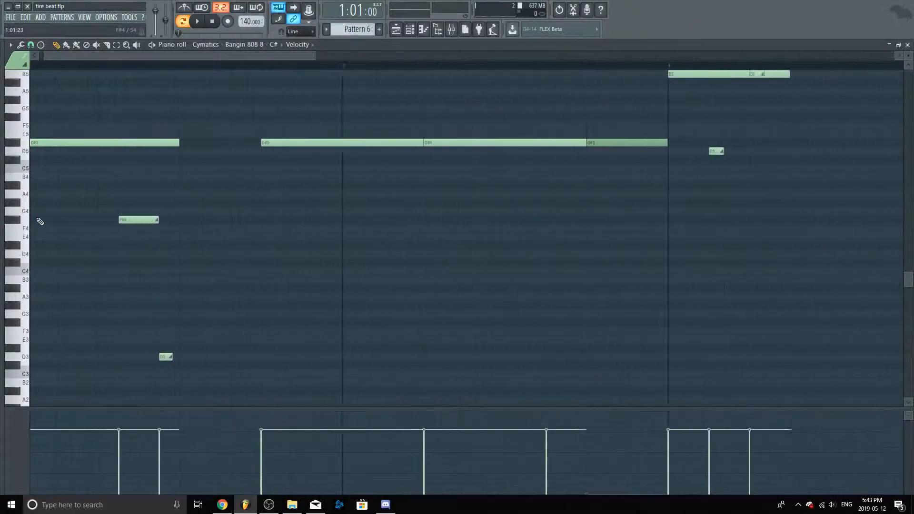
drag(110, 220, 153, 223)
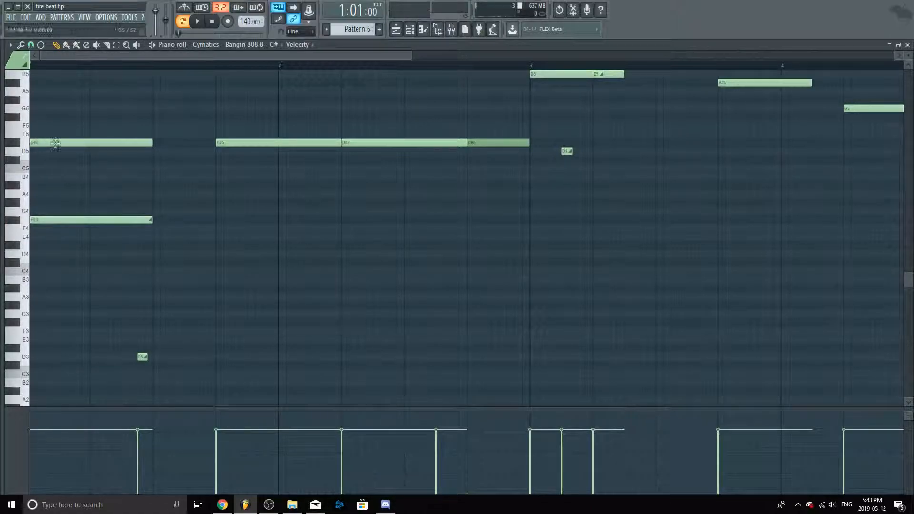
drag(100, 220, 153, 221)
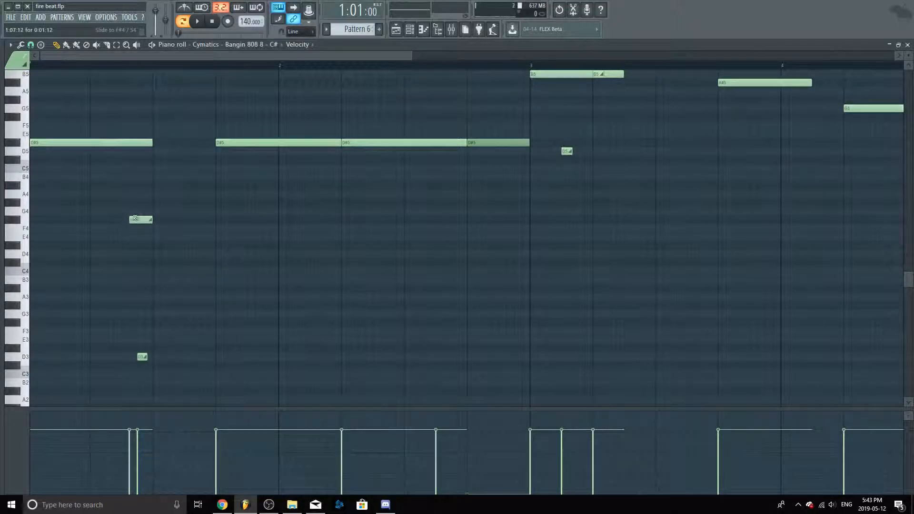
right_click(145, 220)
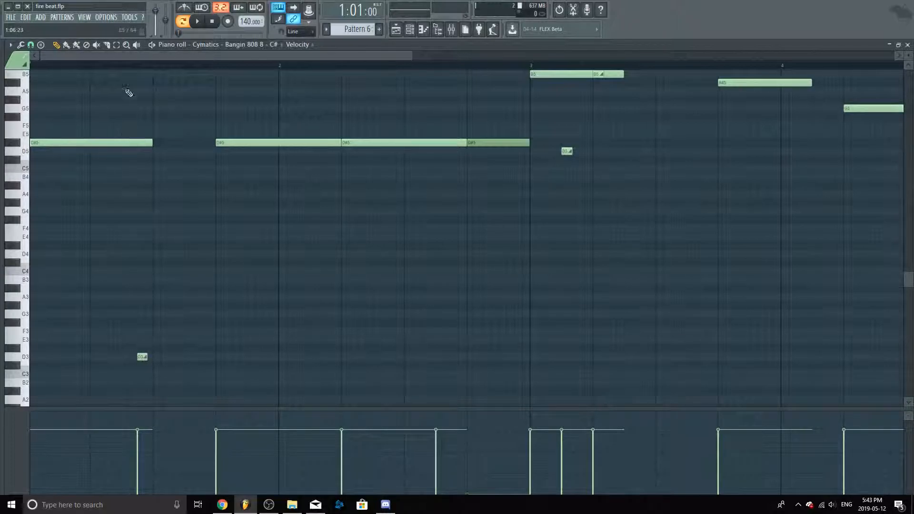
- Play the 808 pattern from bar 1, stop it, and examine the high D#8 slide note in bar 2
key(space)
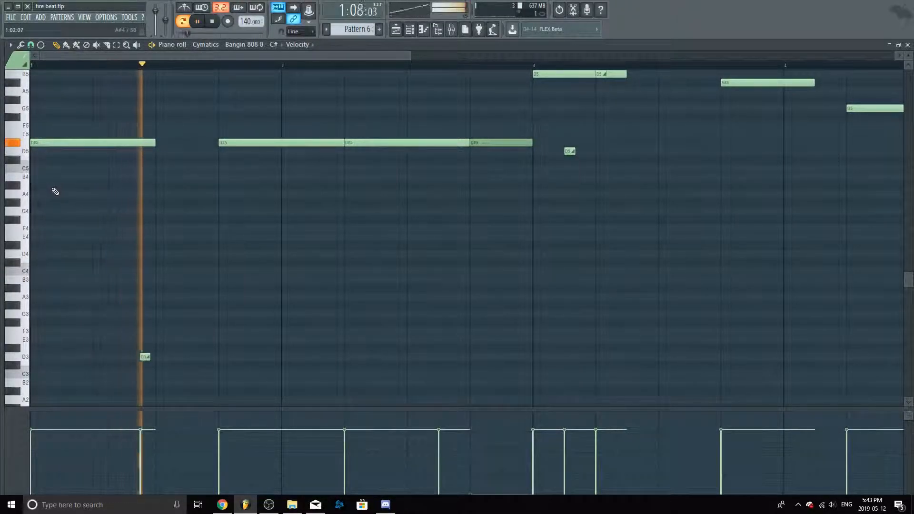
scroll(355, 248, up, 5)
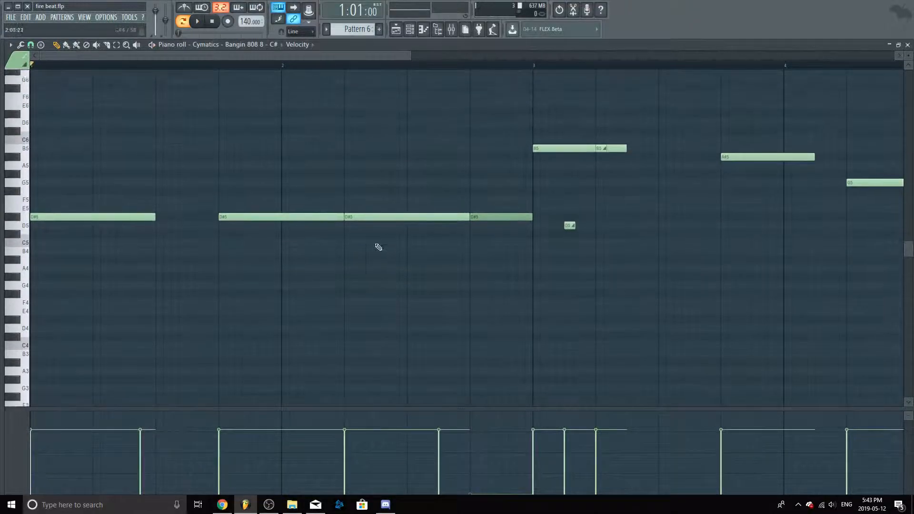
scroll(453, 267, down, 1)
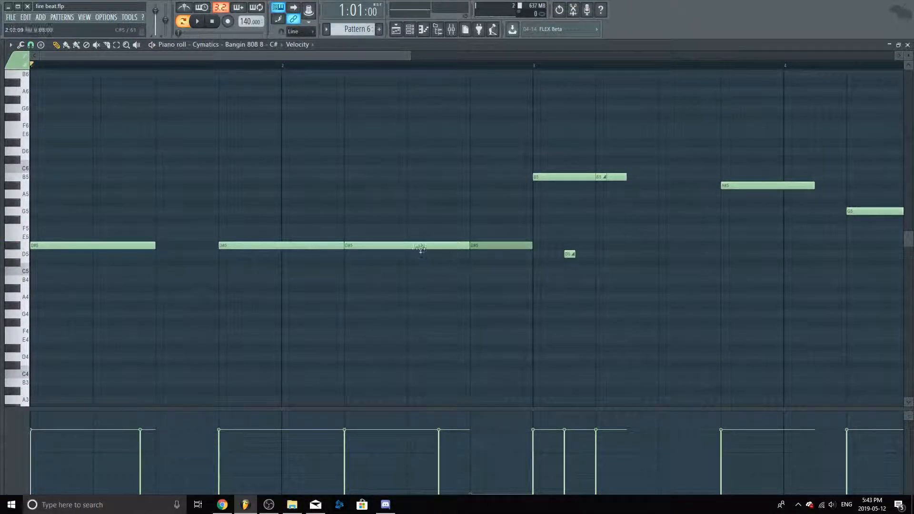
scroll(426, 214, up, 8)
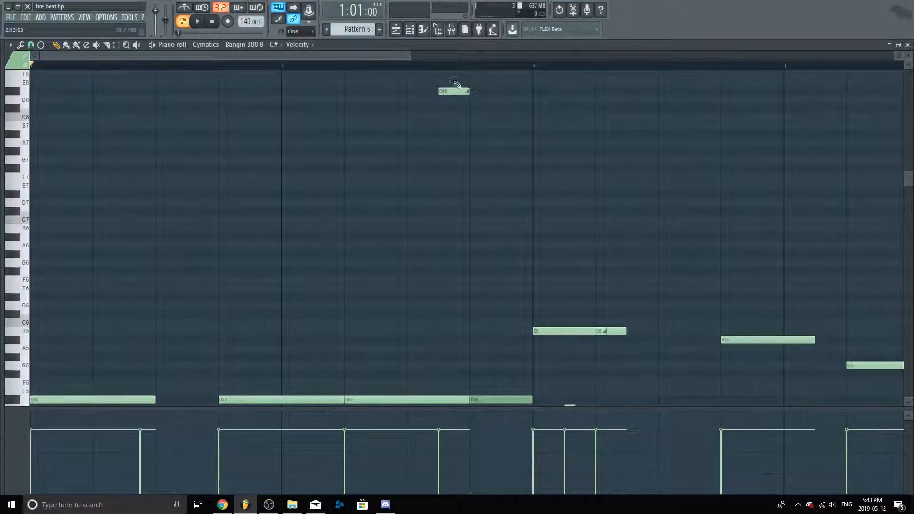
scroll(456, 108, down, 4)
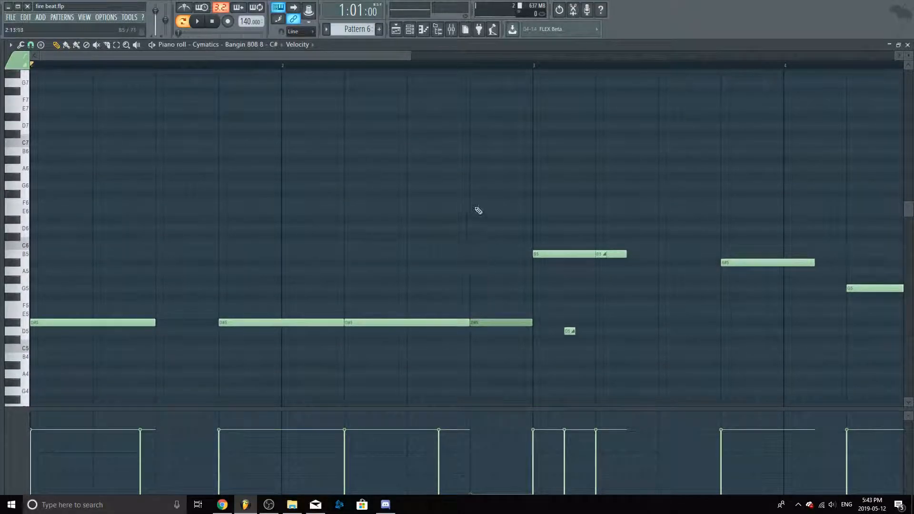
scroll(466, 322, down, 3)
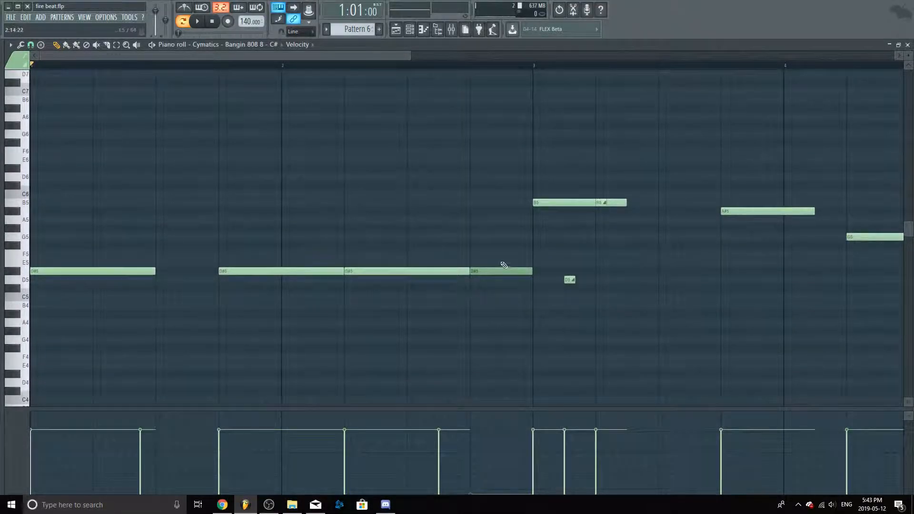
- Try a B4 note near the end of bar 2 with lowered velocity, and delete it
drag(490, 289, 549, 308)
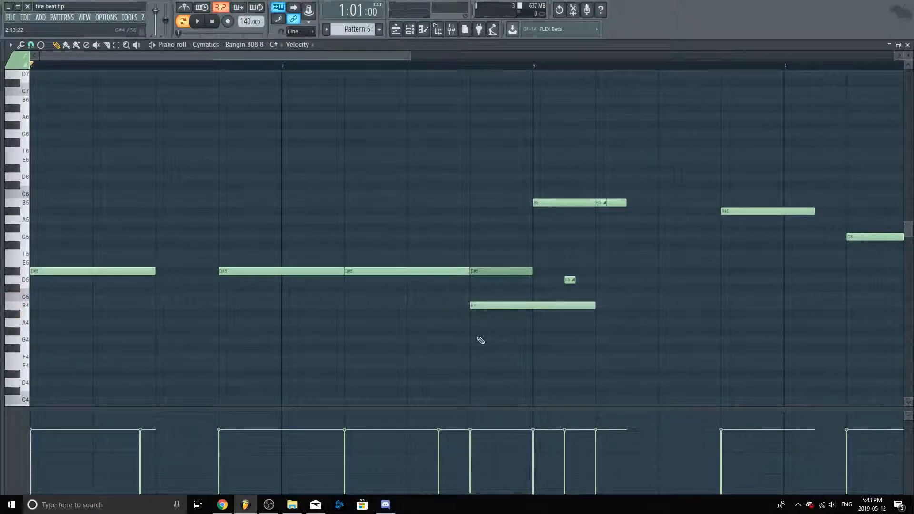
drag(475, 433, 481, 509)
right_click(500, 307)
- Play the 808 notes from the start of bar 2 into bar 3, and stop playback
scroll(484, 302, up, 3)
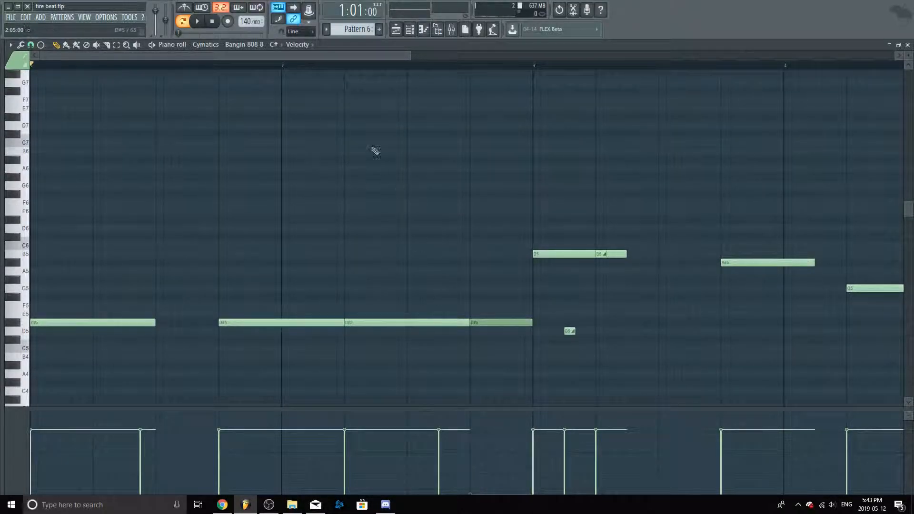
click(287, 67)
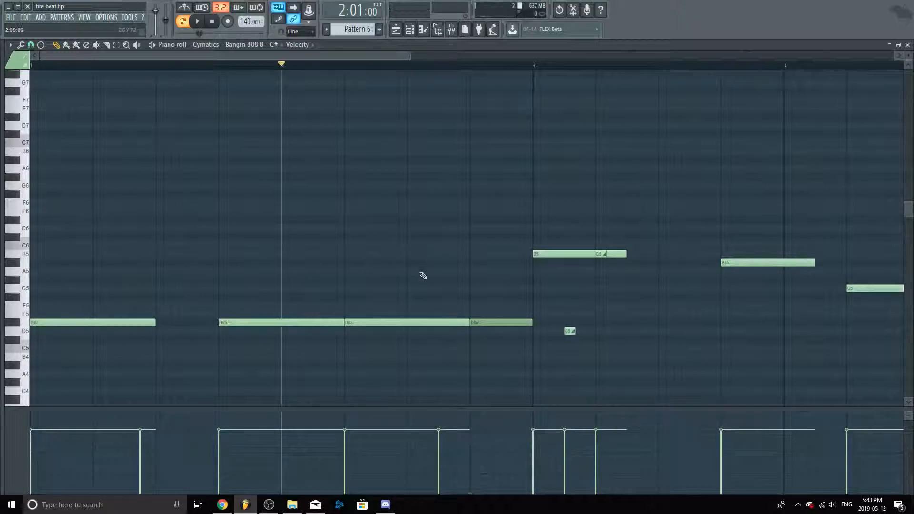
key(space)
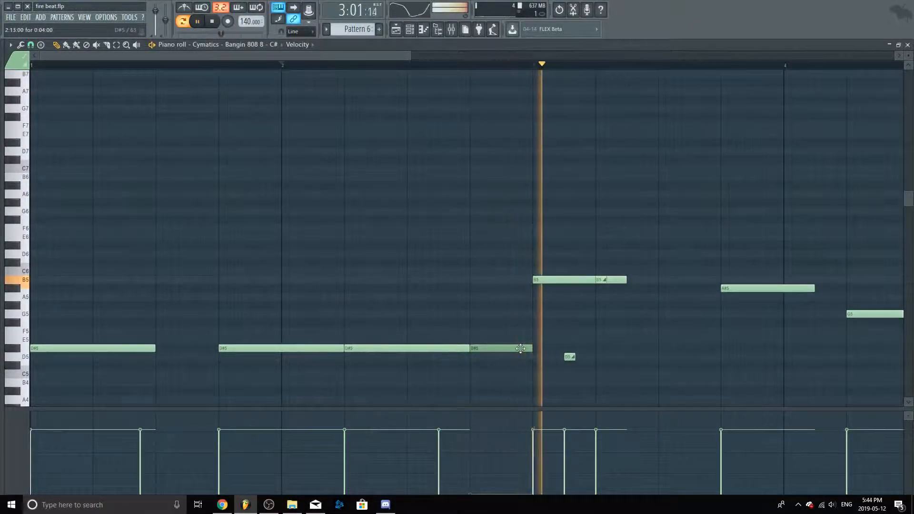
key(space)
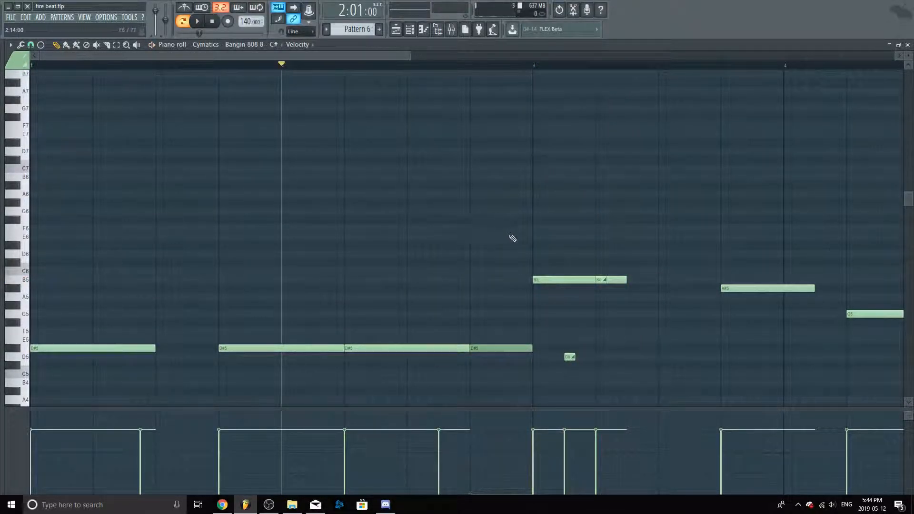
- Play the 808 notes from the start of bar 3, stop playback, and examine the notes through bar 4
scroll(577, 260, down, 1)
scroll(598, 287, down, 2)
scroll(425, 288, up, 3)
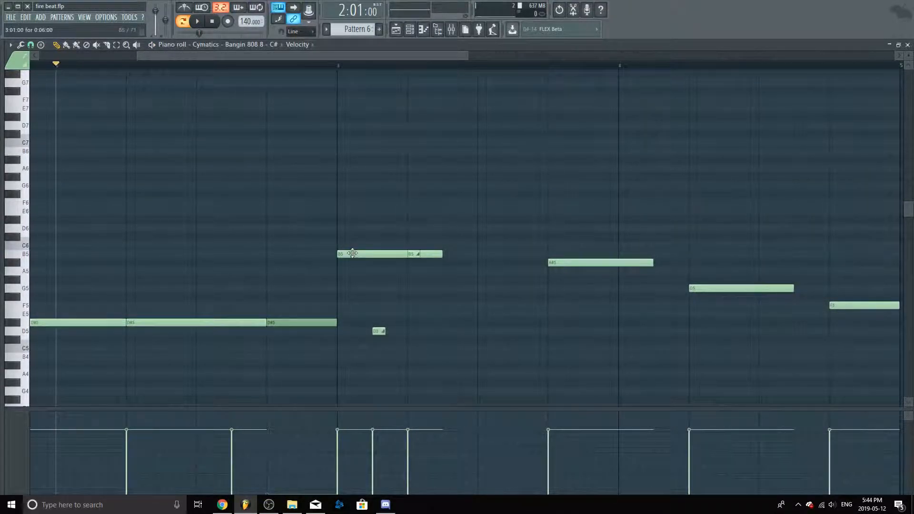
click(339, 67)
key(space)
key(space)
scroll(480, 248, down, 3)
scroll(388, 260, up, 3)
scroll(392, 194, up, 3)
scroll(452, 292, down, 2)
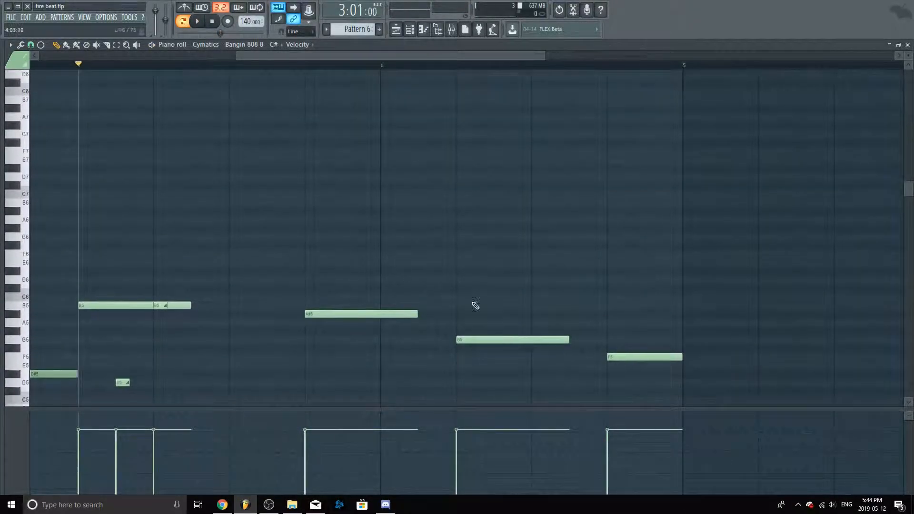
- View the gin$eng crash 1 clip's sampler settings from the playlist, and examine the arrangement from bar 33 to bar 49
click(396, 29)
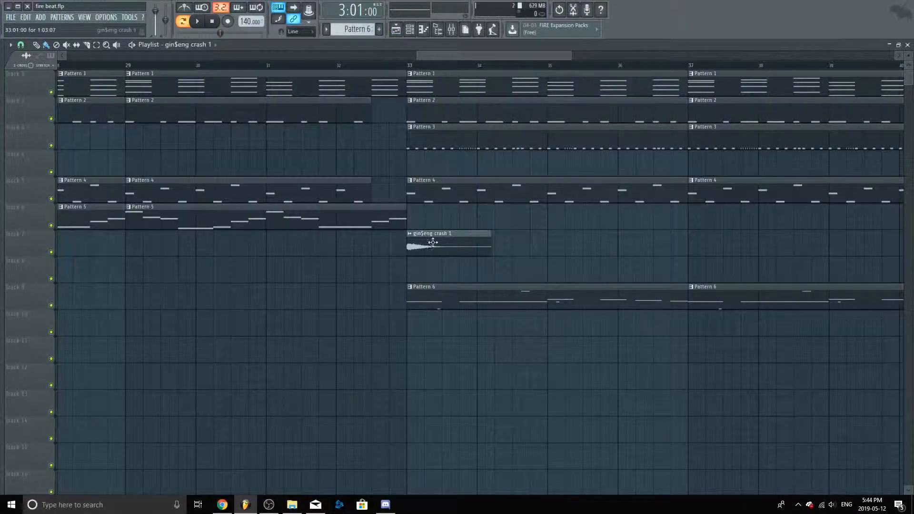
scroll(438, 246, down, 4)
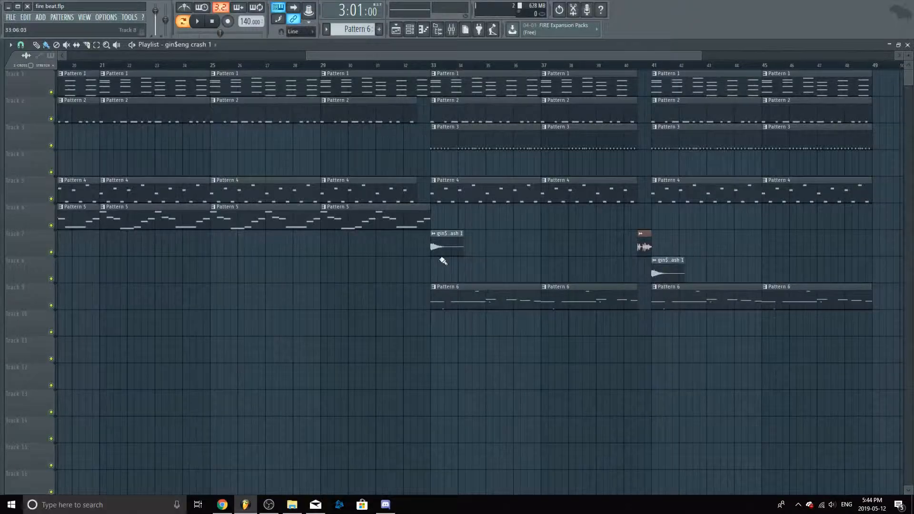
scroll(444, 261, up, 4)
double_click(445, 247)
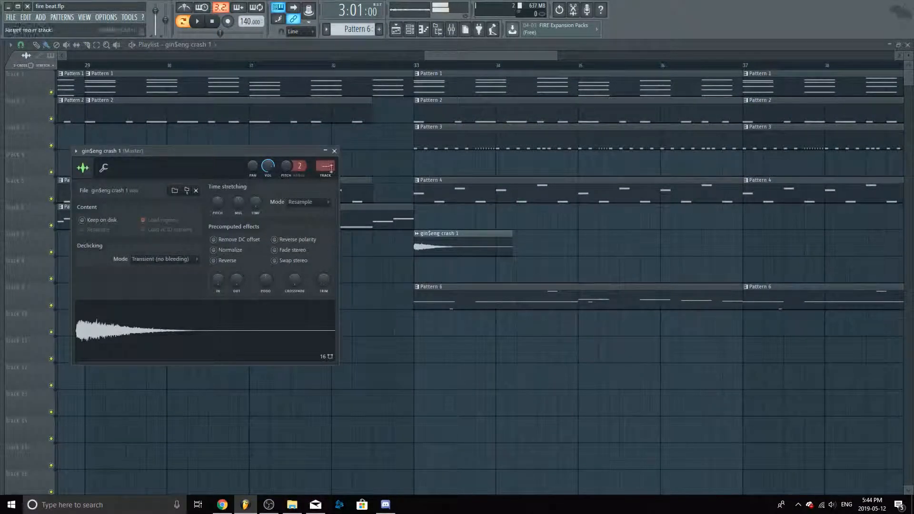
click(335, 152)
scroll(625, 247, down, 5)
scroll(580, 256, up, 7)
scroll(657, 248, down, 5)
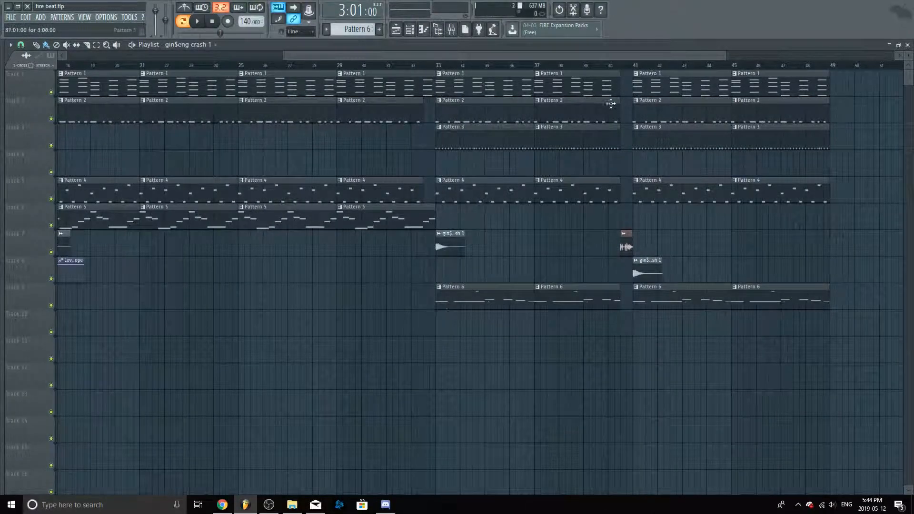
scroll(611, 100, up, 3)
scroll(662, 216, up, 3)
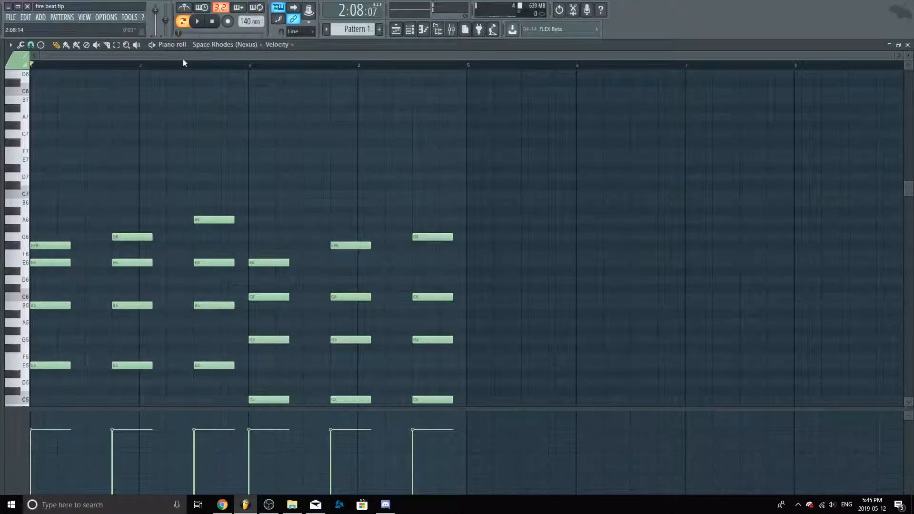
- Play Pattern 1's Space Rhodes chords from bar 1, pause in bar 4, and return to the playlist
click(199, 24)
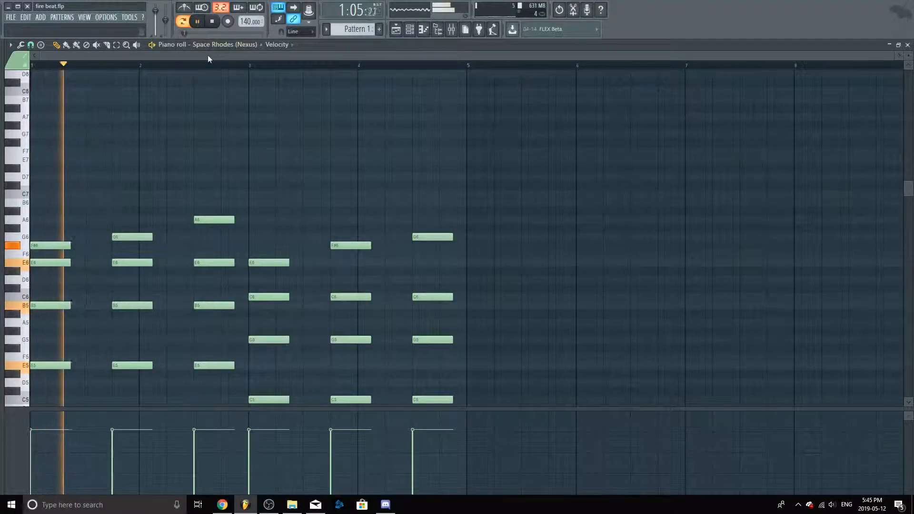
click(198, 22)
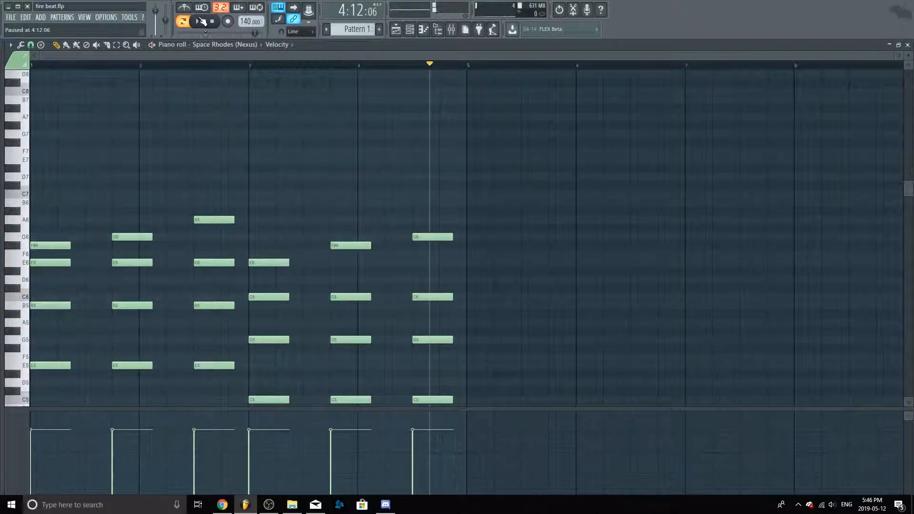
click(423, 29)
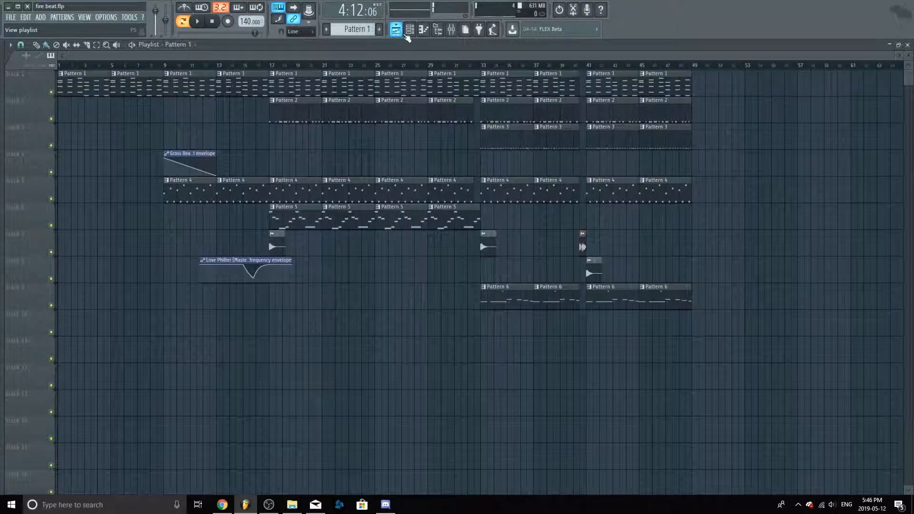
- Open the mixer with the channel rack, and show the Space Rhodes channel's mixer track 7
click(452, 29)
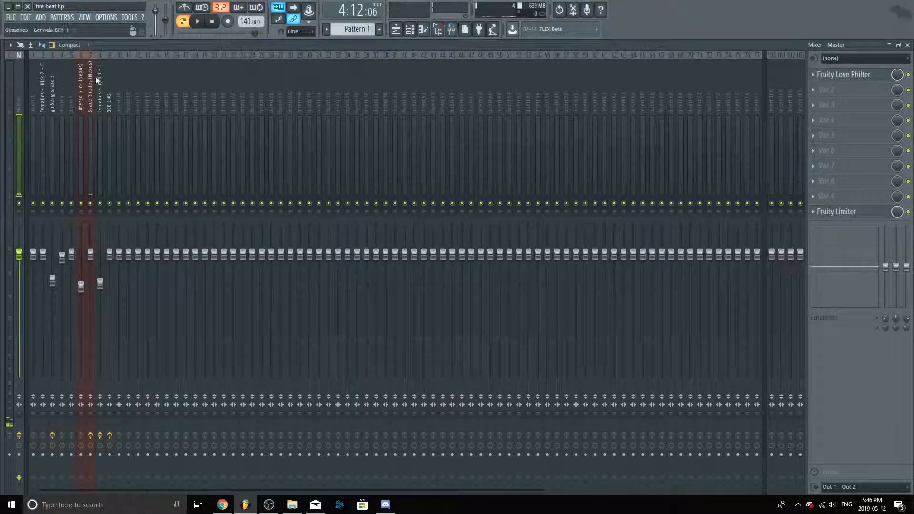
click(410, 29)
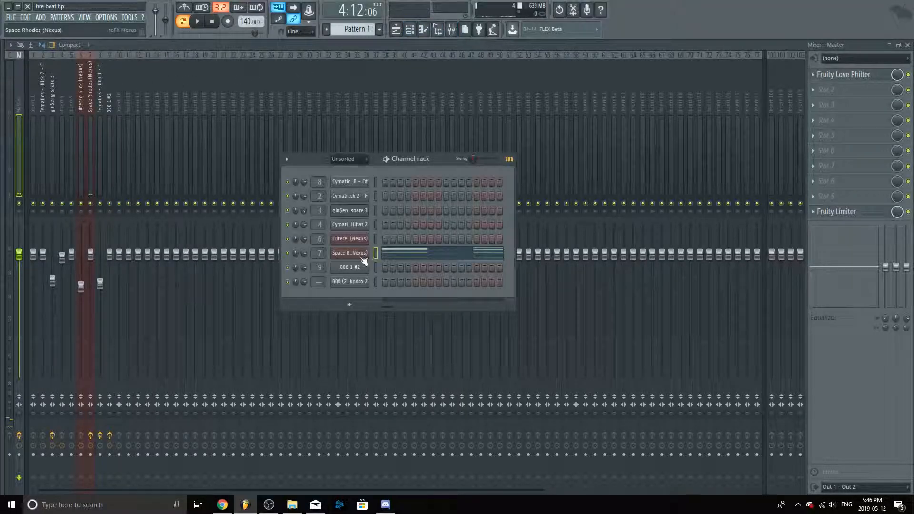
click(361, 257)
click(361, 257)
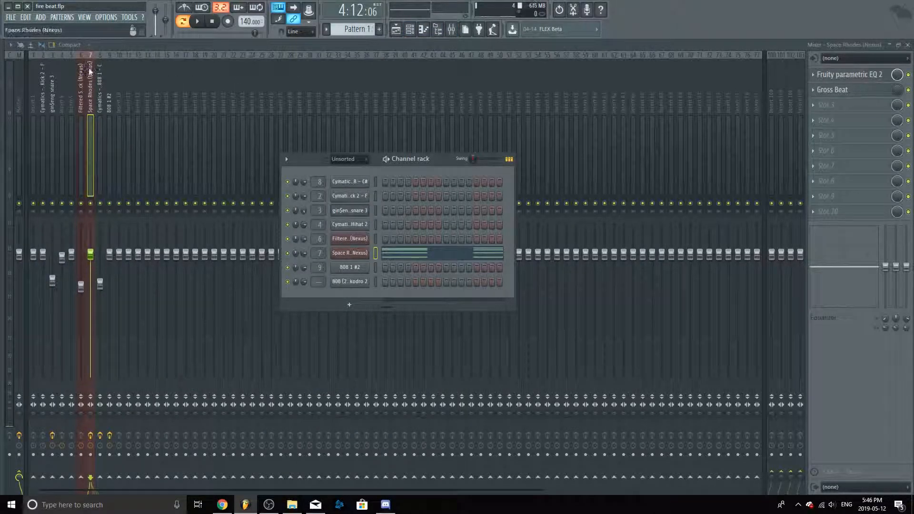
- Compare the Filtered Sine Pluck and Space Rhodes mixer tracks, and open Gross Beat on Space Rhodes with its mix level raised to full
click(83, 73)
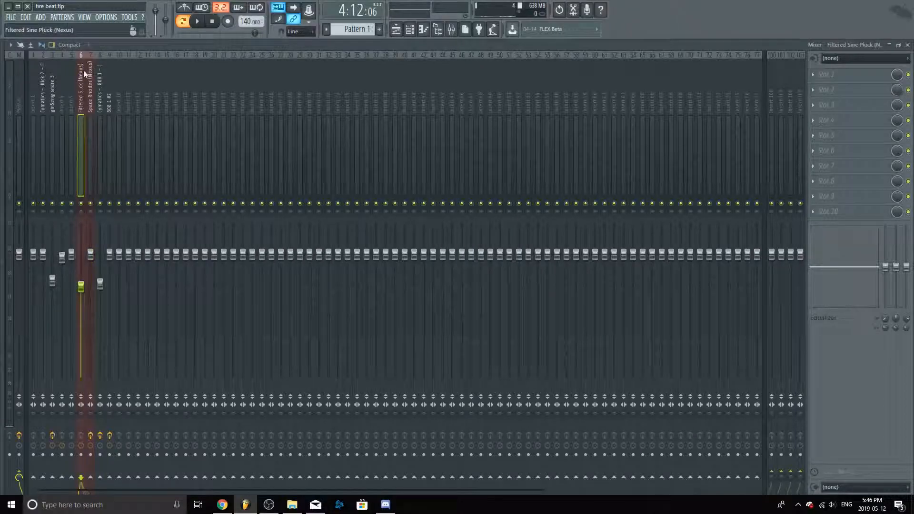
click(90, 100)
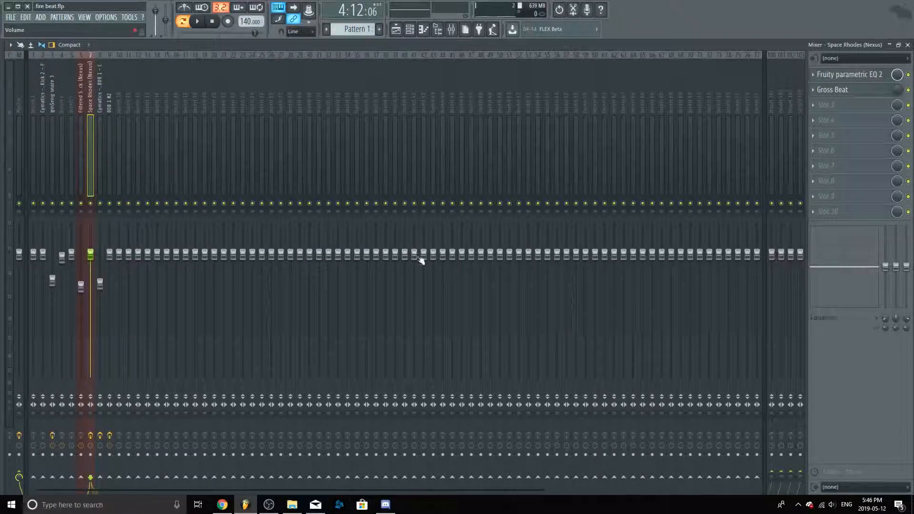
click(855, 90)
drag(301, 103, 449, 94)
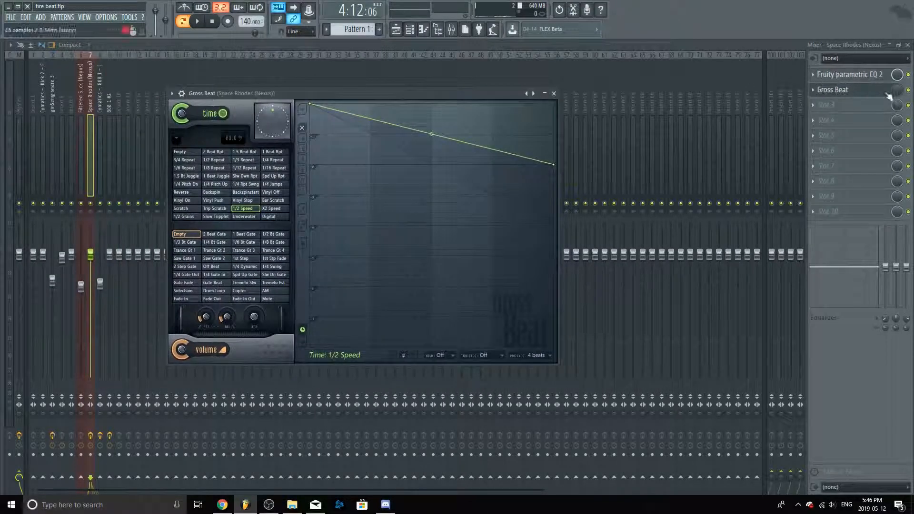
click(875, 92)
click(866, 91)
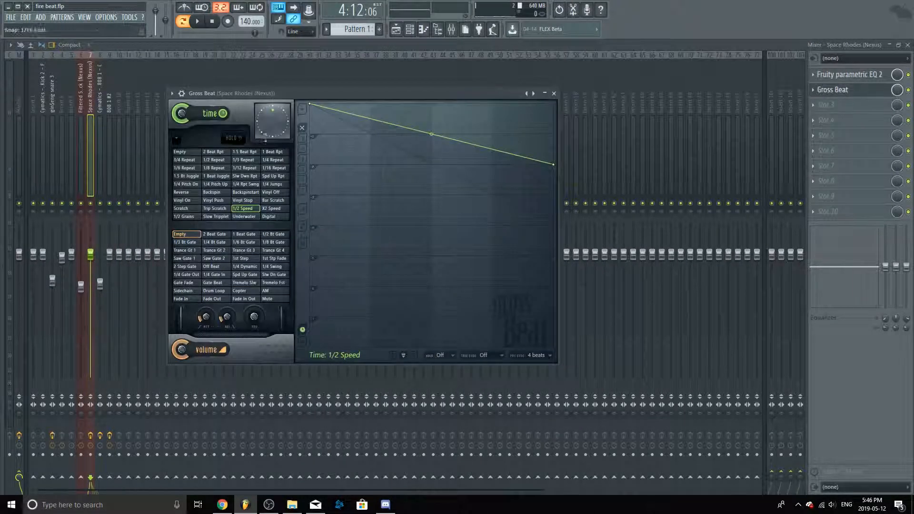
- Load the Momentary preset in Gross Beat, choose the 1/2 Speed time effect, and close the plugin
click(172, 93)
mouse_move(204, 121)
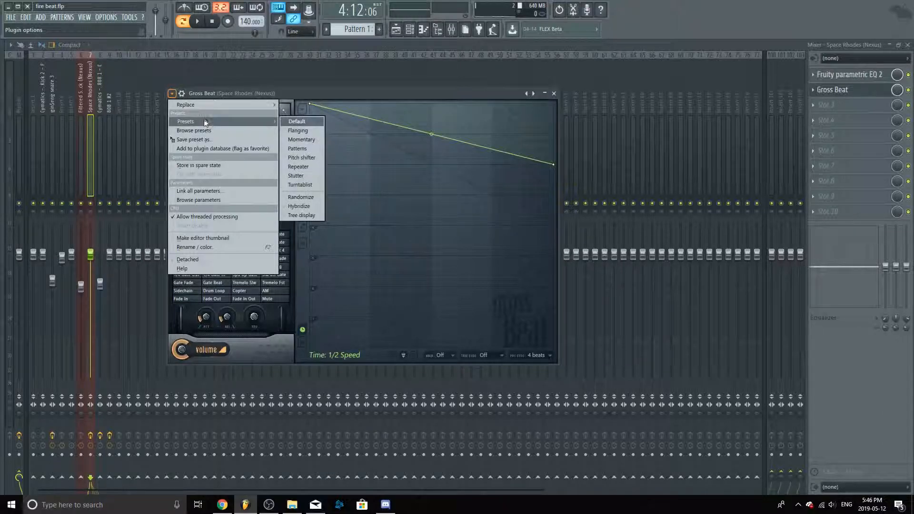
click(311, 141)
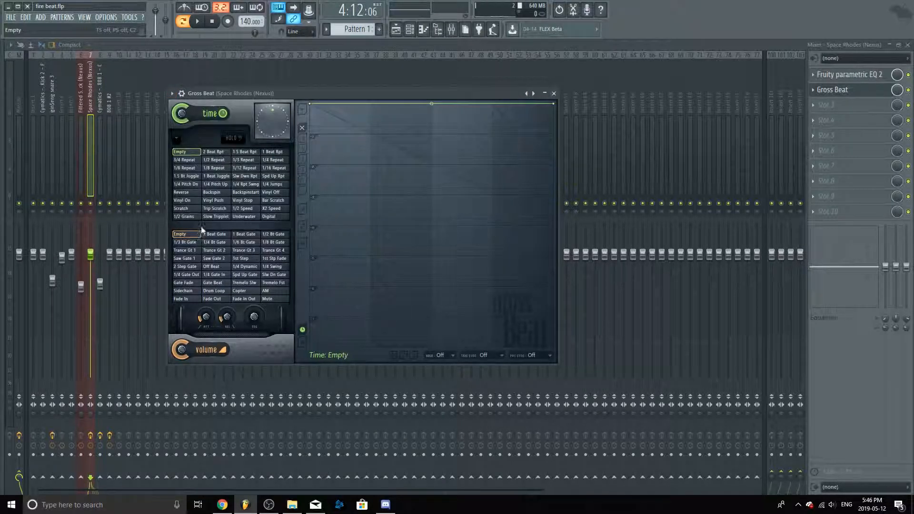
click(244, 209)
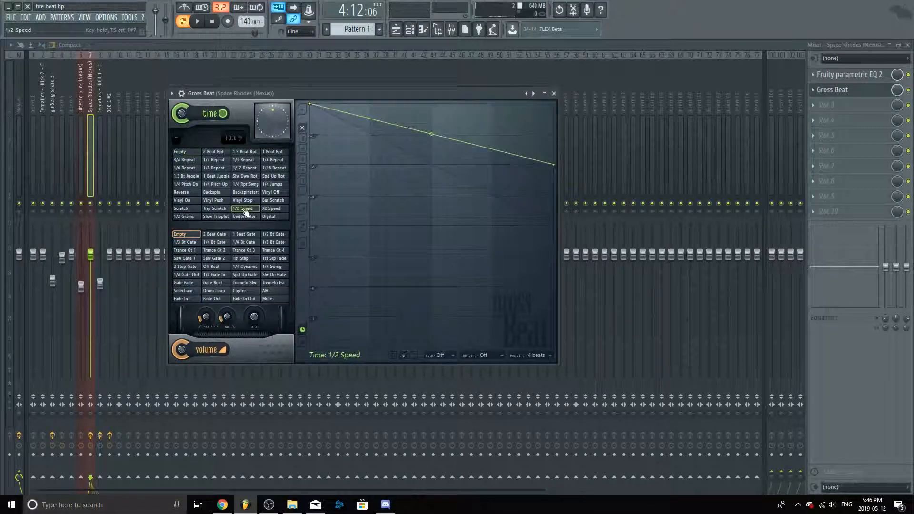
key(Escape)
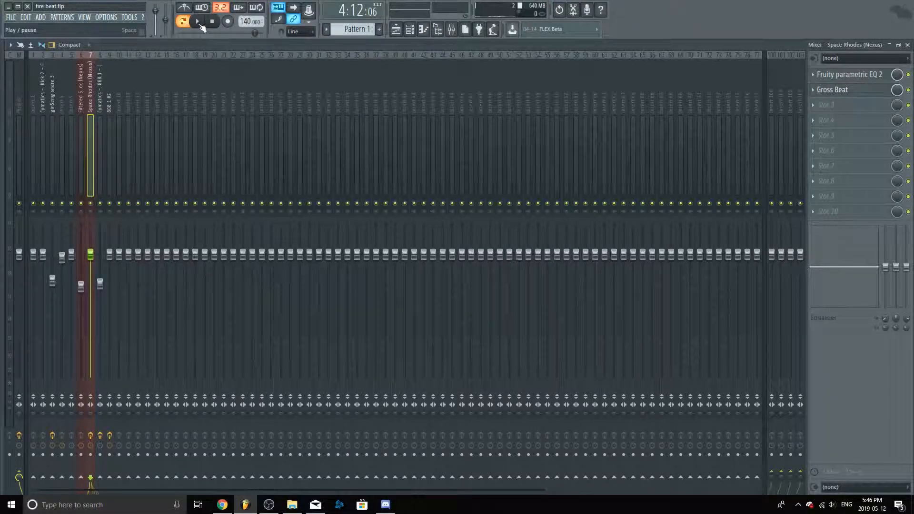
- Play Pattern 1 and open the Space Rhodes channel's piano roll from the channel rack over the playlist
click(397, 30)
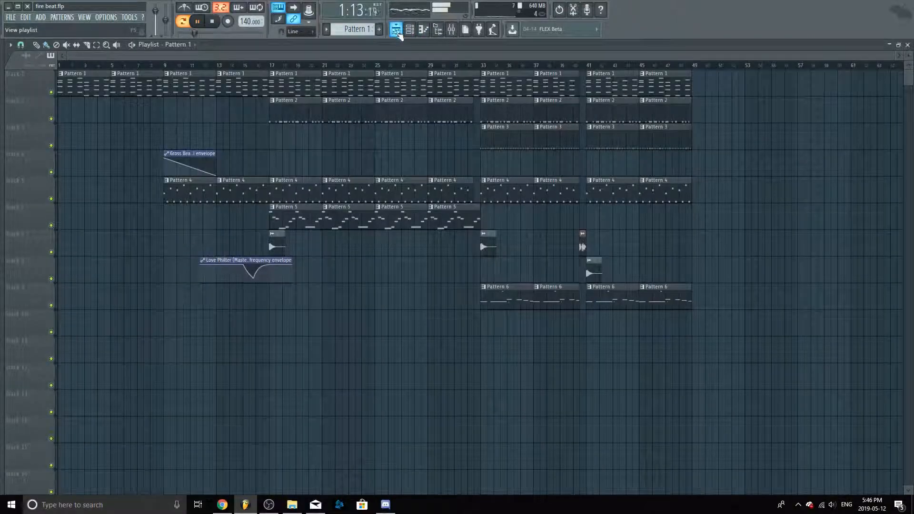
click(409, 29)
click(356, 252)
click(365, 253)
right_click(367, 257)
key(Escape)
right_click(367, 254)
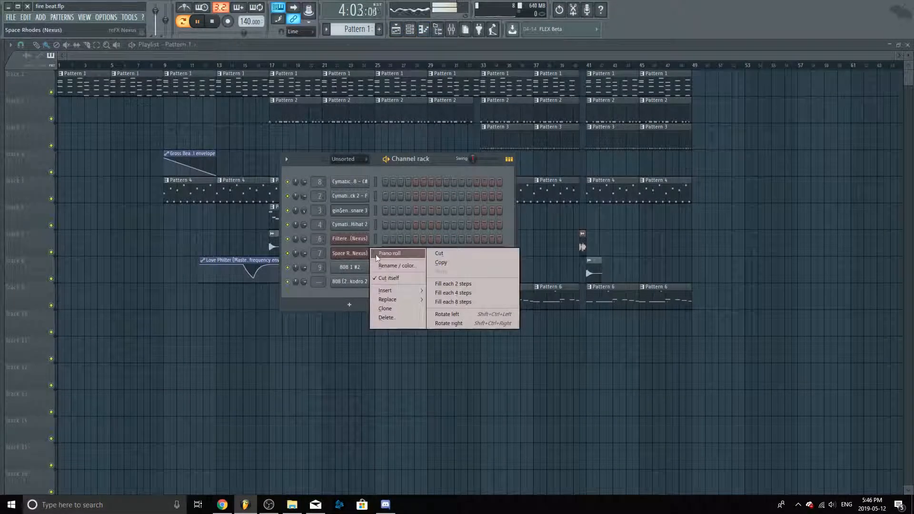
click(387, 251)
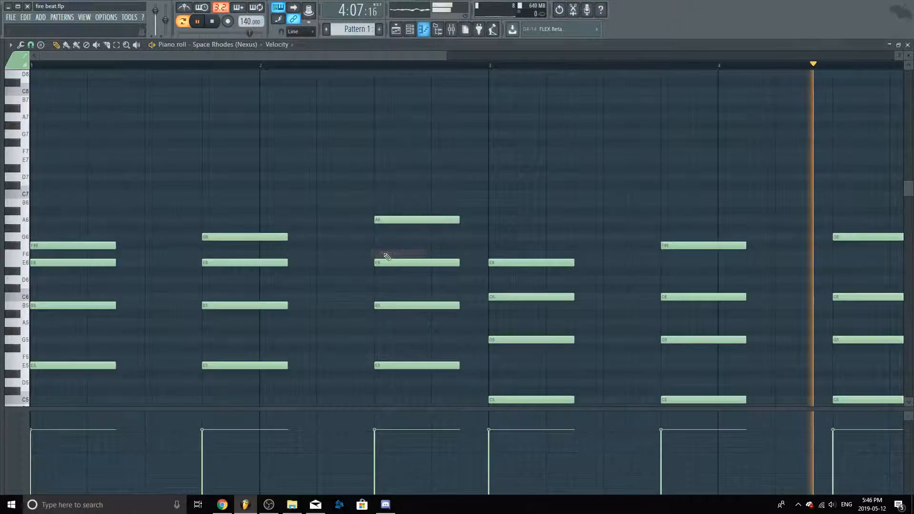
- Pause playback, examine the Space Rhodes chords across bars 1 to 4, and return to the playlist
click(198, 22)
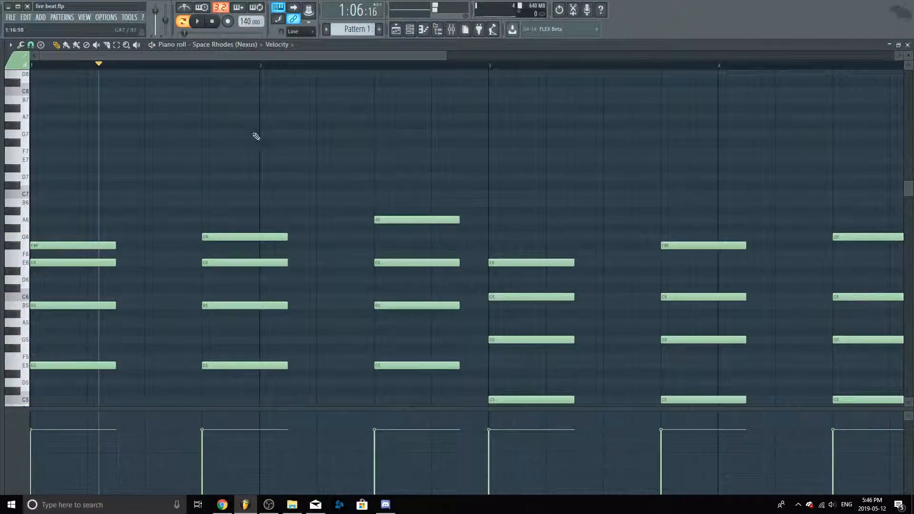
scroll(256, 229, down, 2)
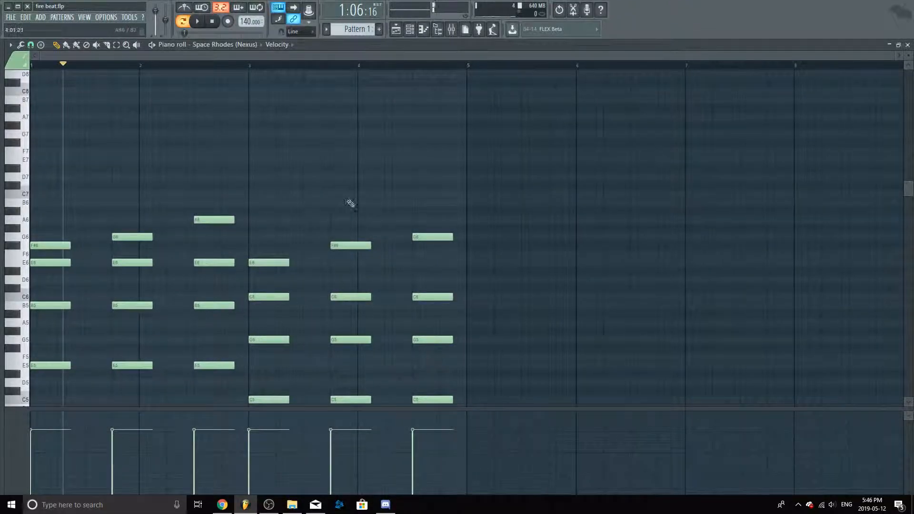
scroll(255, 198, down, 3)
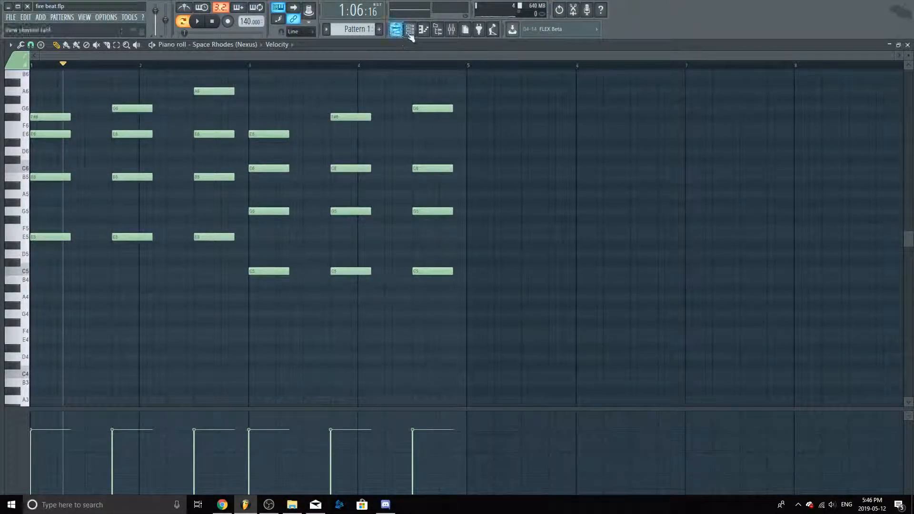
click(396, 29)
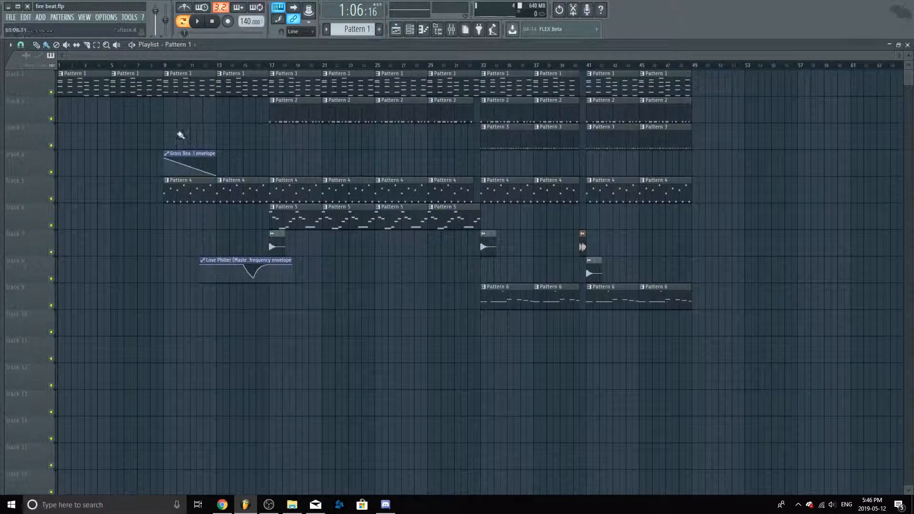
- Open the mixer and play Pattern 1 in two passes, comparing Space Rhodes without and with Gross Beat's half-speed effect
click(451, 30)
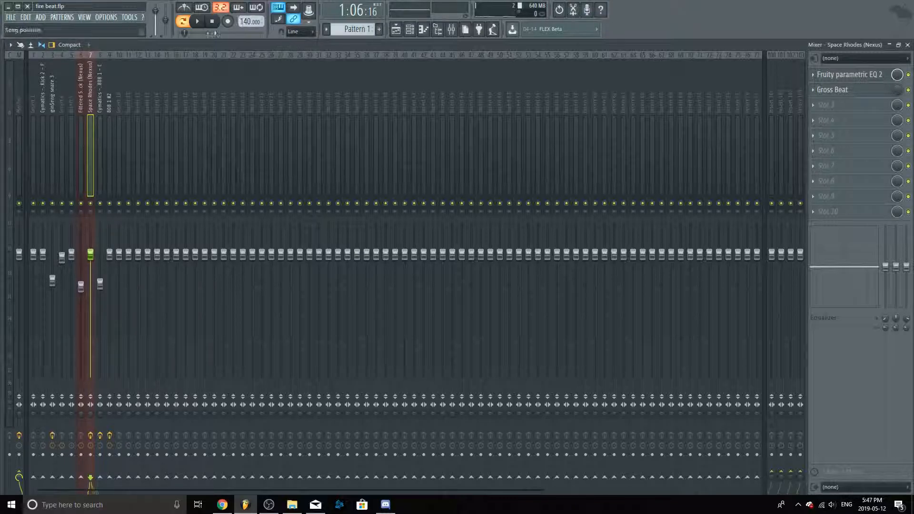
click(198, 22)
click(198, 22)
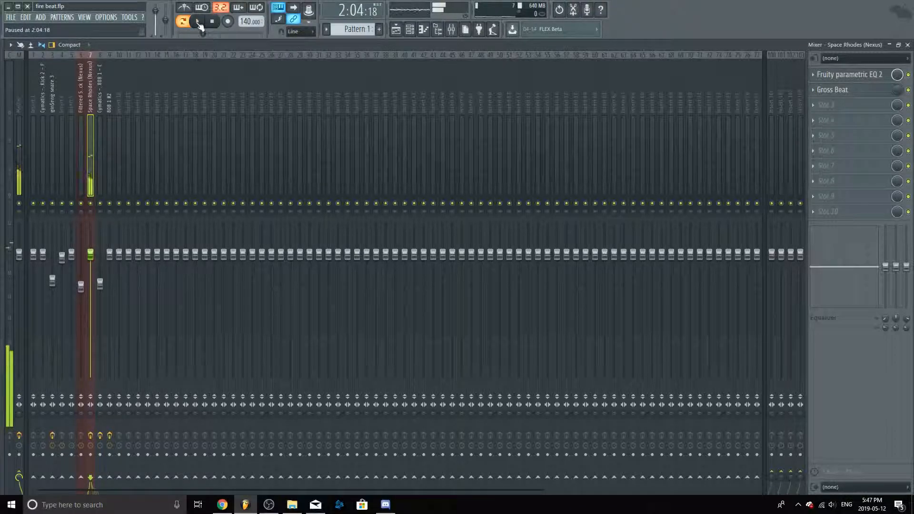
click(198, 22)
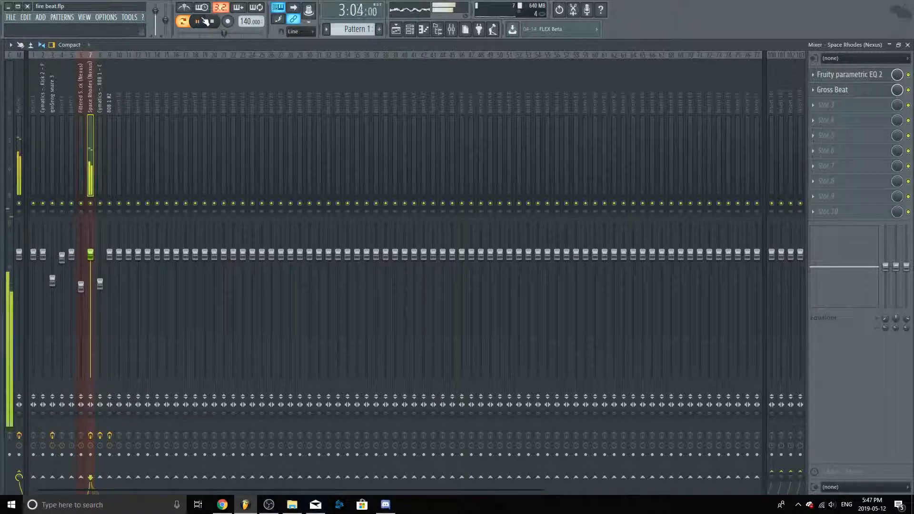
click(198, 22)
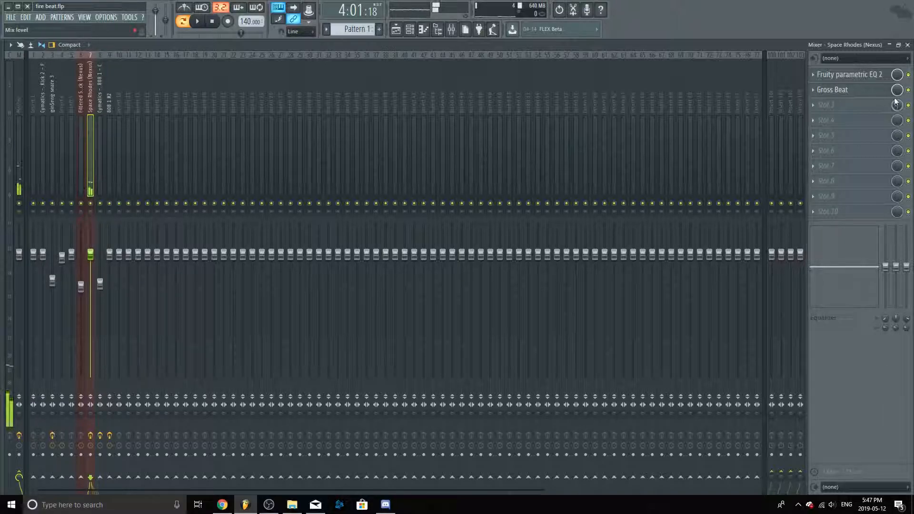
- Create an automation clip for Gross Beat's mix level on Space Rhodes, shorten it, and place it on track 3 at bar 9
drag(898, 92, 898, 98)
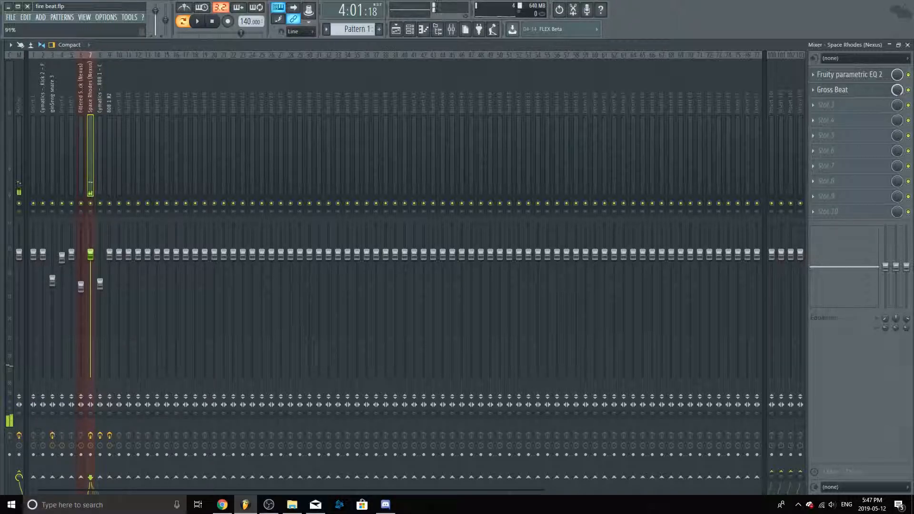
right_click(898, 90)
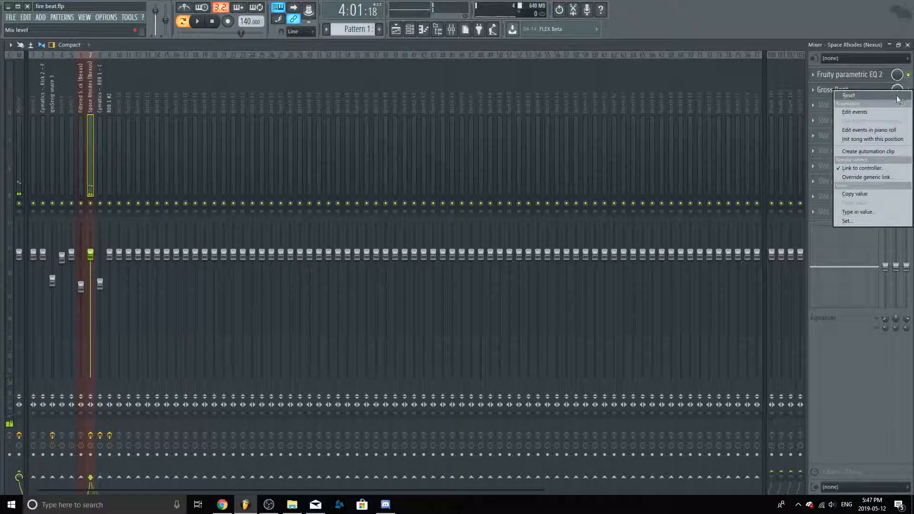
click(859, 152)
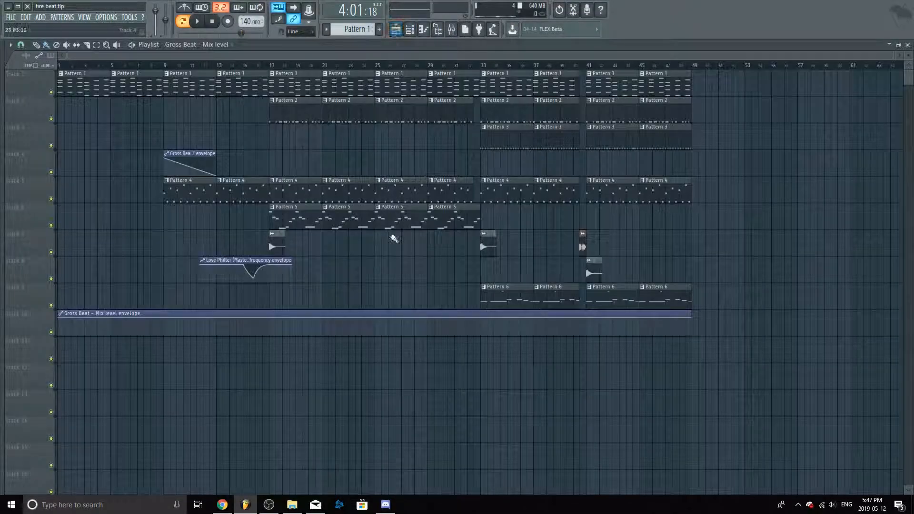
drag(691, 325, 203, 127)
scroll(153, 129, up, 4)
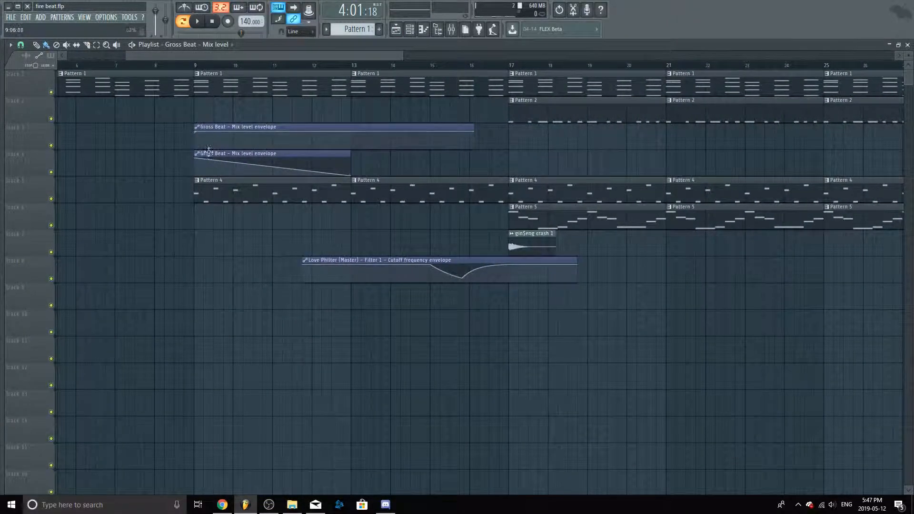
scroll(208, 151, up, 3)
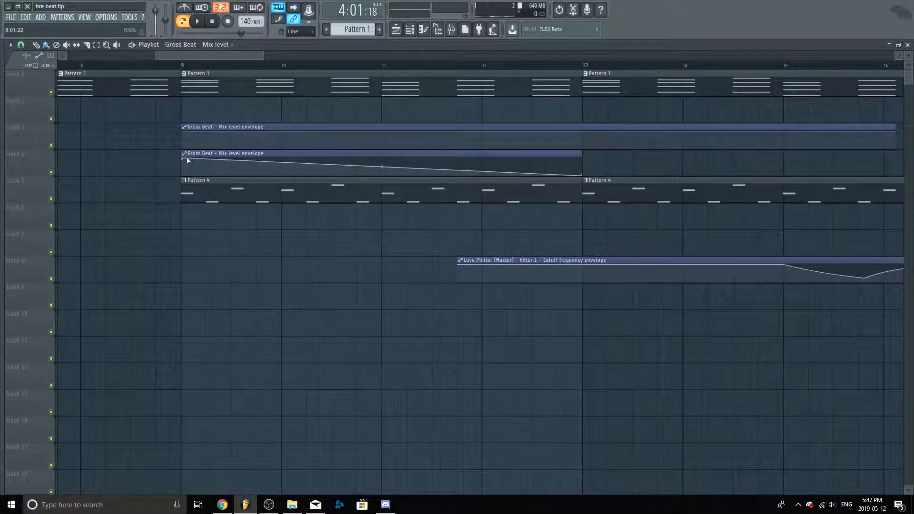
- Shape the mix level envelope on track 3 as a curved fall from bar 9 to bar 13, and trim the clip's end to bar 13
scroll(119, 119, down, 3)
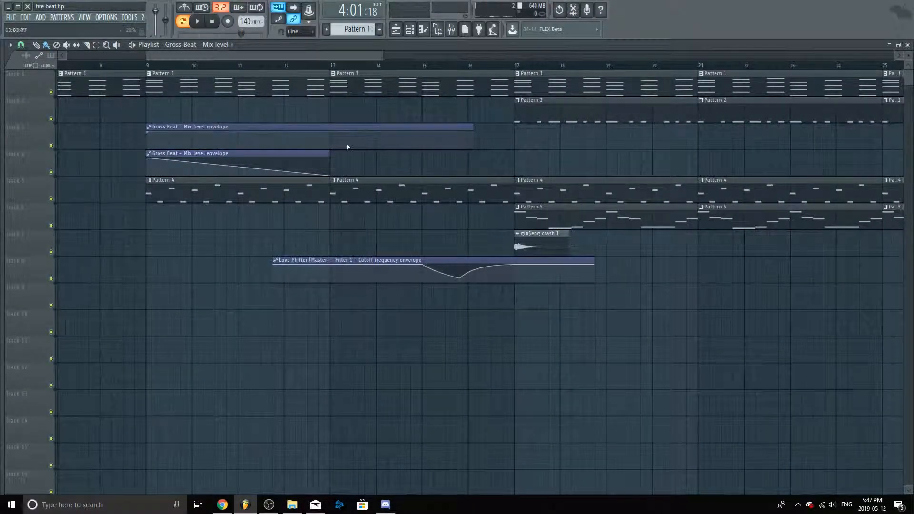
right_click(329, 147)
drag(239, 147, 238, 140)
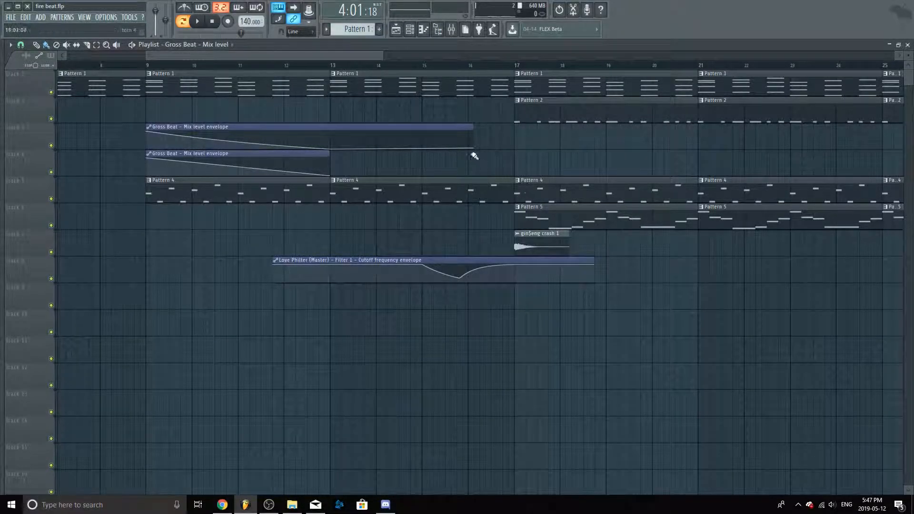
drag(473, 133, 321, 133)
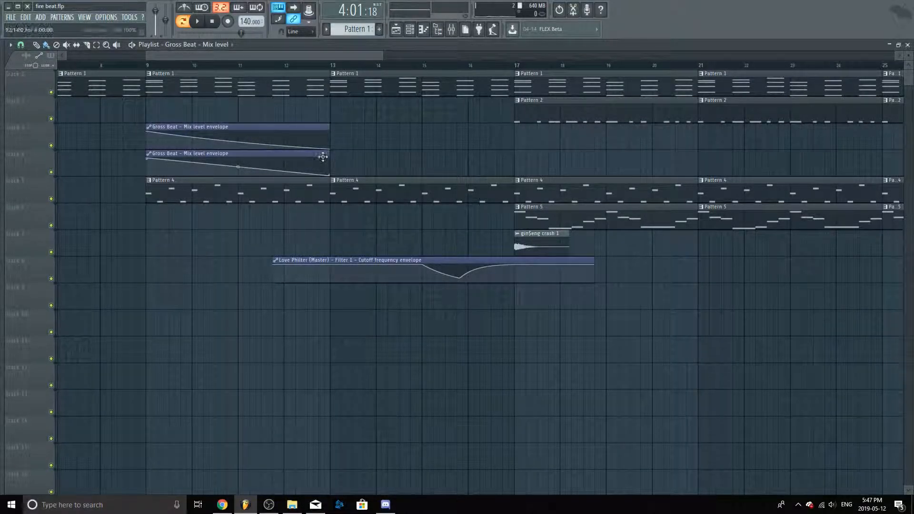
- Delete the old Gross Beat mix level clip on track 4 and move the new clip from track 3 into its place
right_click(320, 153)
drag(242, 127, 242, 153)
scroll(143, 123, down, 5)
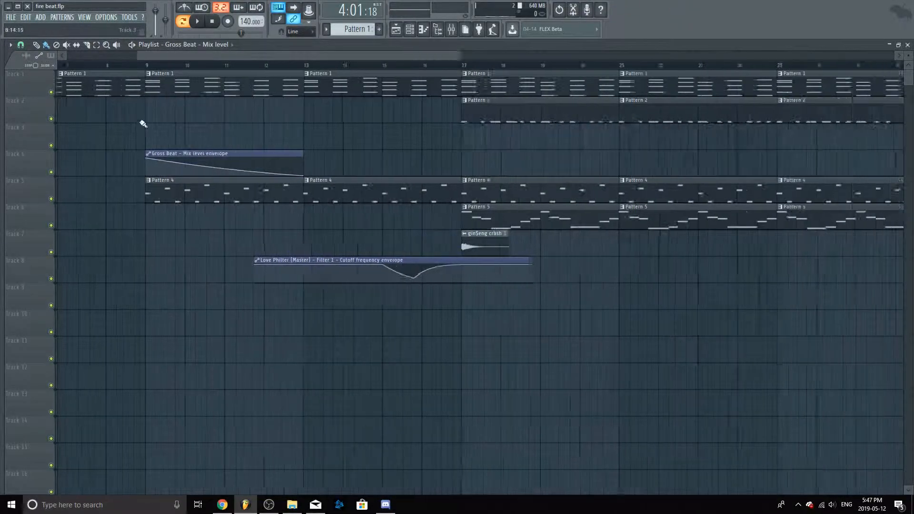
- Play the song's opening bars, and replay from bar 9 through the Gross Beat automation past bar 13 before pausing
drag(116, 67, 66, 67)
key(space)
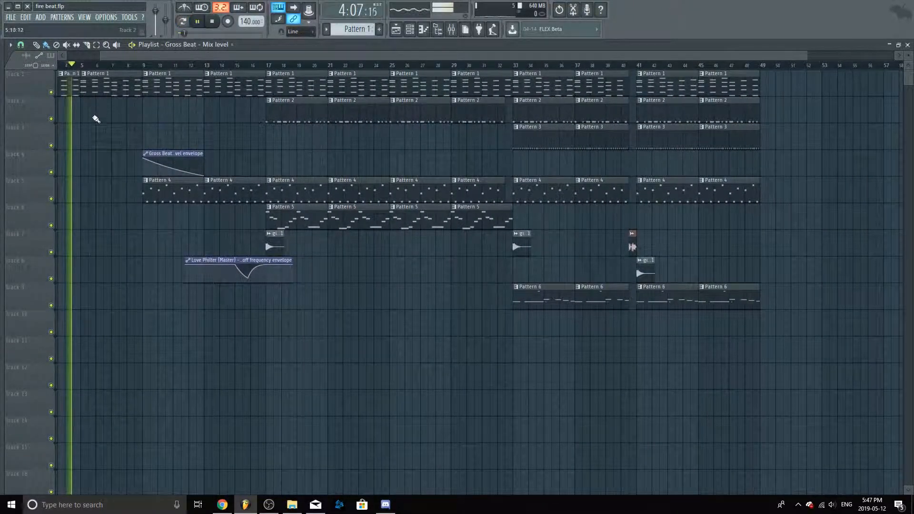
key(space)
click(144, 65)
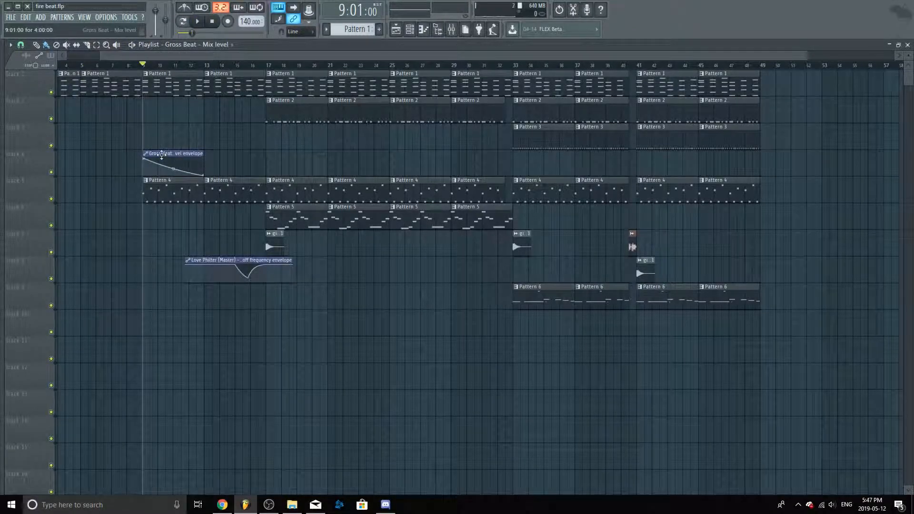
key(space)
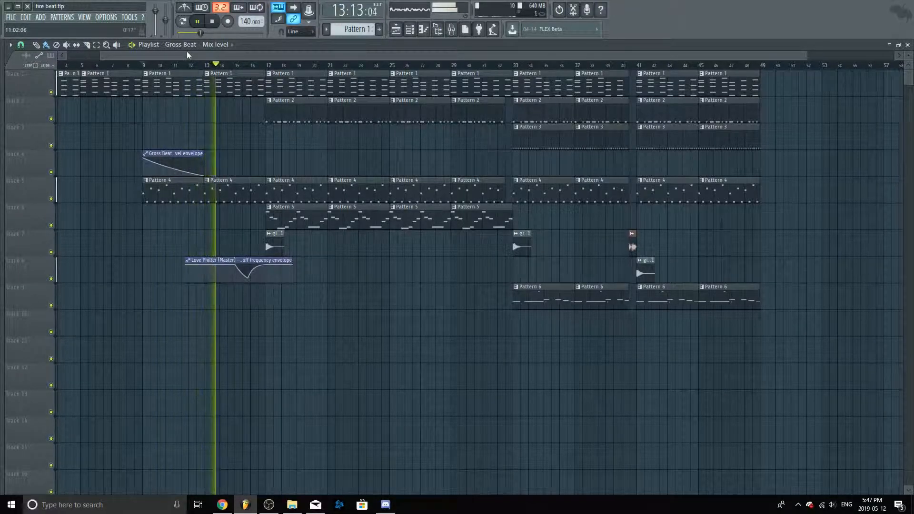
click(198, 23)
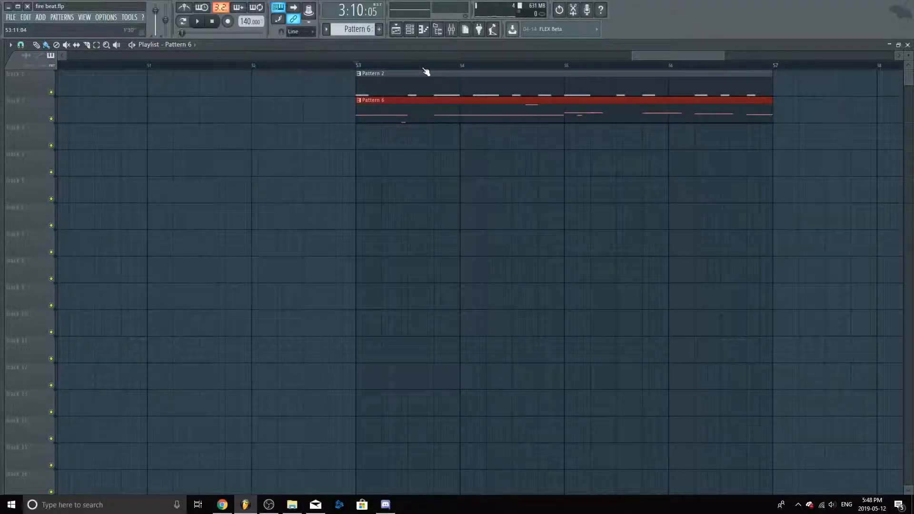
- Play the Pattern 2 and Pattern 6 clips from bar 53, pause in bar 56, and select the time range covering both clips
click(358, 65)
scroll(441, 157, down, 4)
scroll(442, 158, up, 2)
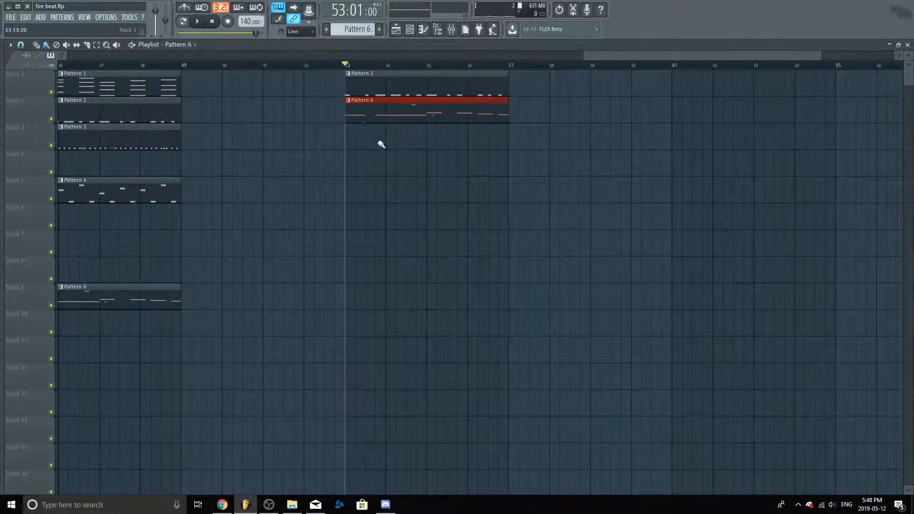
key(space)
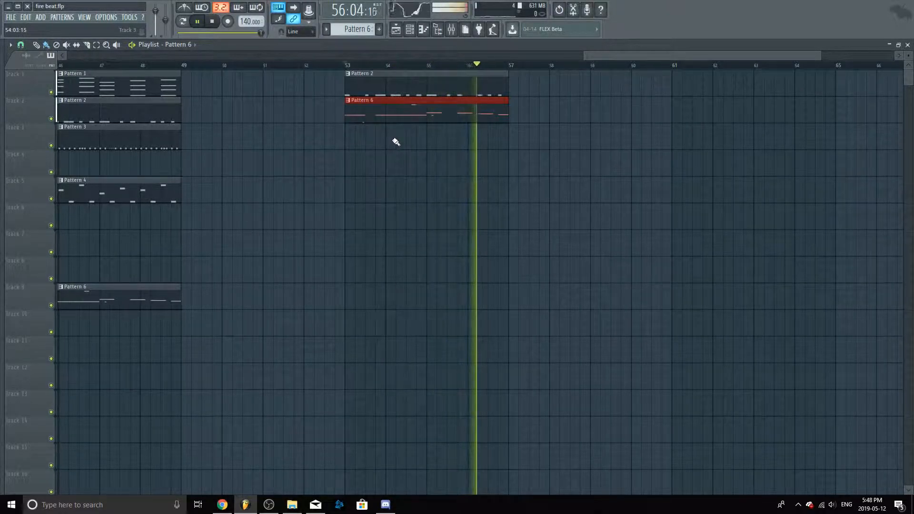
click(197, 22)
drag(345, 68, 532, 70)
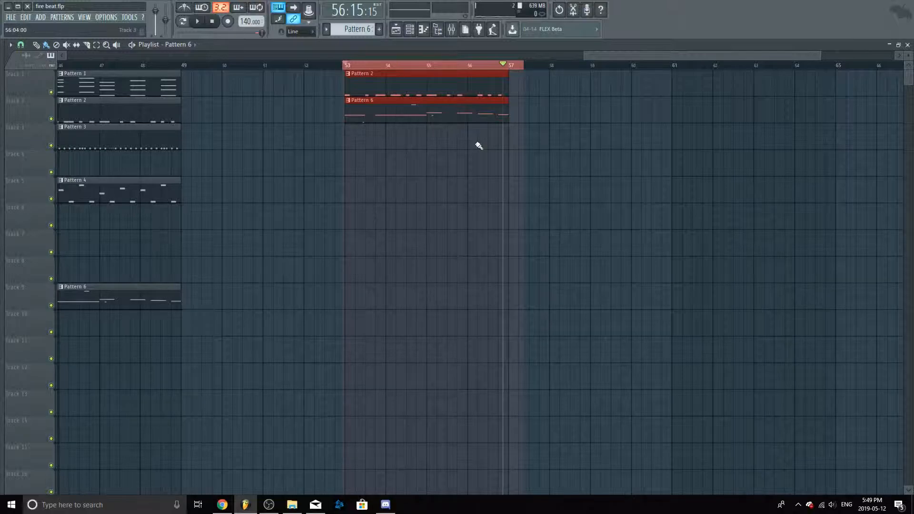
- Open the mixer, route the Cymatics kick track as a sidechain to the Cymatics 808 track, and select the 808 track
double_click(415, 84)
click(451, 30)
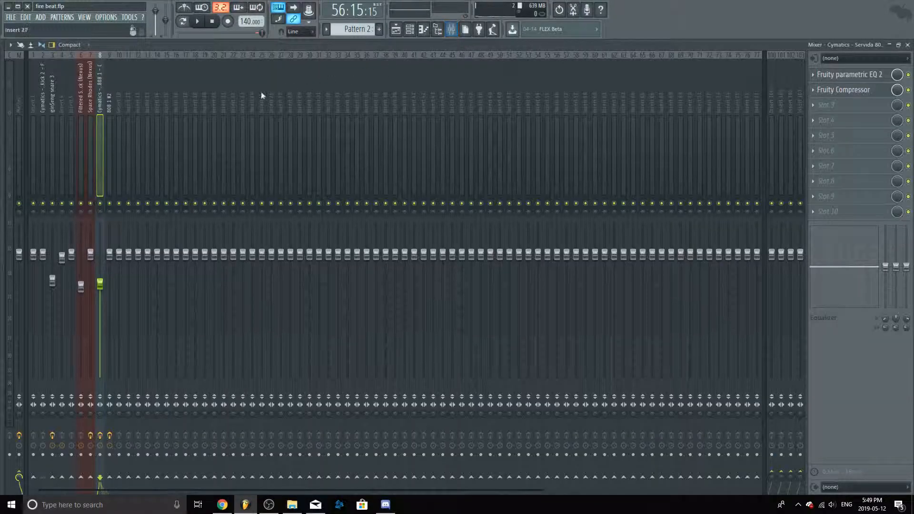
click(42, 93)
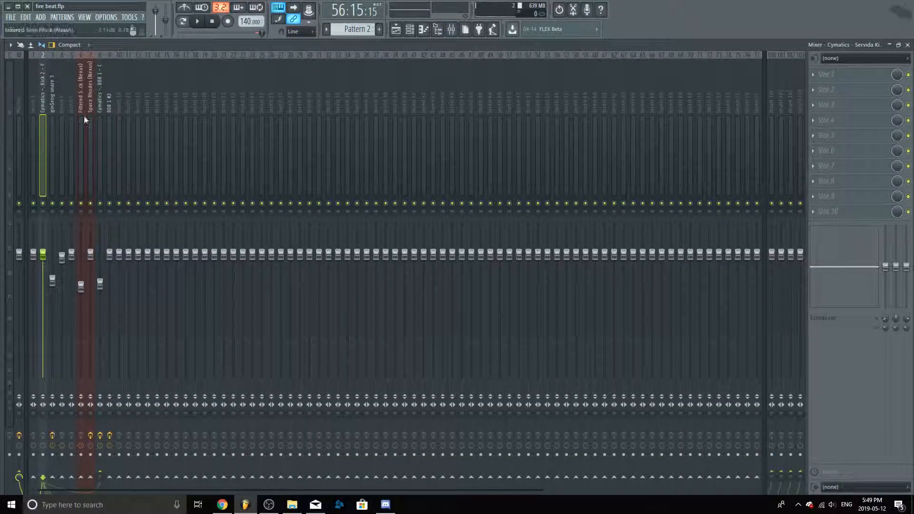
click(100, 91)
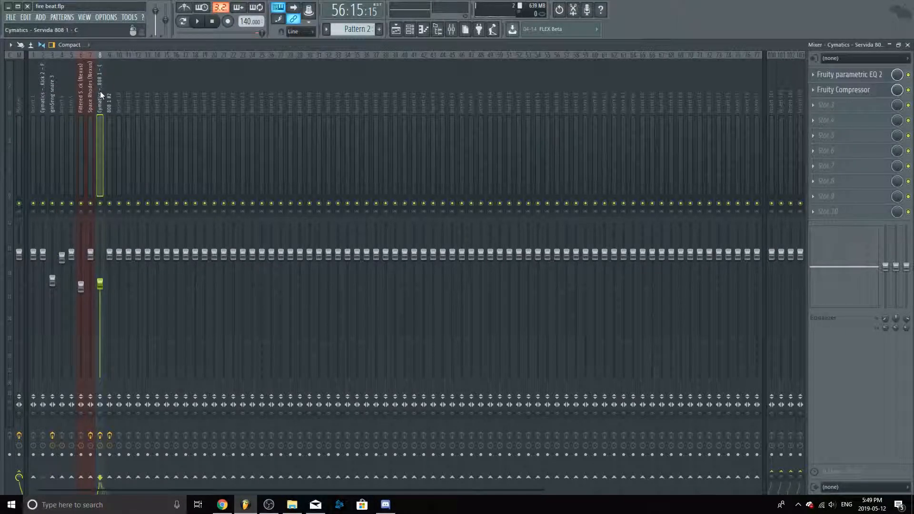
click(41, 83)
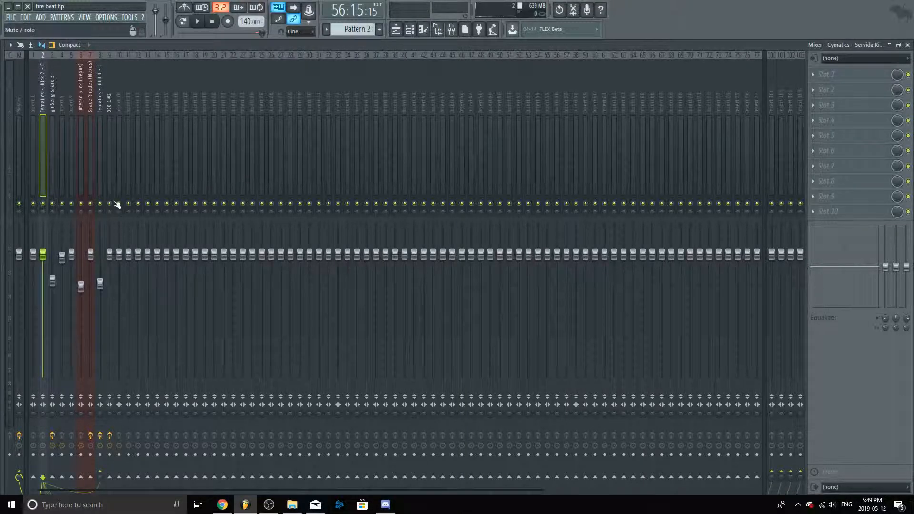
click(98, 158)
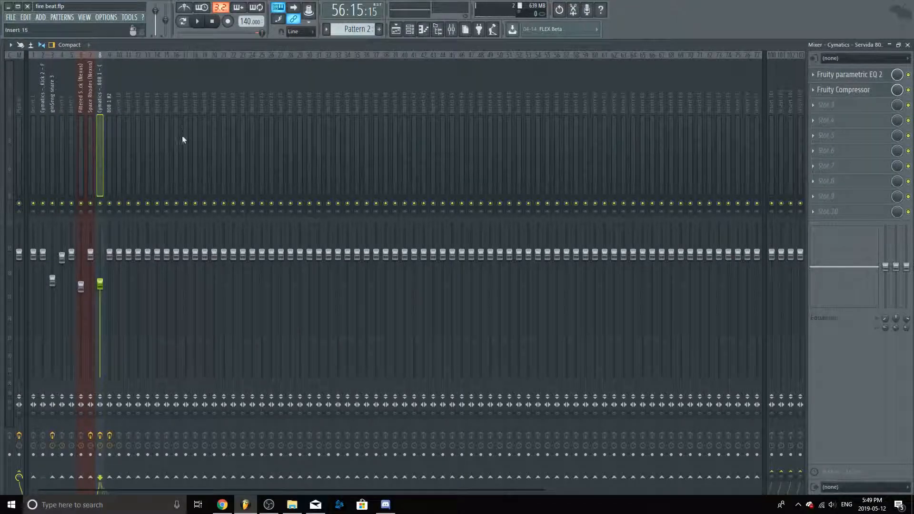
- Add Fruity Limiter to slot 3 of the 808 track and set it up as a compressor sidechained from the kick with a raised ratio
click(851, 111)
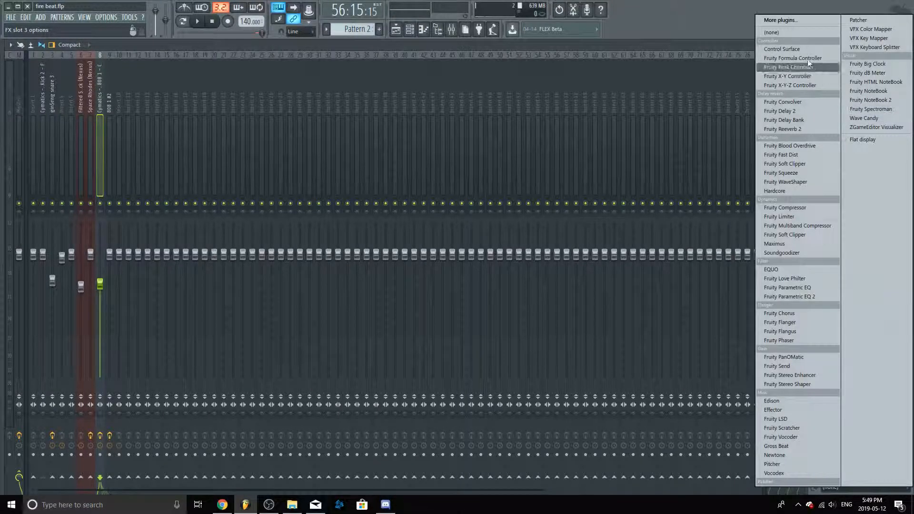
click(798, 218)
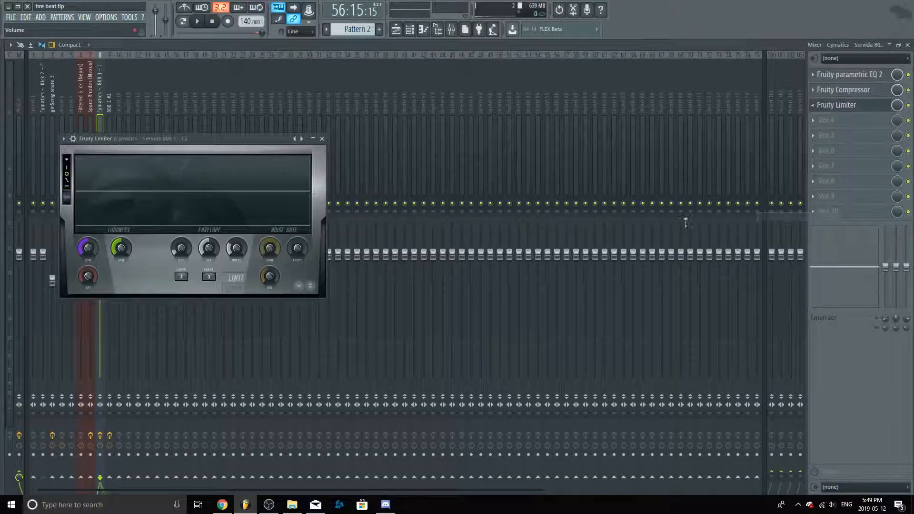
click(235, 289)
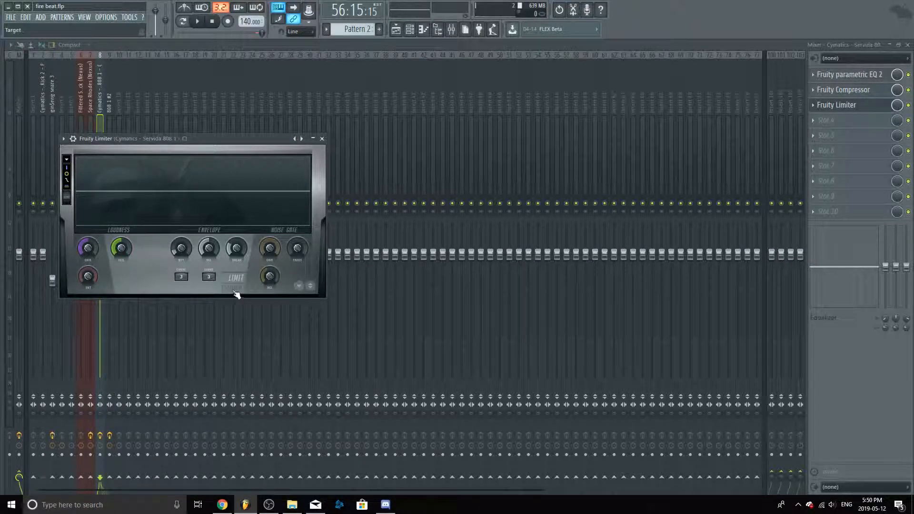
click(205, 277)
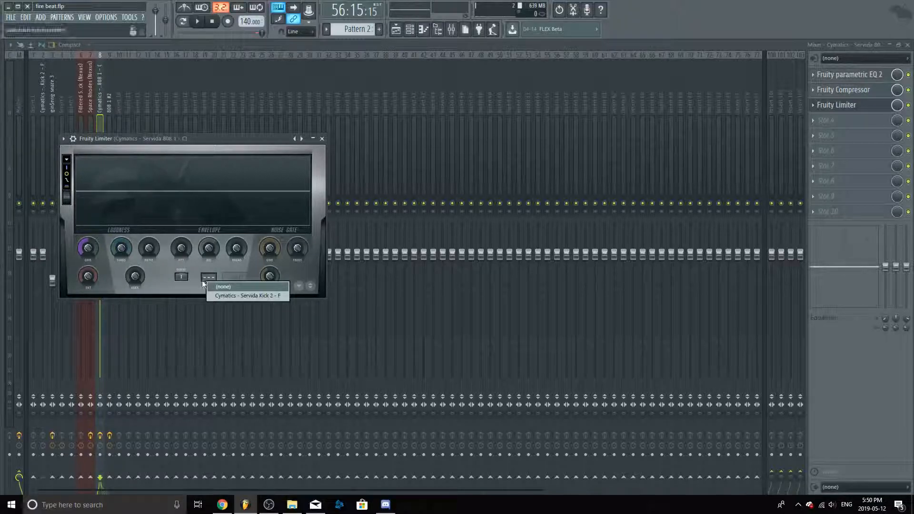
click(236, 294)
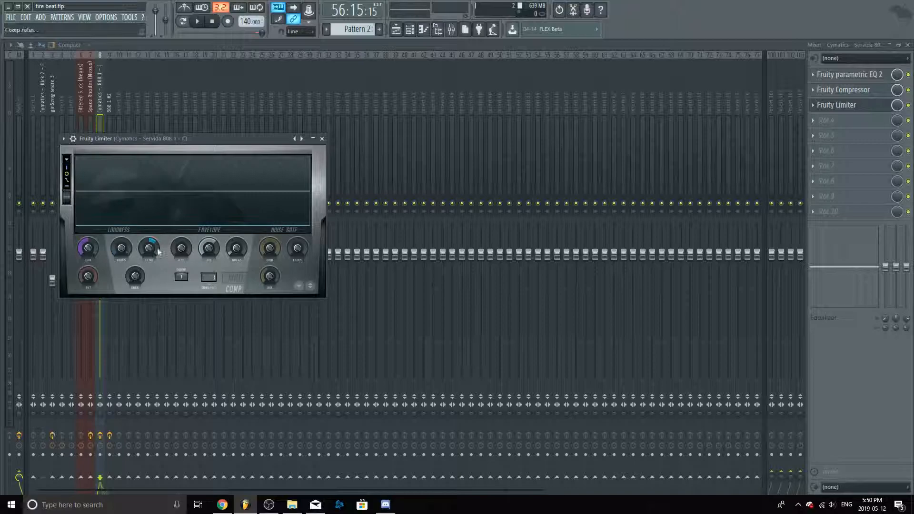
key(Escape)
key(Escape)
- Play the Pattern 2 and Pattern 6 clips from bar 53 to hear the sidechained 808, and stop playback
drag(342, 56, 638, 58)
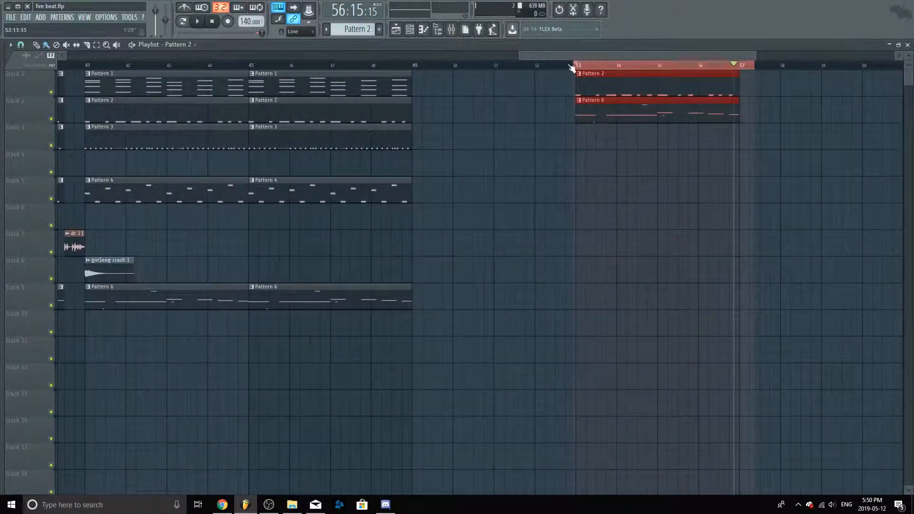
key(space)
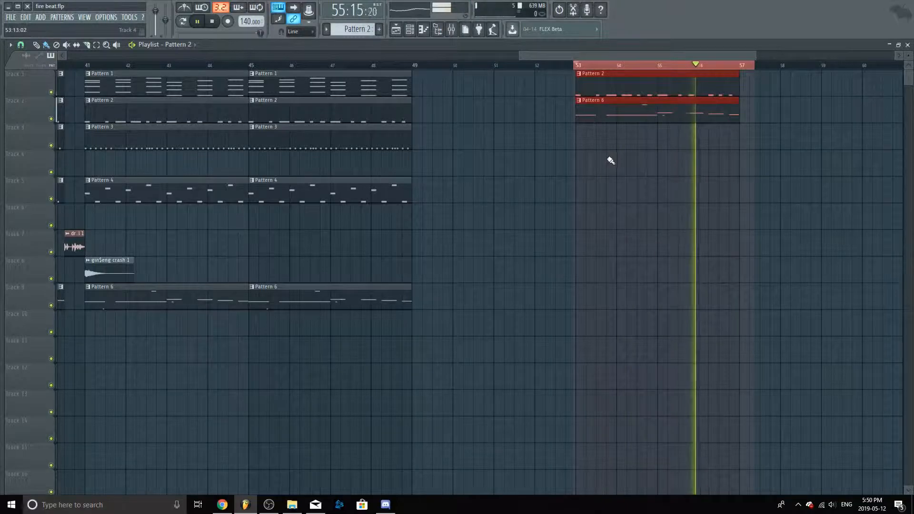
key(space)
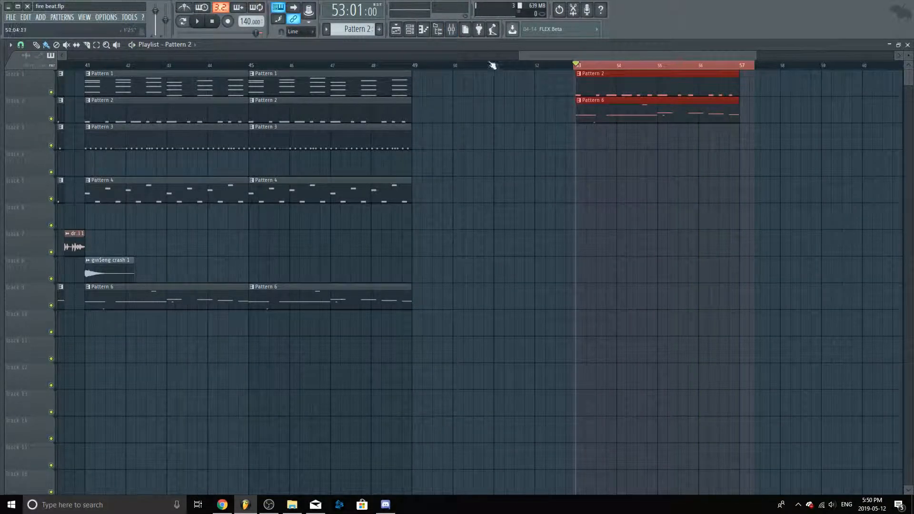
- Reopen the 808 track's Fruity Limiter in the mixer to examine its sidechain compressor settings
click(453, 31)
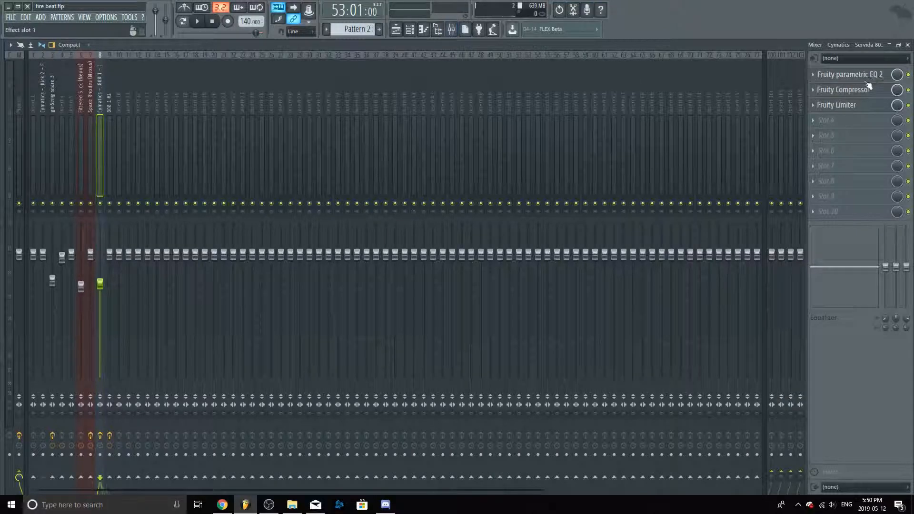
click(850, 109)
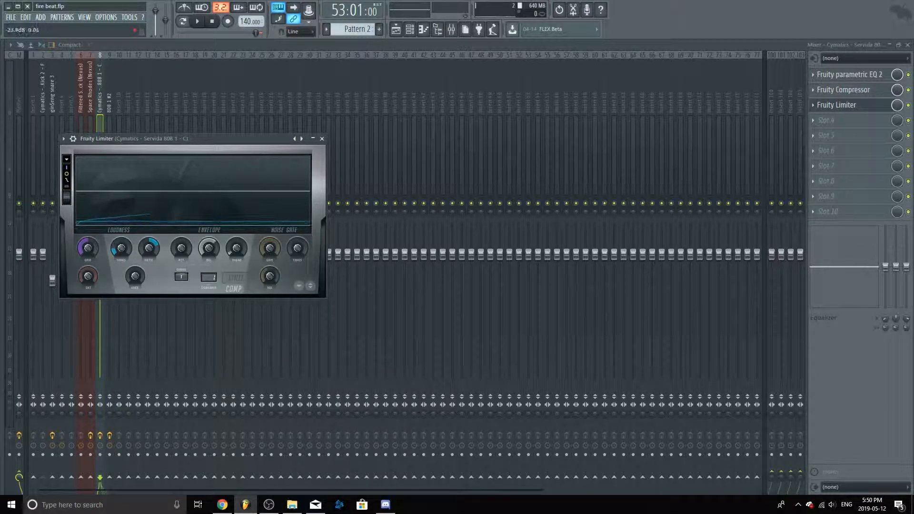
key(F5)
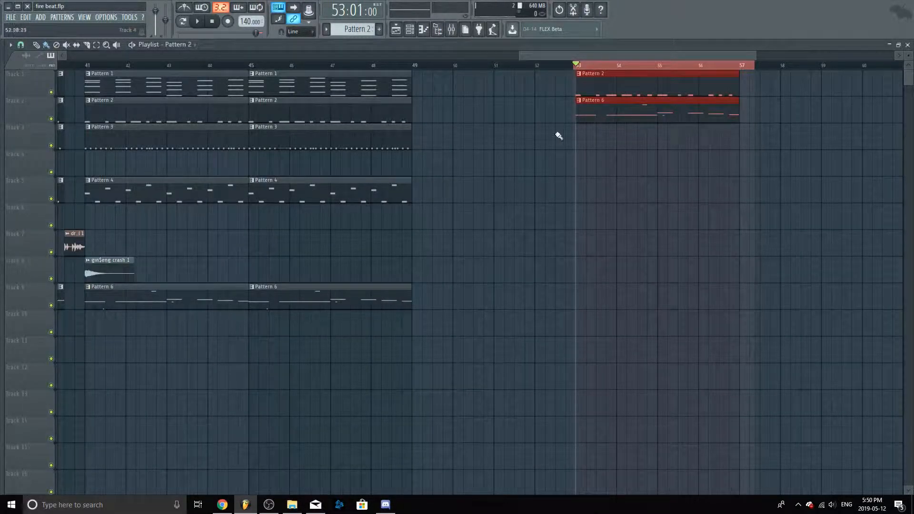
click(451, 29)
click(852, 106)
- Play the finished arrangement from its opening bars, switching briefly to OBS and back to the FL Studio playlist
key(space)
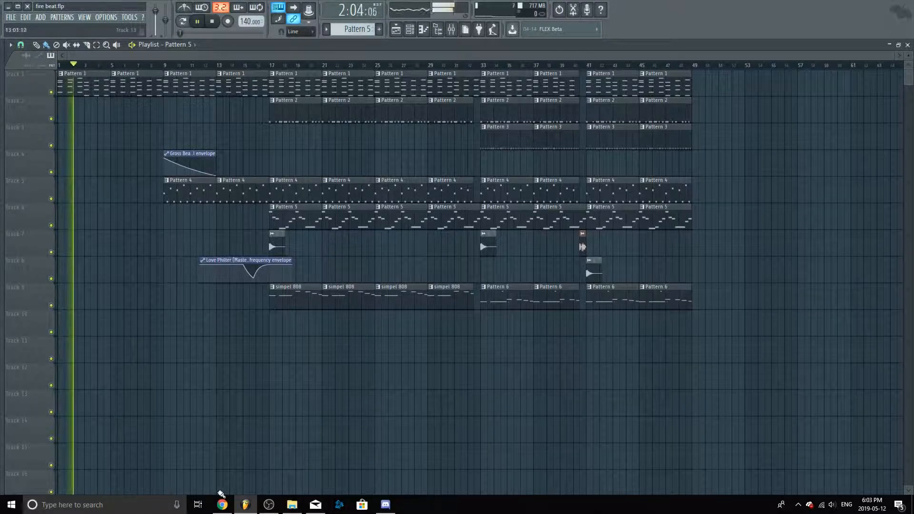
click(269, 504)
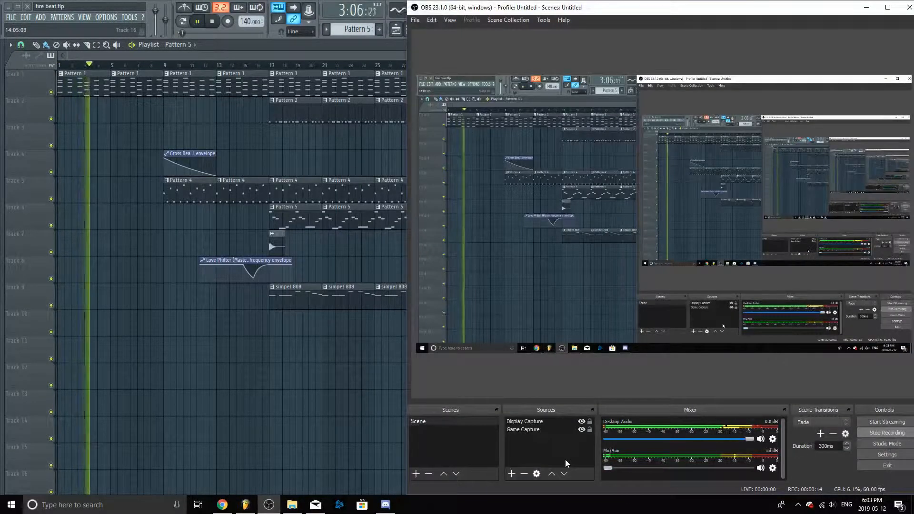
click(307, 56)
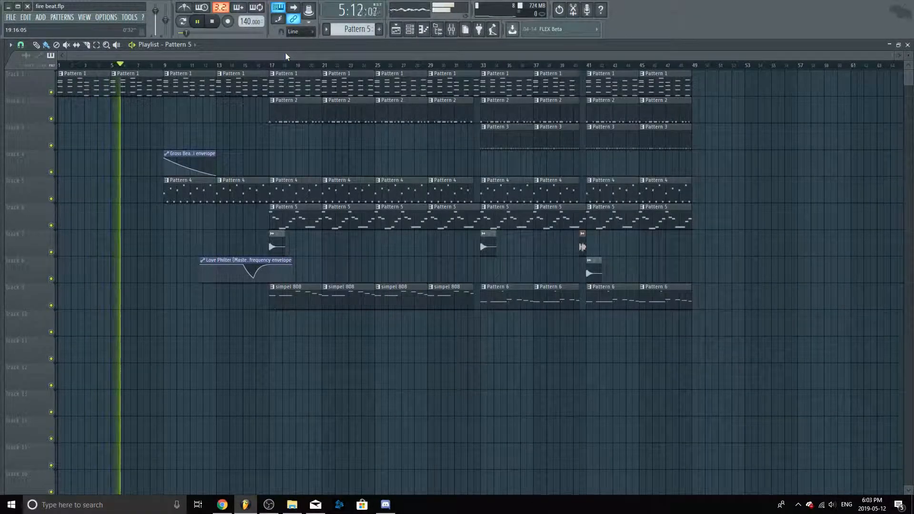